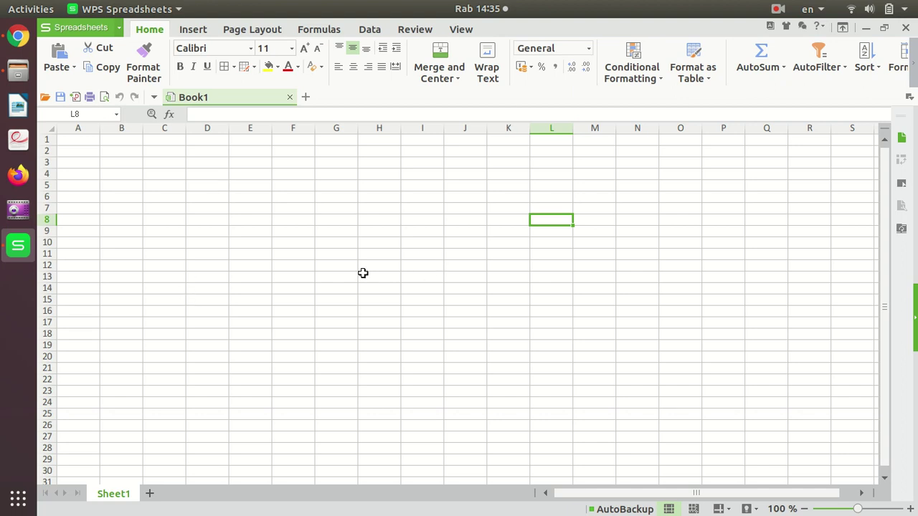
Enter the title TOKO ANWAR in cell A1.
ctrl+scroll(363, 272, up, 3)
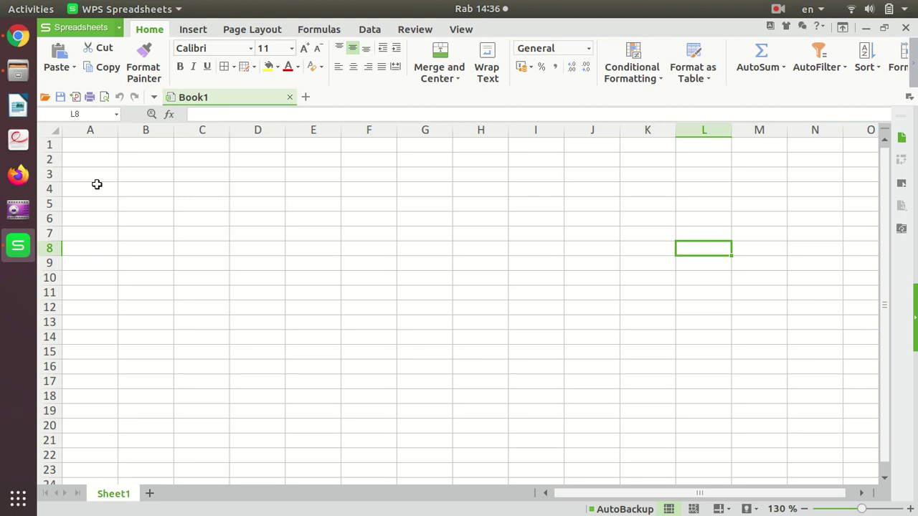
click(101, 149)
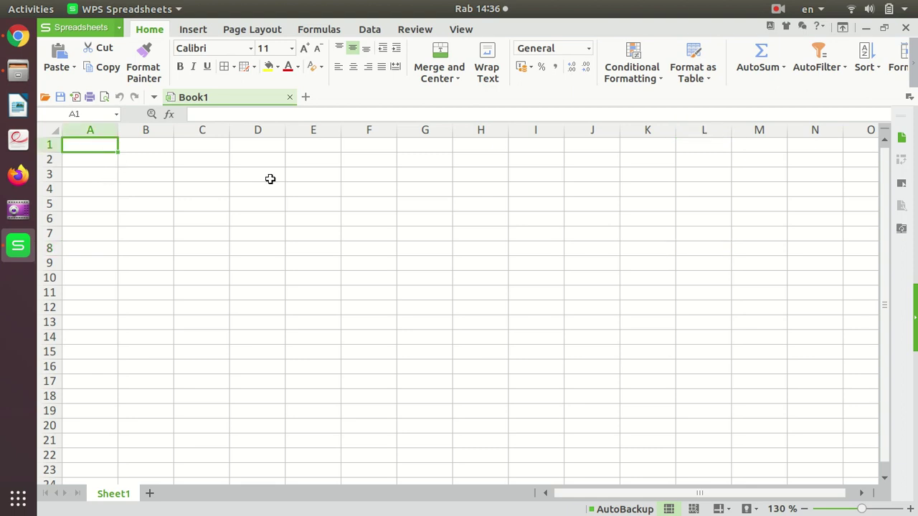
text(TOK)
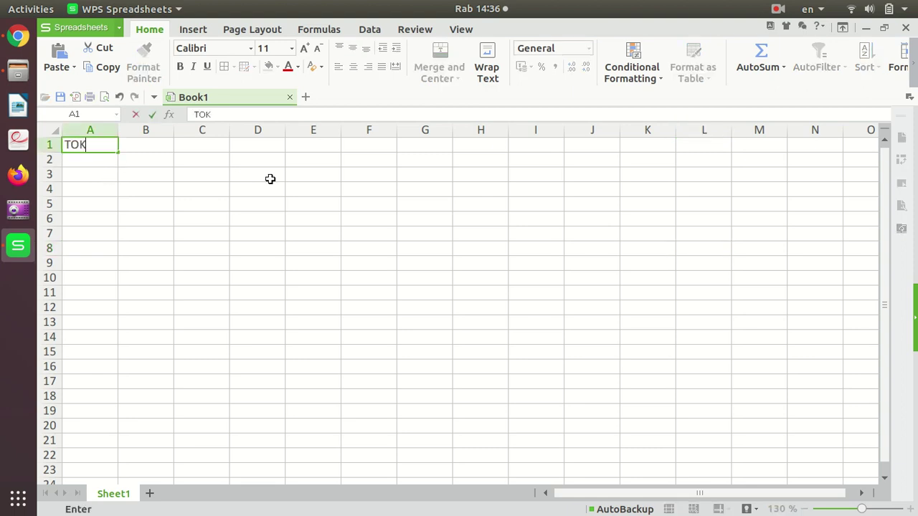
text(O ANWAR)
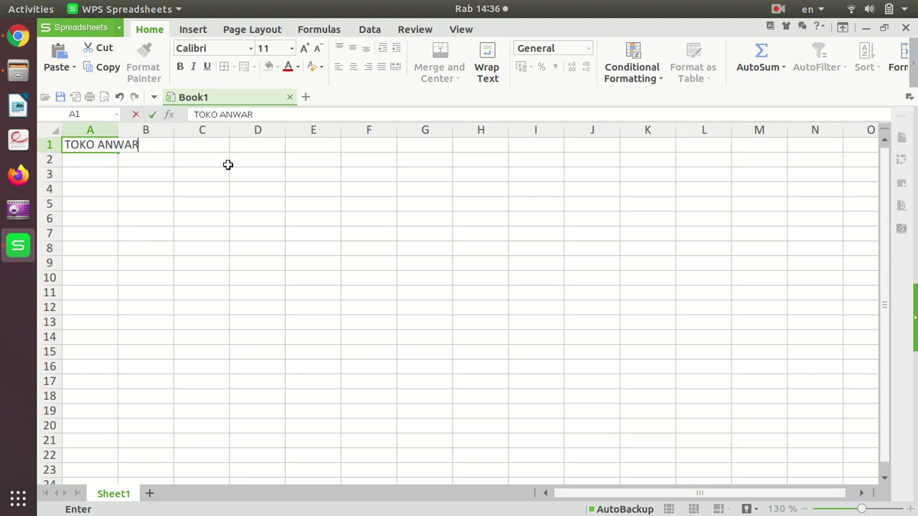
click(778, 7)
click(793, 67)
key(Return)
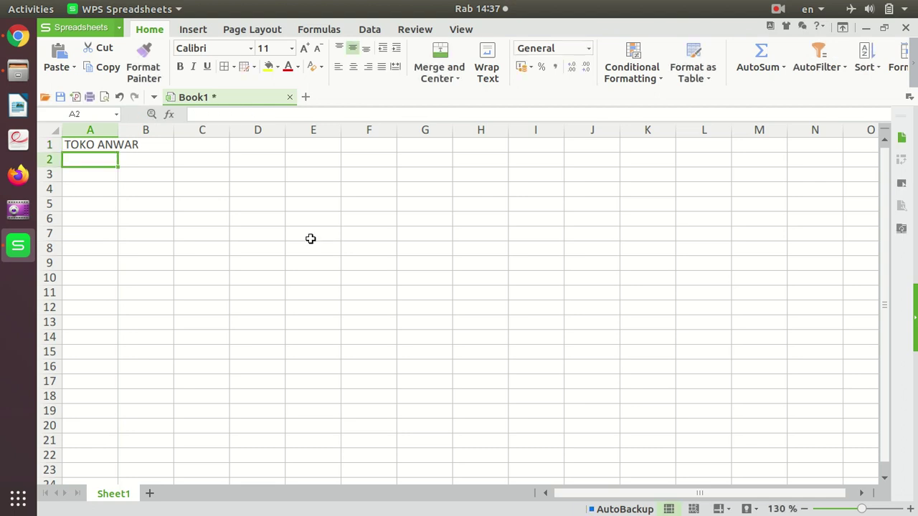
Enter the subtitle PENJUALAN BUAH-BUAHAN in cell A2.
text(P)
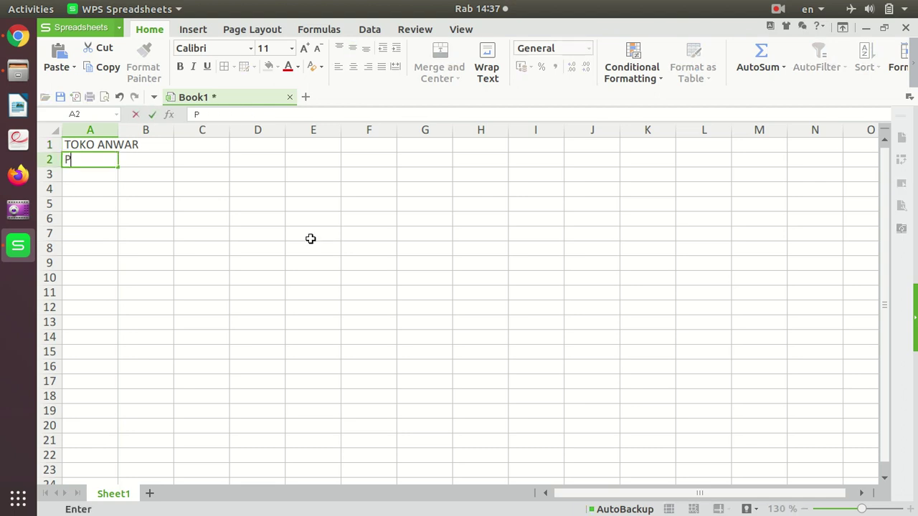
text(ENJUML)
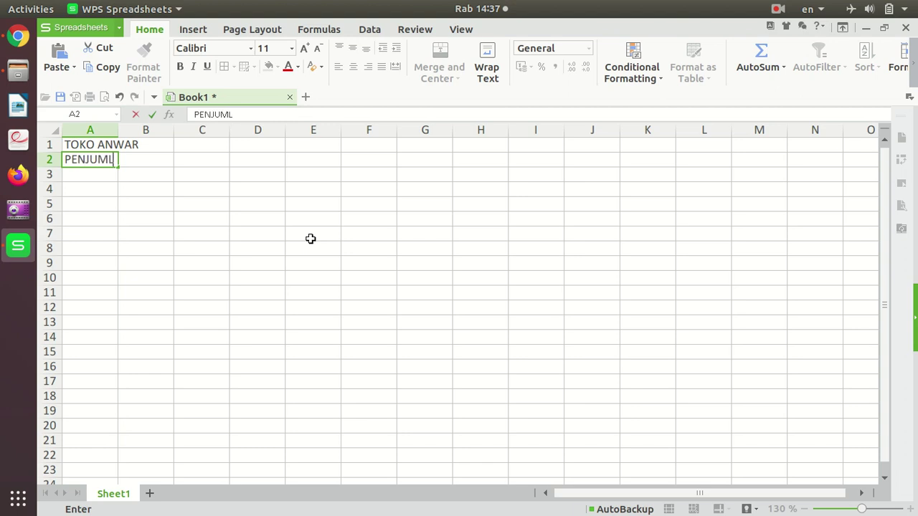
text(AHAN B)
key(BackSpace)
key(BackSpace)
key(BackSpace)
key(BackSpace)
key(BackSpace)
key(BackSpace)
key(BackSpace)
key(BackSpace)
text(ALAN BUAH-BUAHAN)
key(Return)
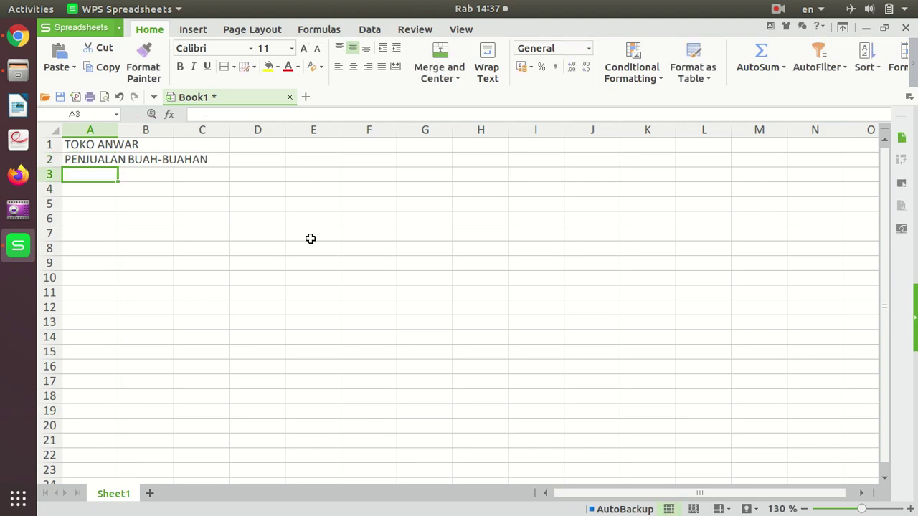
Enter the column headers No, Cabang and Ahad in cells A4, B4 and C4.
key(Return)
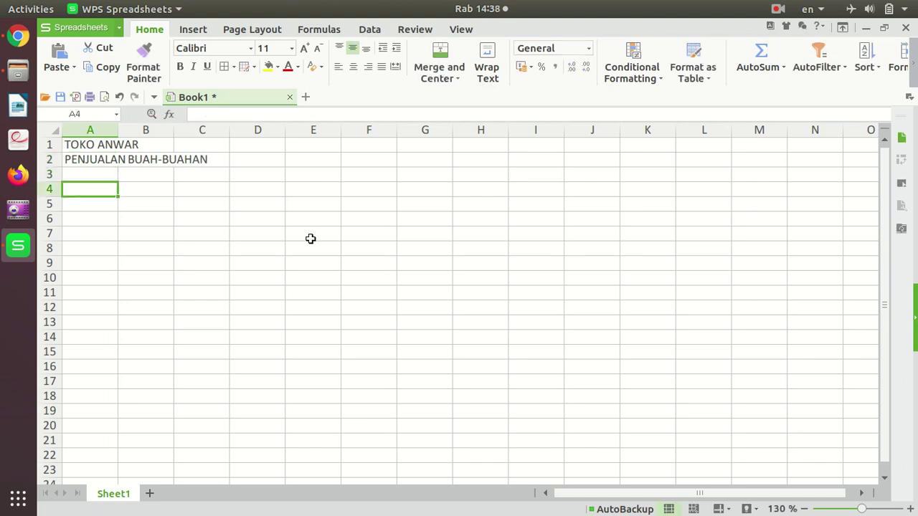
text(No)
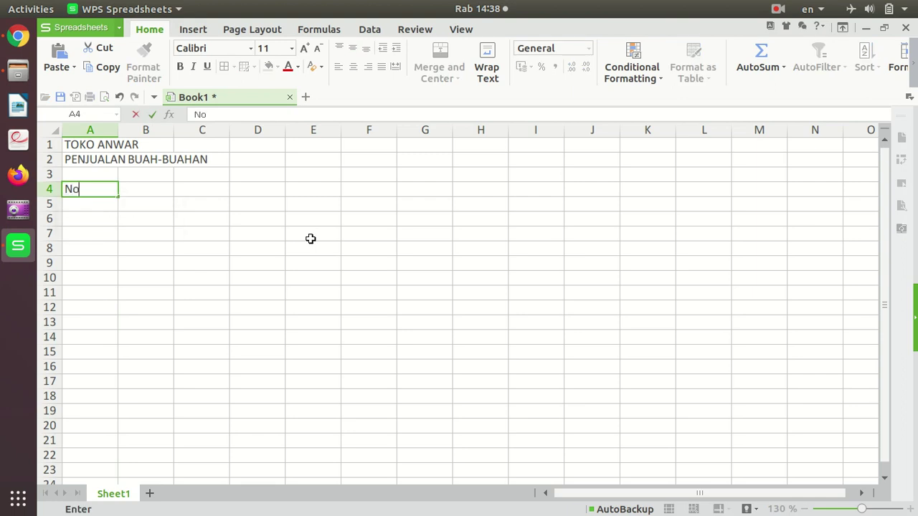
key(Tab)
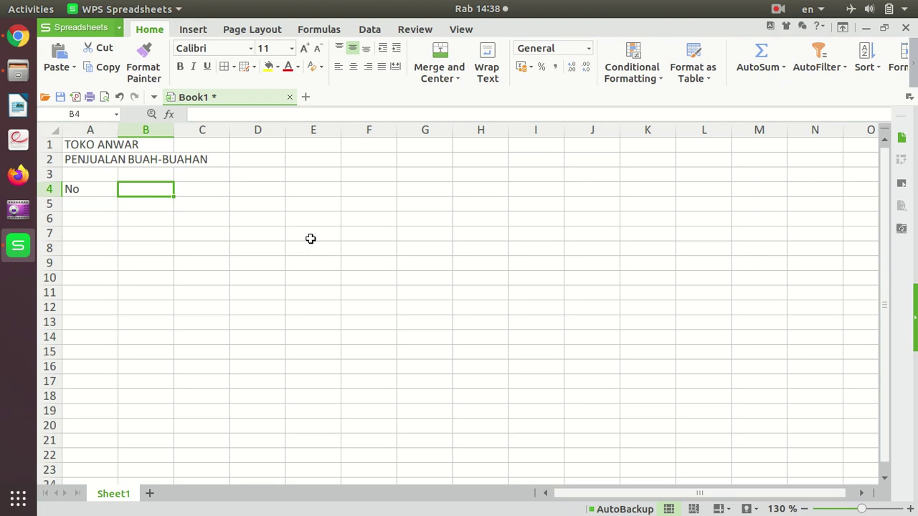
text(Cabang)
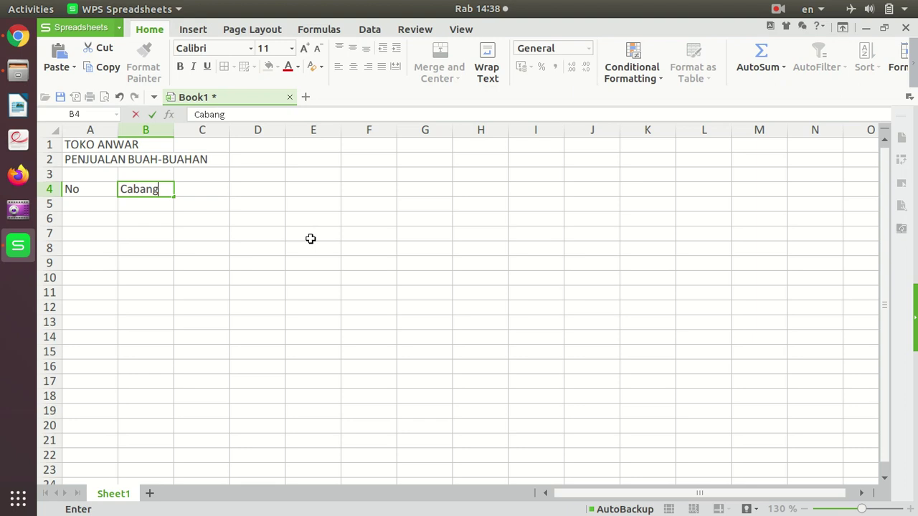
key(Tab)
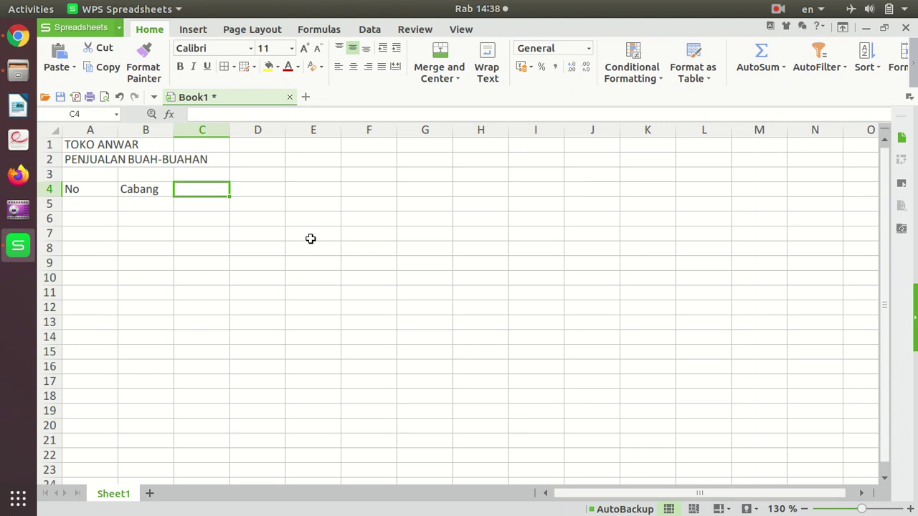
text(Ahad)
key(Tab)
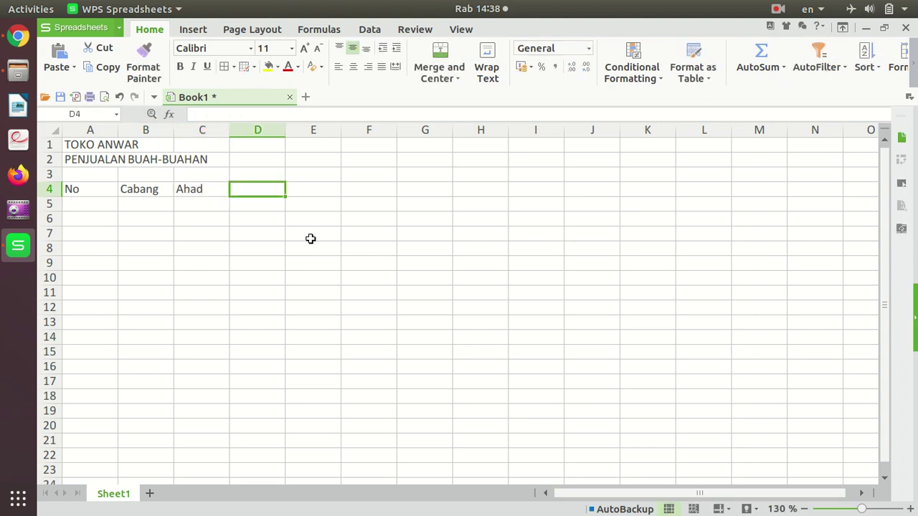
Enter the day header Senin in cell E4, leaving D4 empty.
key(Tab)
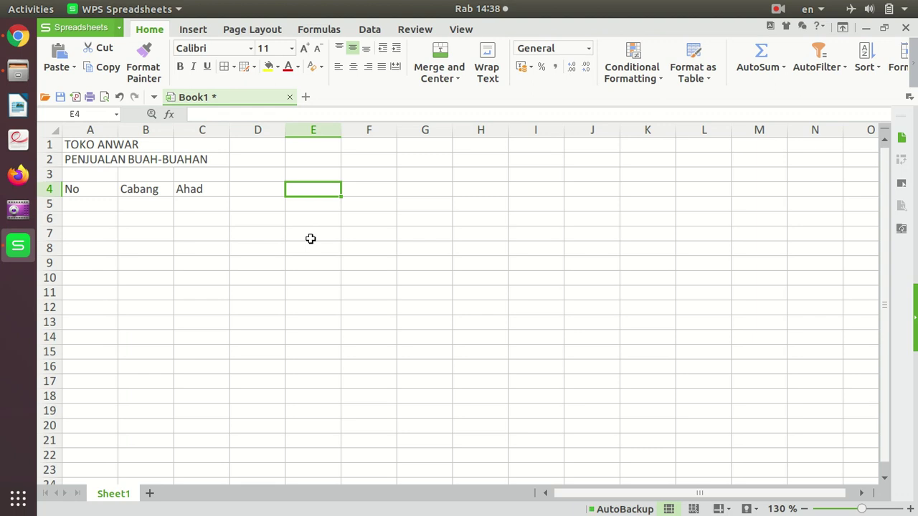
text(S)
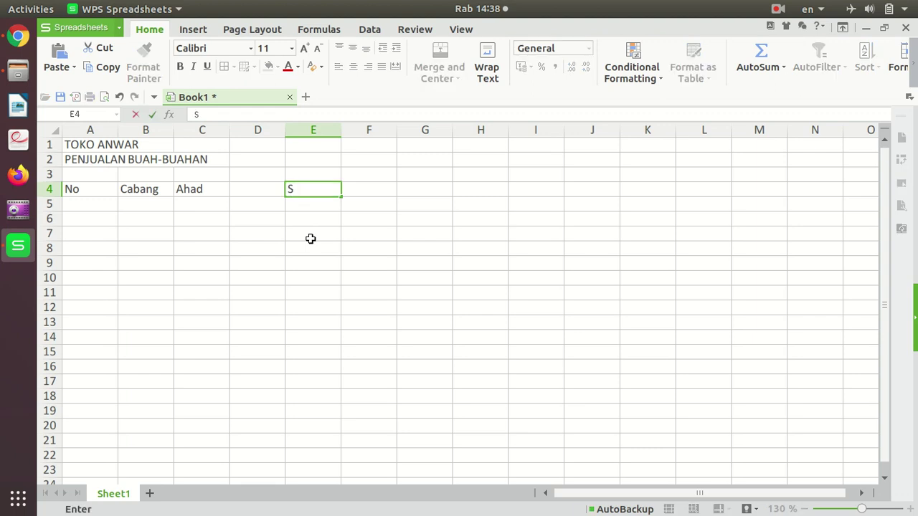
text(eni)
key(Tab)
key(Tab)
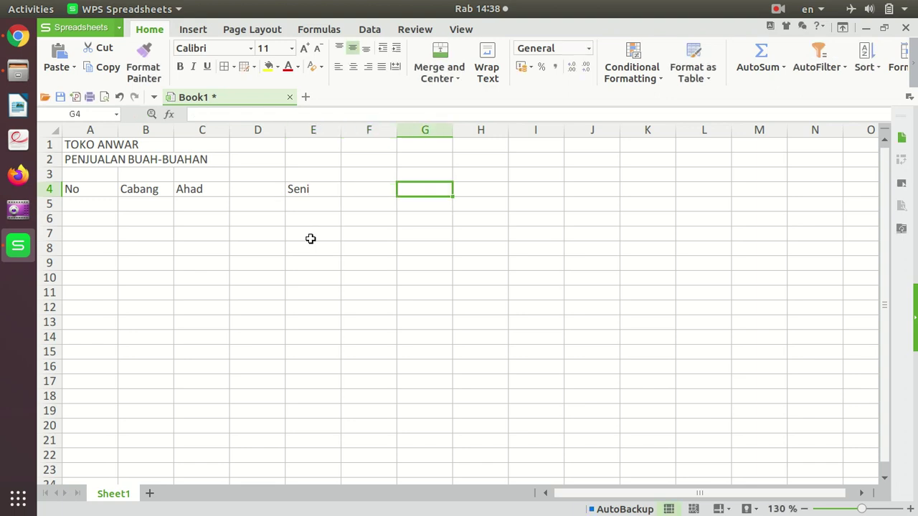
key(Left)
key(Left)
key(F2)
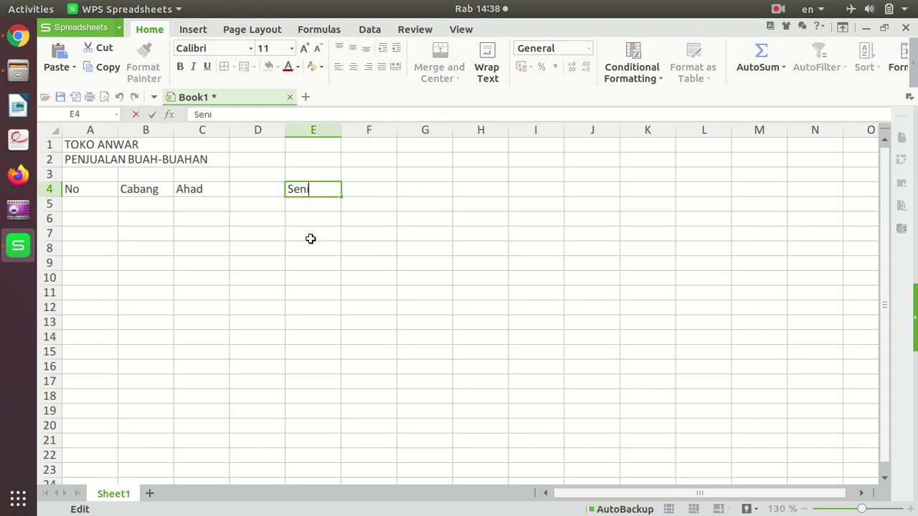
text(n)
key(Tab)
Enter the day headers Selasa in cell G4 and Rabu in cell I4.
key(Tab)
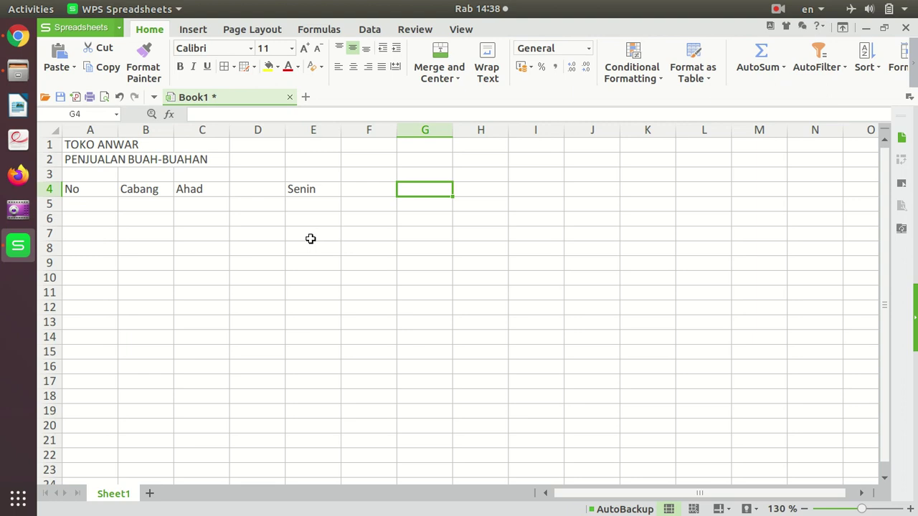
text(Se)
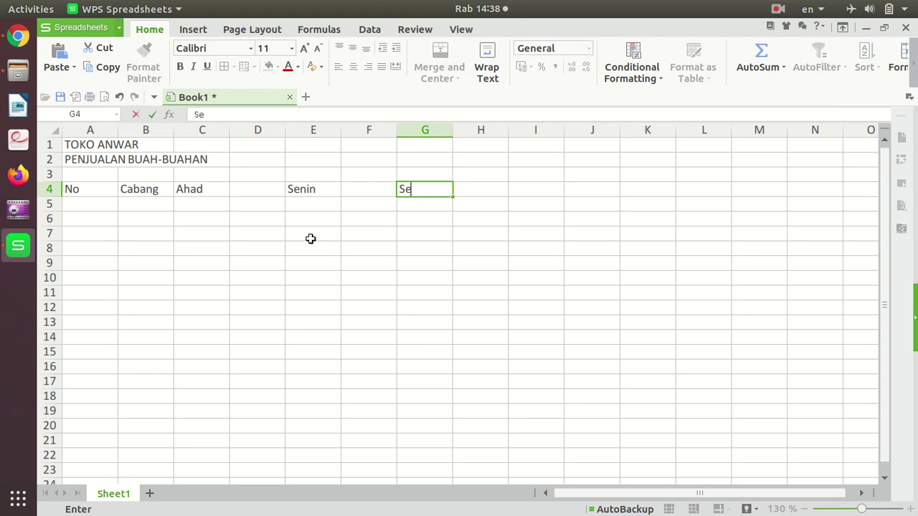
text(lasa)
key(Tab)
key(Tab)
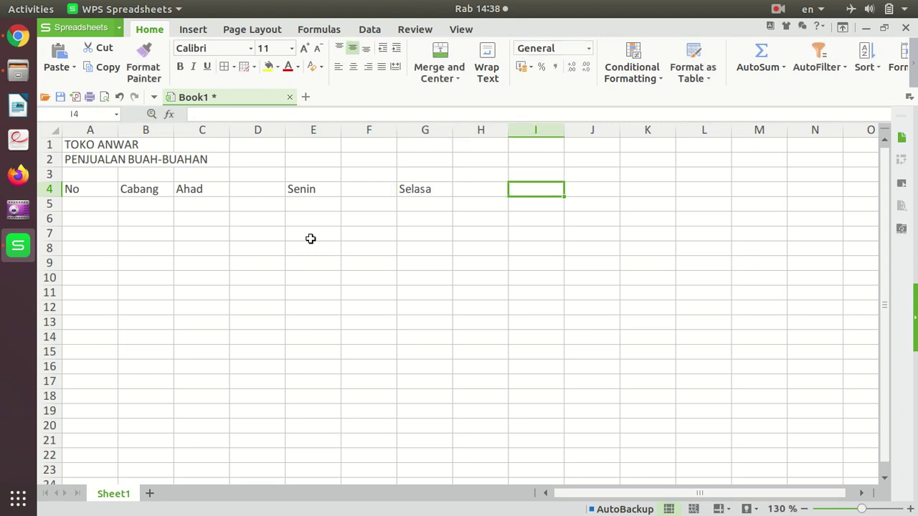
text(Rabu)
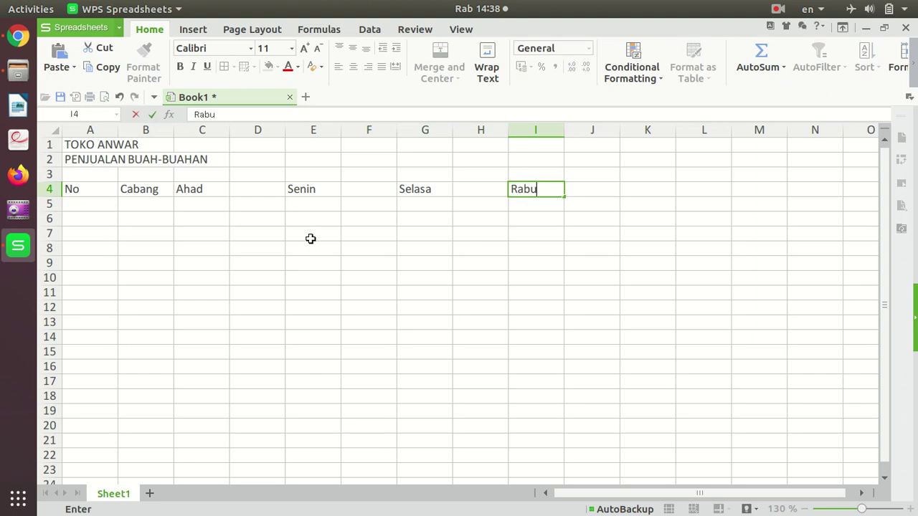
key(Tab)
Enter the day headers Kamis in cell K4 and Jumat in cell N4.
key(Tab)
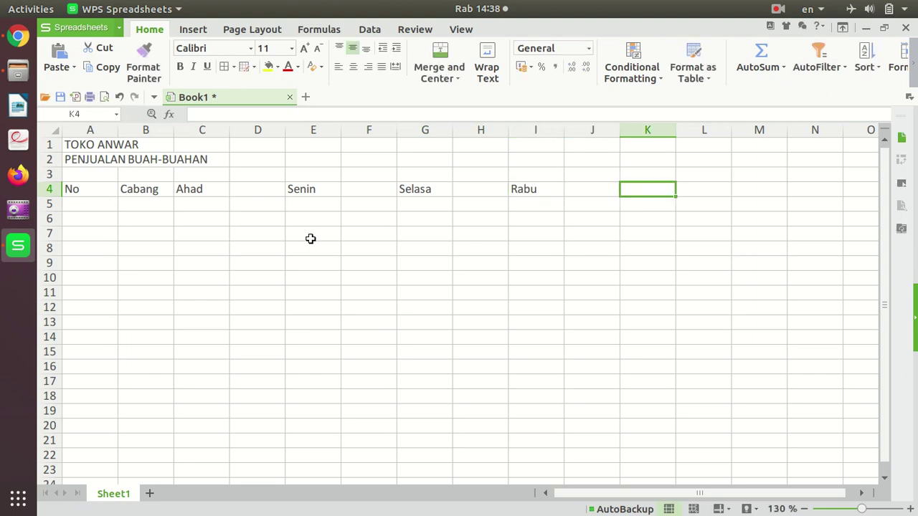
text(Km)
key(BackSpace)
text(a)
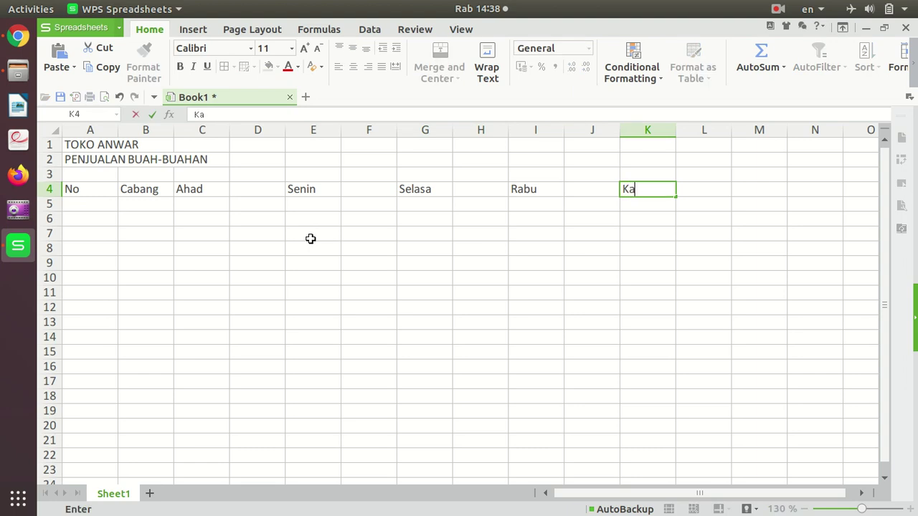
text(mis)
key(Tab)
key(Tab)
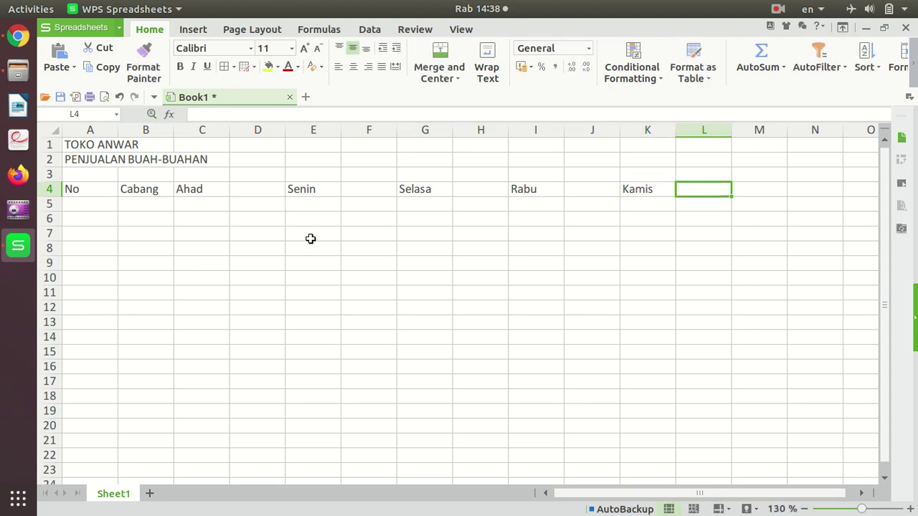
key(Tab)
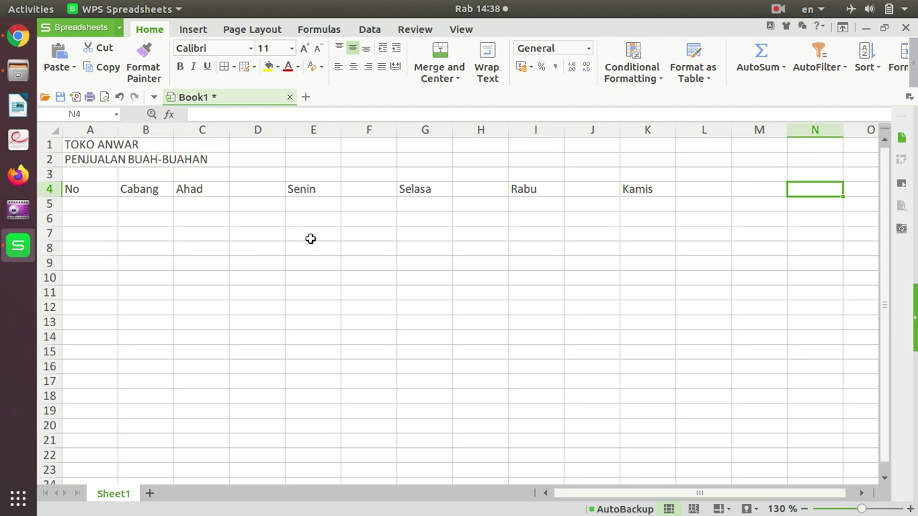
text(Jumat)
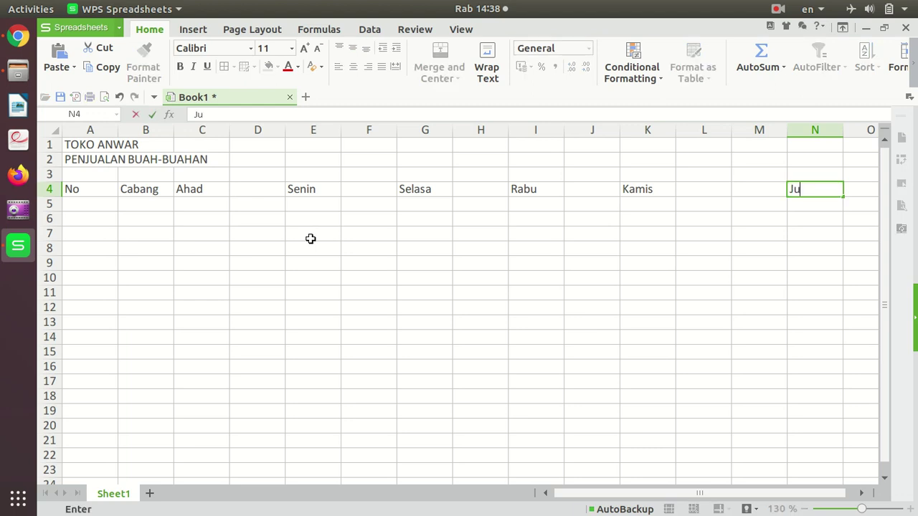
key(Tab)
Enter the day header Sabtu in cell Q4.
key(Tab)
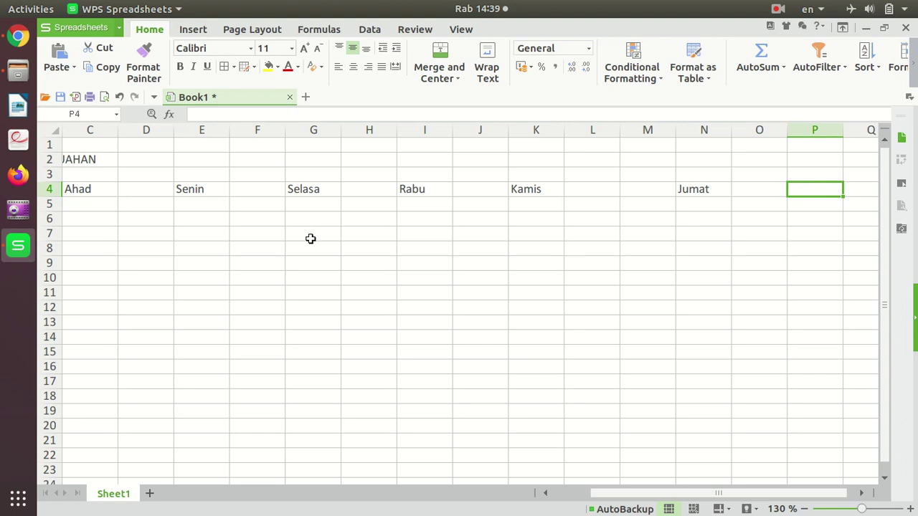
key(Tab)
text(S)
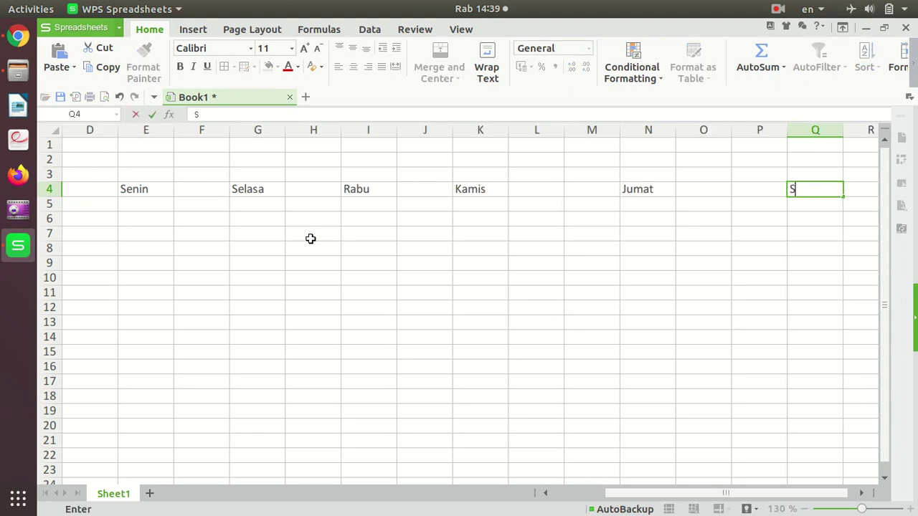
text(abtu)
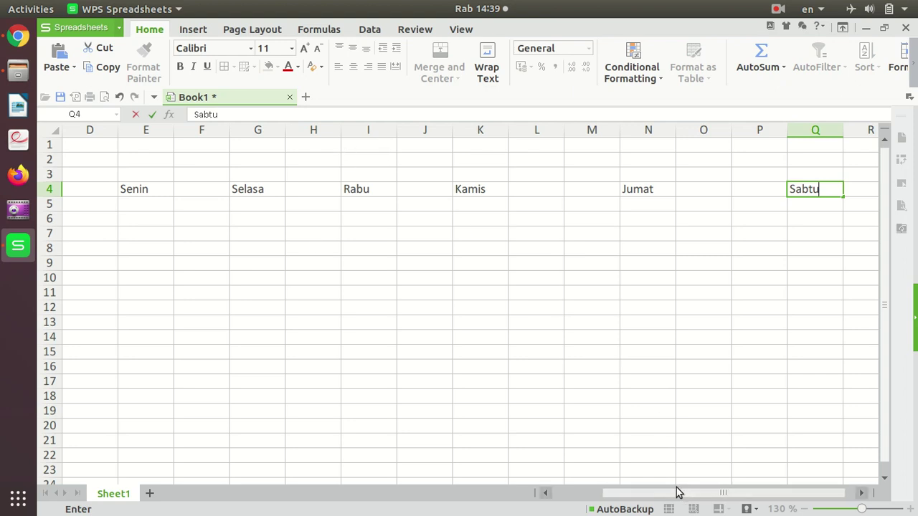
drag(684, 494, 598, 487)
click(247, 295)
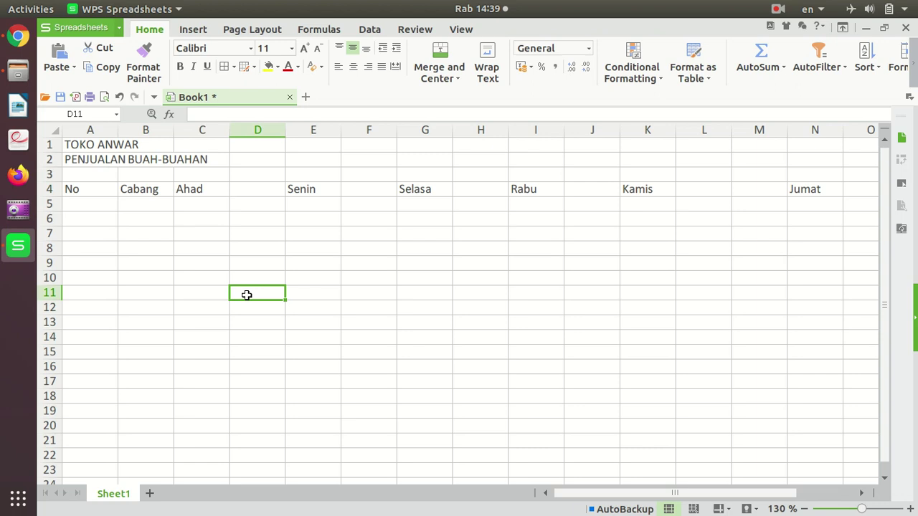
Enter the fruit names Alpukat in C5 and Manggis in D5 under the Ahad header.
click(207, 210)
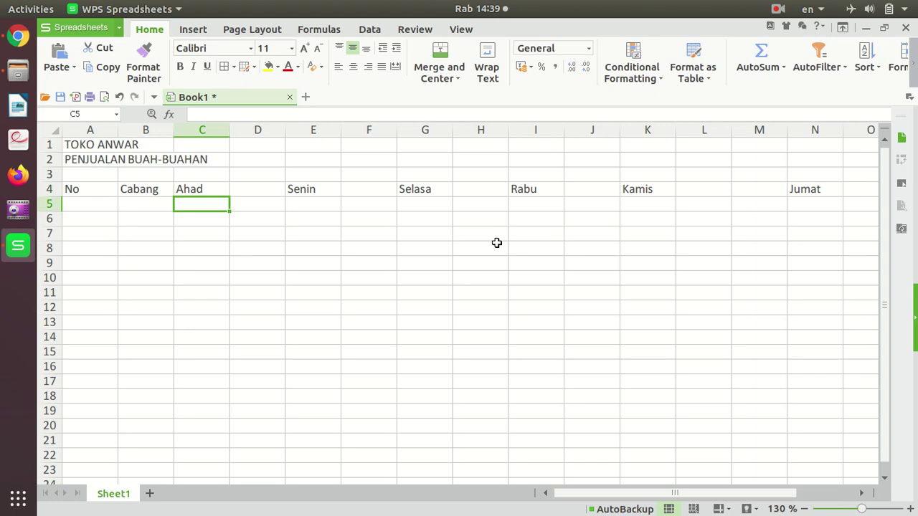
text(Alpukat)
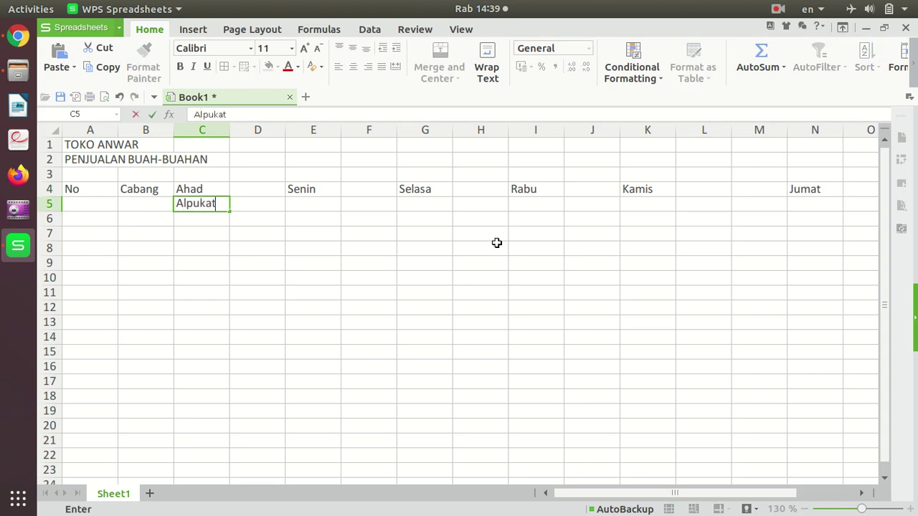
key(Tab)
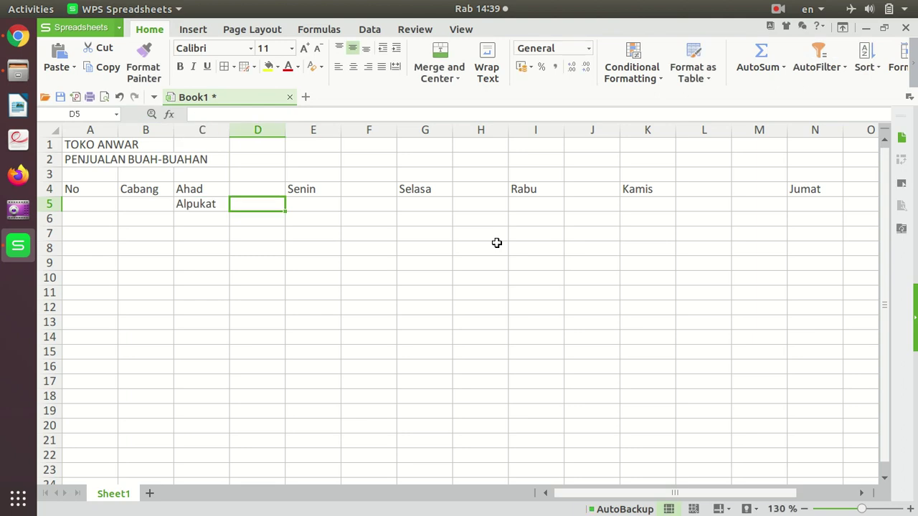
text(Manggis)
key(Tab)
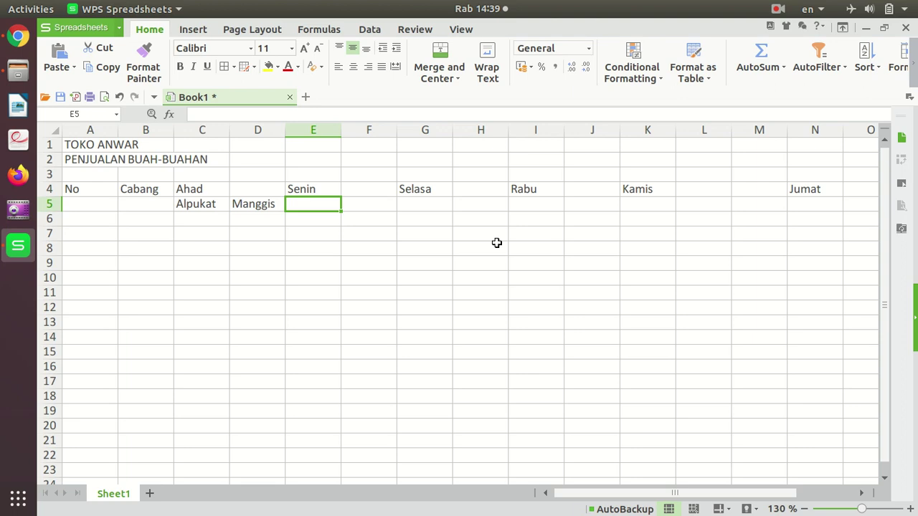
Abbreviate the fruit headers under Ahad to A in C5 and M in D5.
click(202, 206)
text(A)
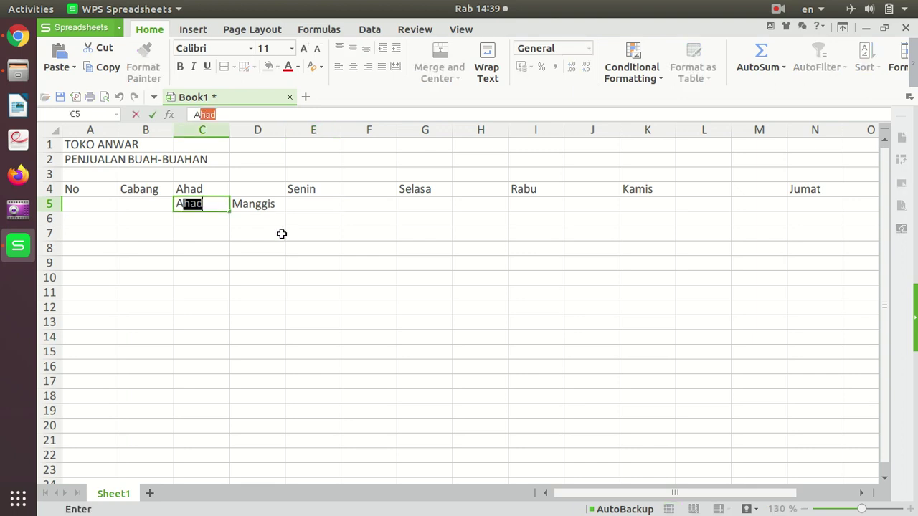
key(BackSpace)
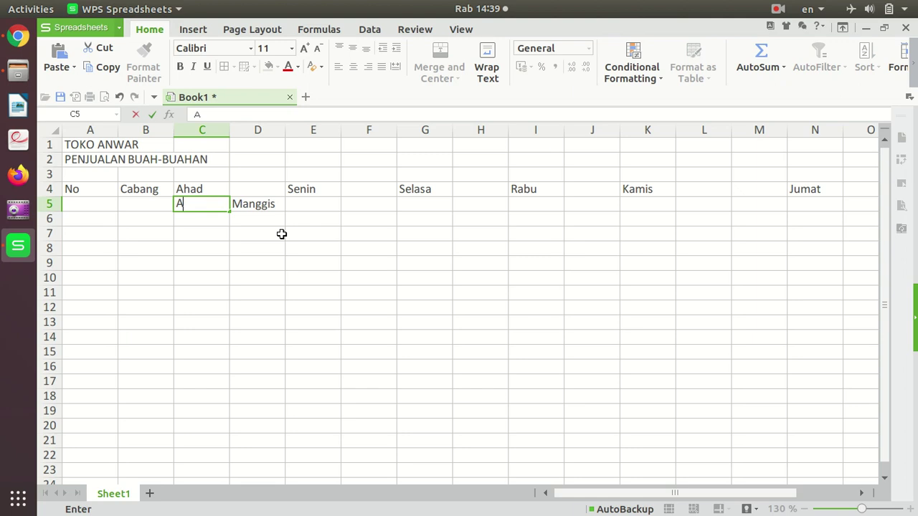
key(Tab)
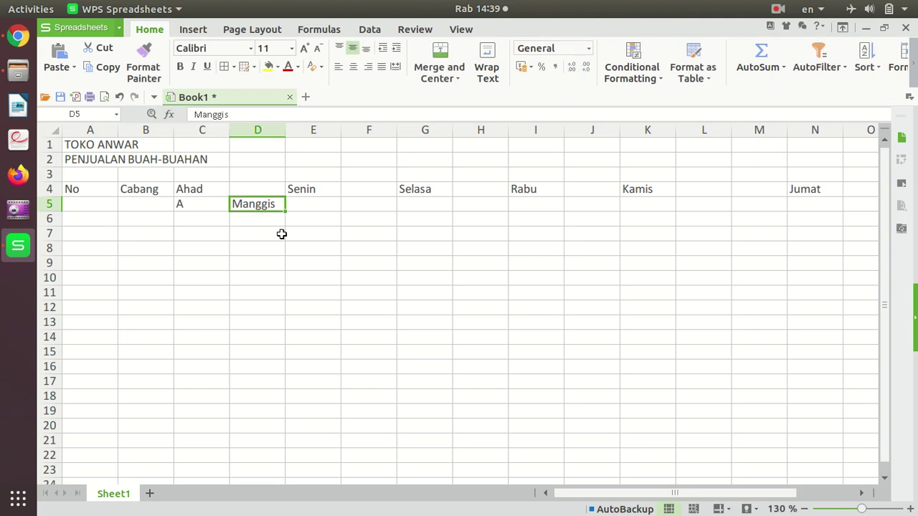
text(M)
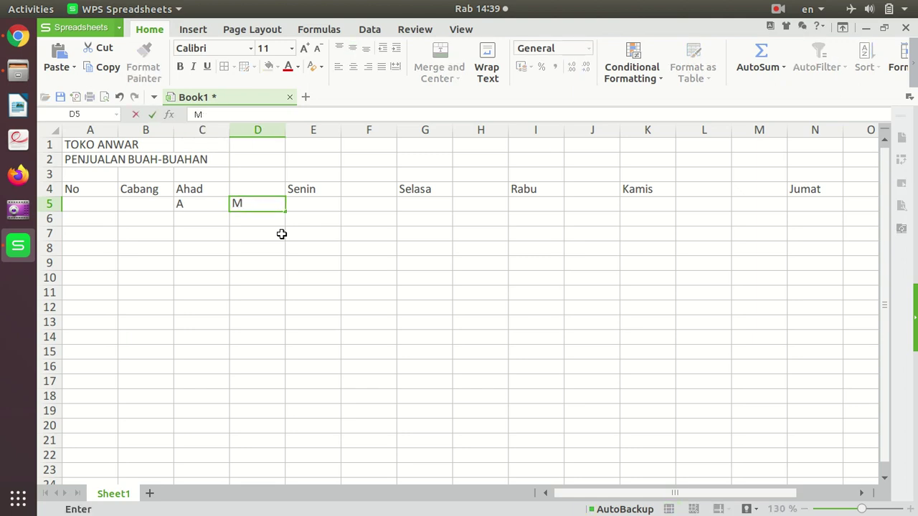
key(Tab)
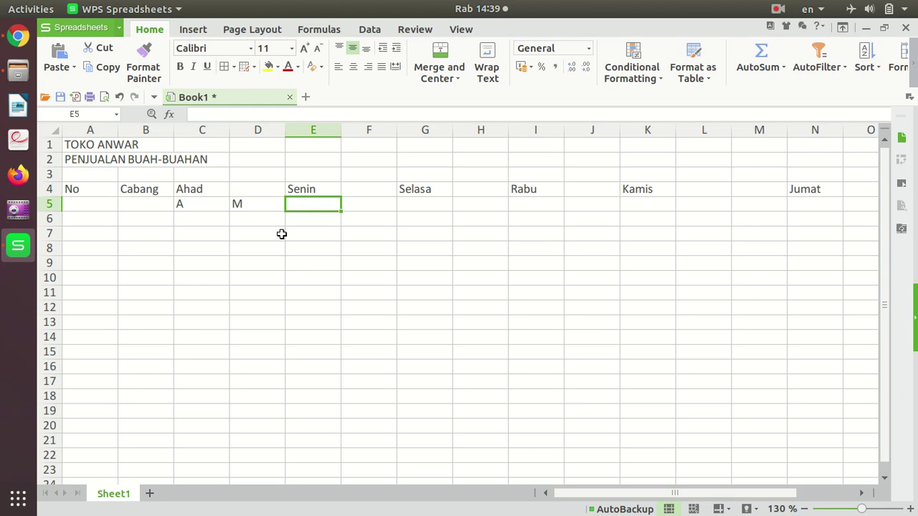
Enter the fruit headers Salak in E5 and B in F5 under Senin.
text(Sa)
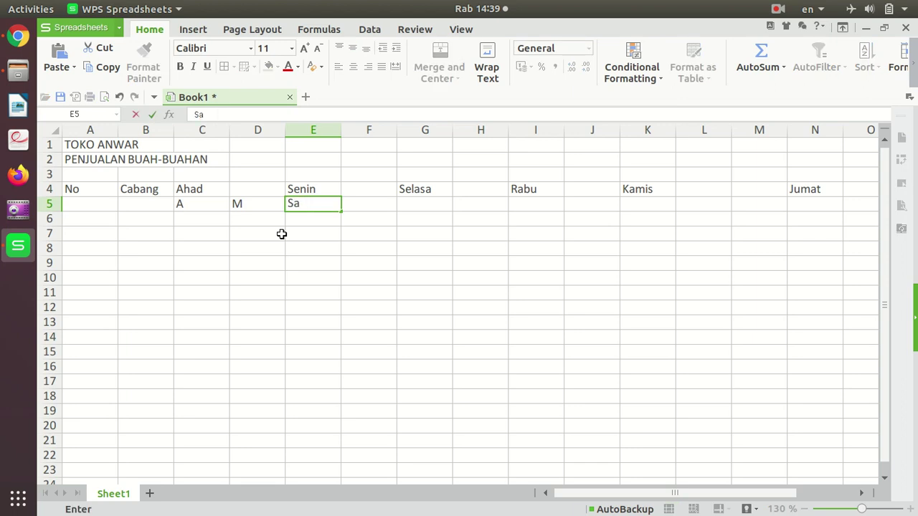
text(lak)
key(Tab)
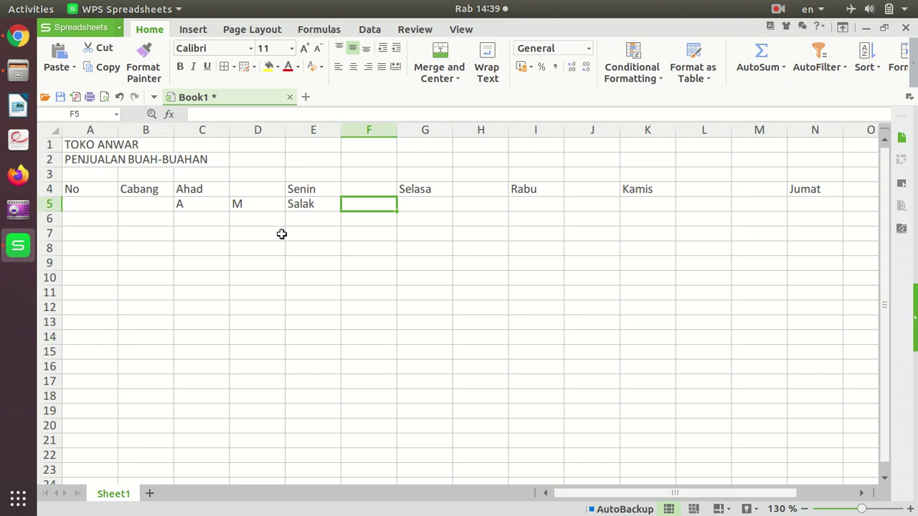
text(B)
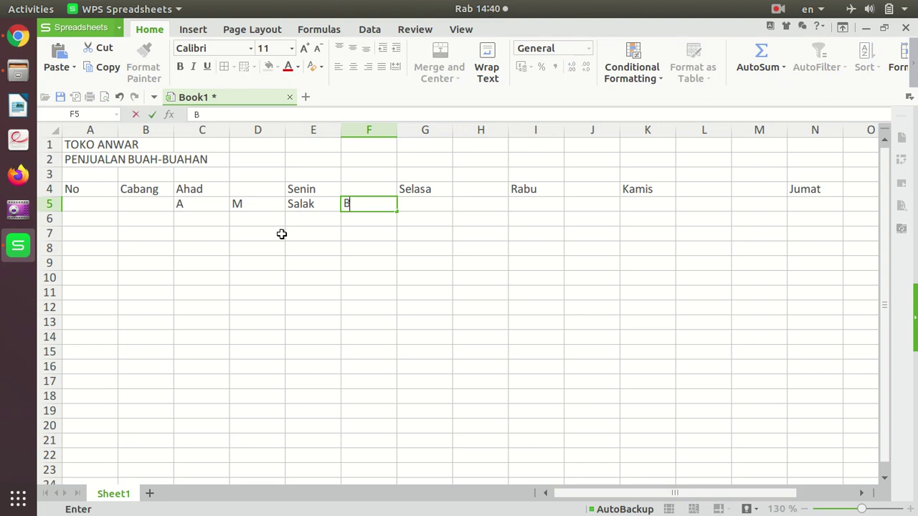
key(Tab)
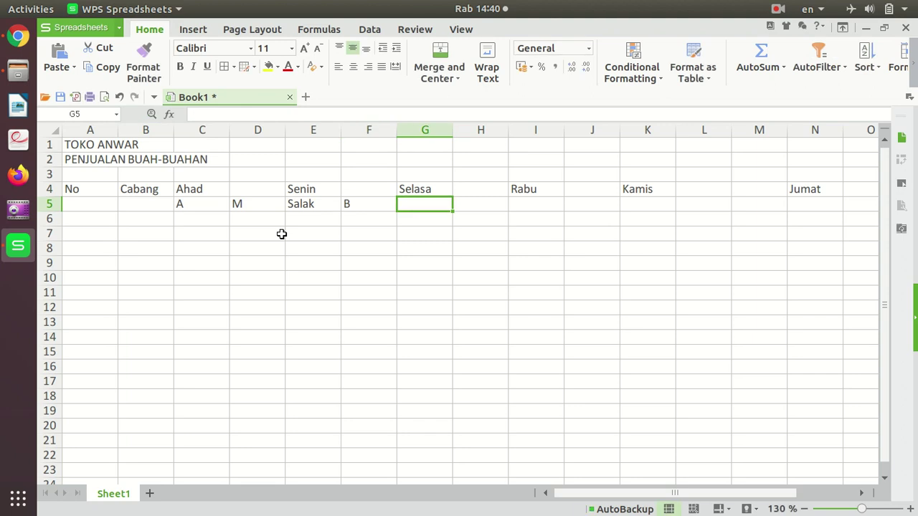
Enter the fruit codes A and B in G5:H5 under Selasa, and M and S in I5:J5 under Rabu.
text(A)
key(Tab)
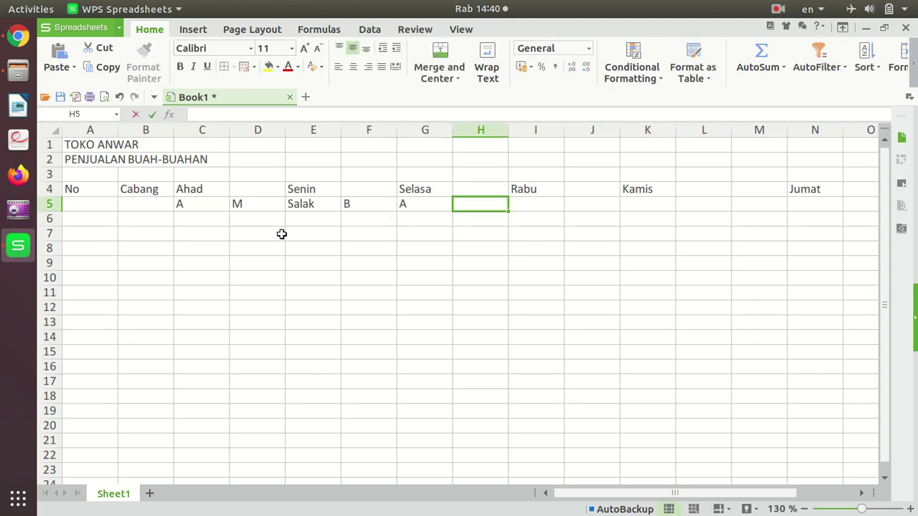
text(B)
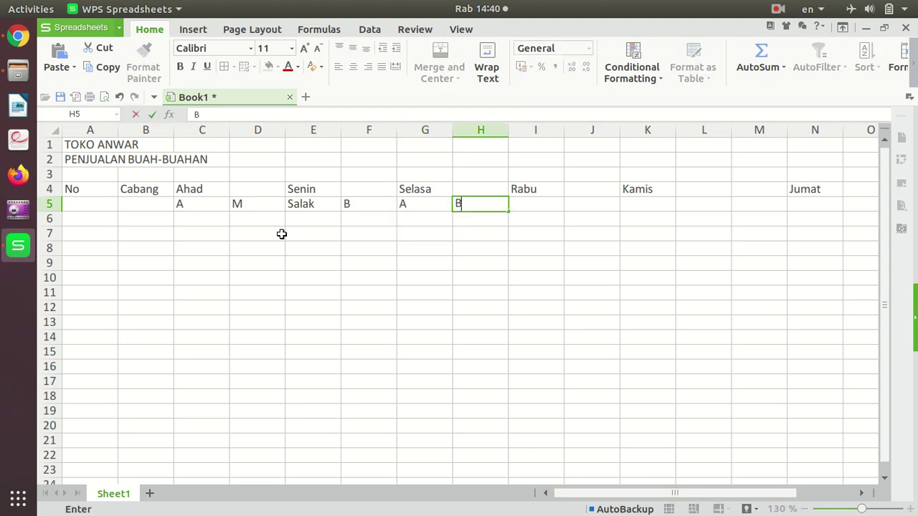
key(Tab)
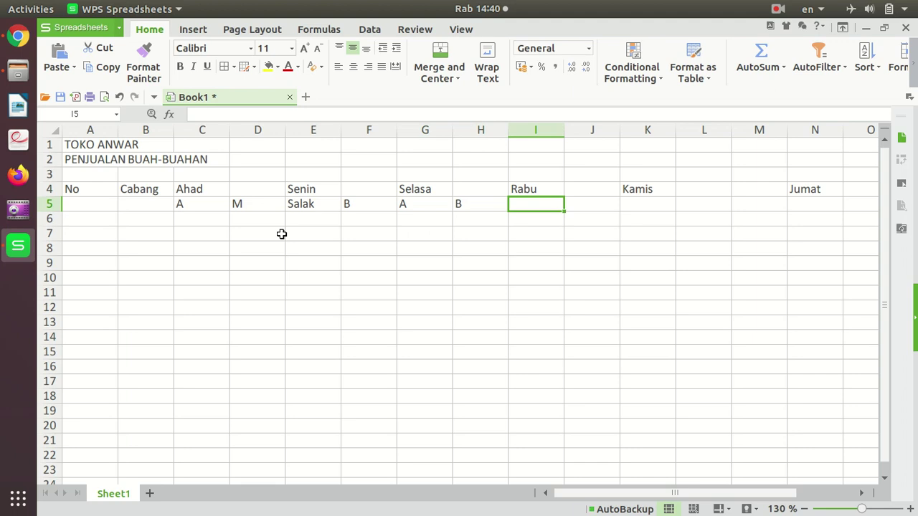
text(M)
key(Tab)
text(S)
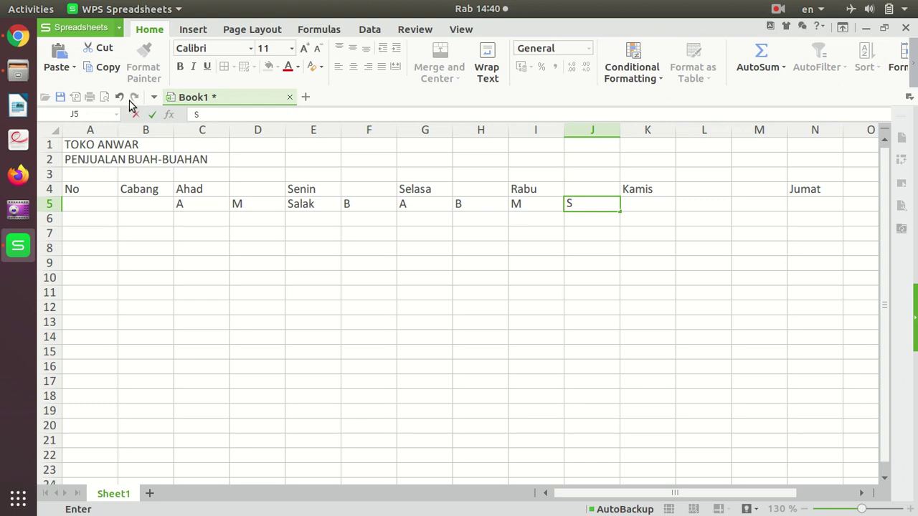
Shorten the fruit header Salak in E5 to S.
click(305, 203)
text(S)
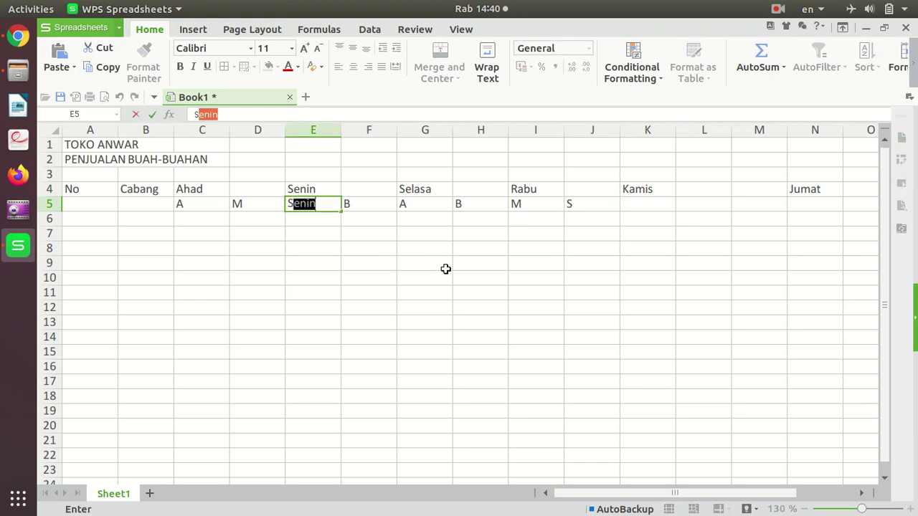
key(BackSpace)
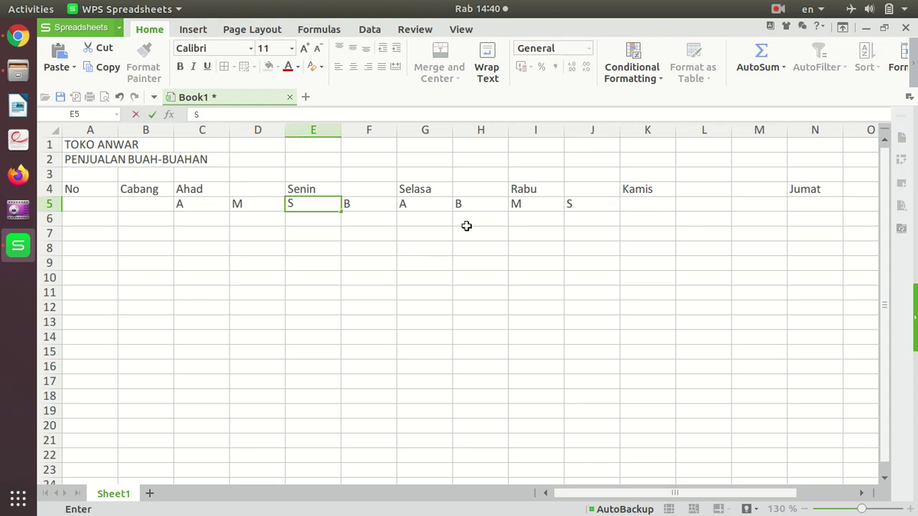
Enter the fruit codes A, M and B in cells K5:M5 under Kamis.
click(650, 195)
click(651, 204)
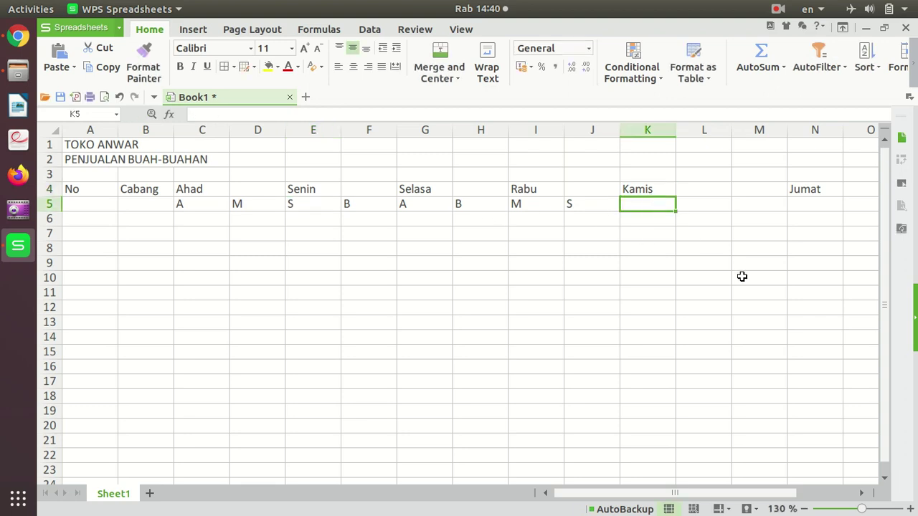
text(A)
key(Tab)
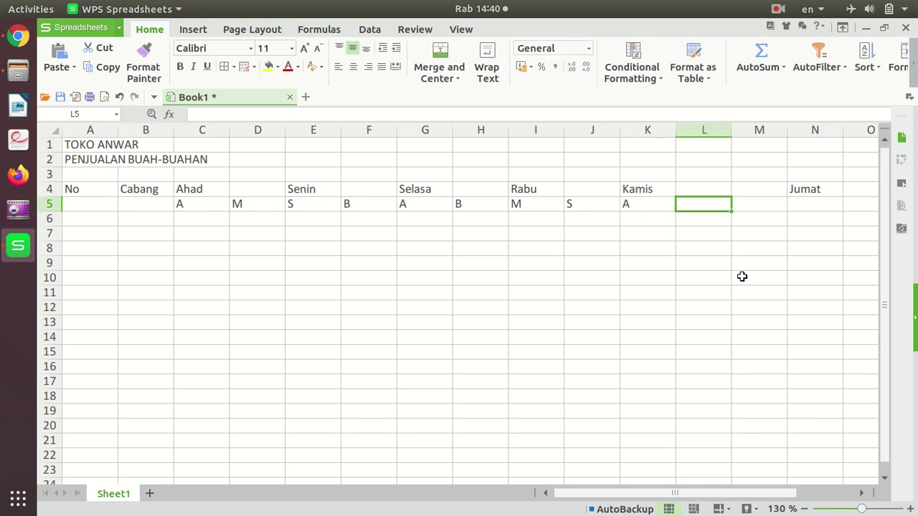
text(M)
key(Tab)
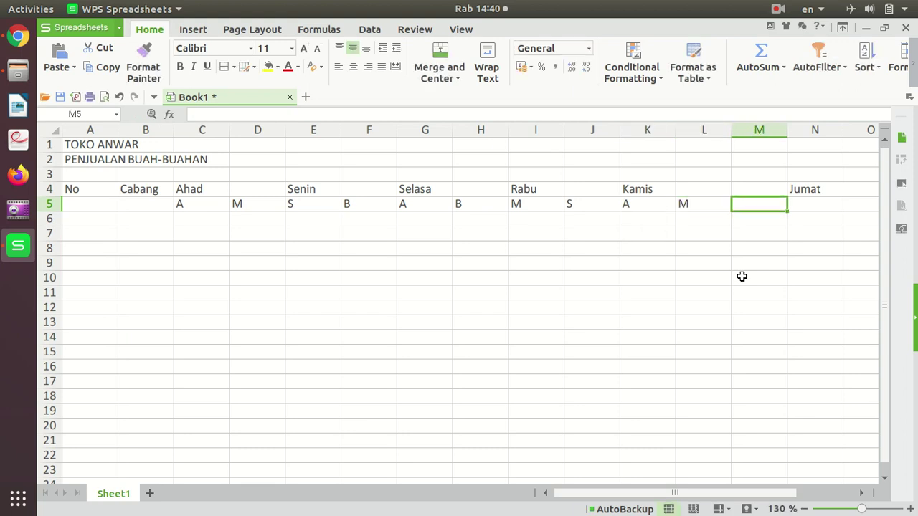
text(S)
key(BackSpace)
text(B)
key(Tab)
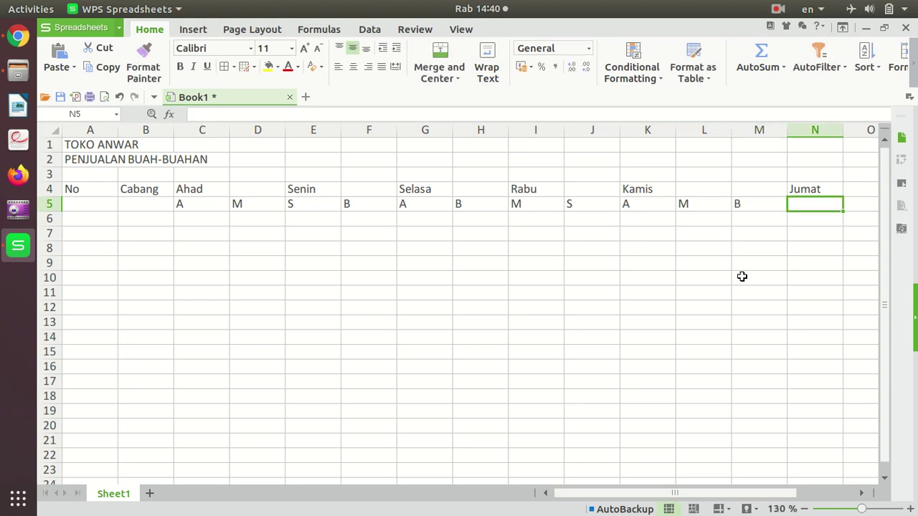
Enter the fruit codes M, S and B in cells N5:P5 under Jumat.
text(M)
key(Tab)
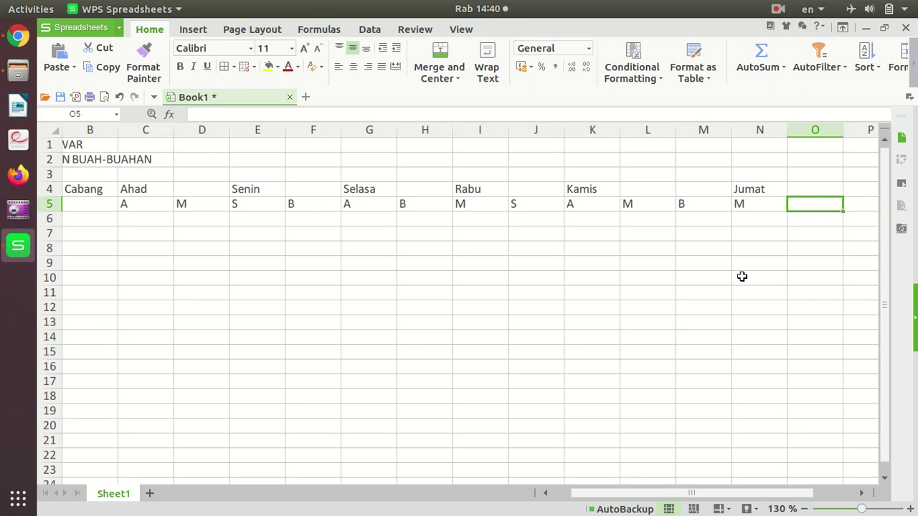
text(S)
key(Tab)
text(B)
key(Tab)
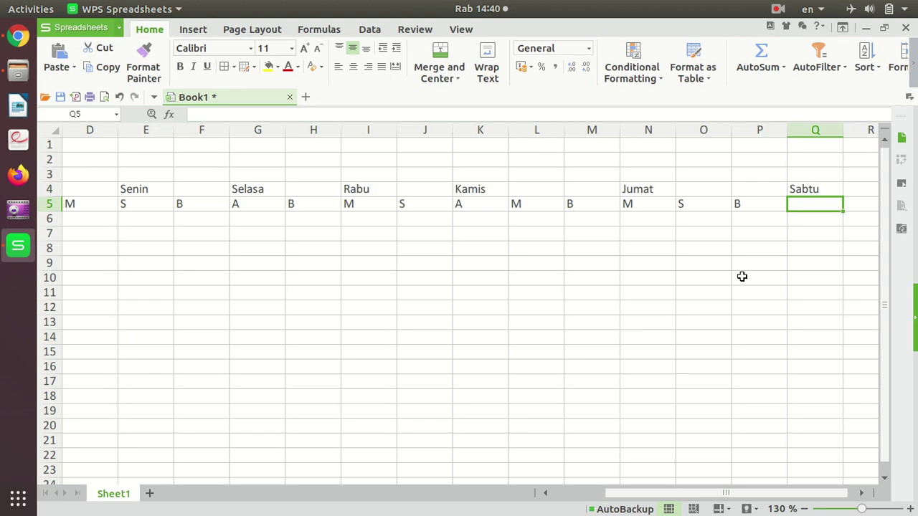
Enter the fruit codes A, S and B in cells Q5:S5 under Sabtu.
text(A)
key(Tab)
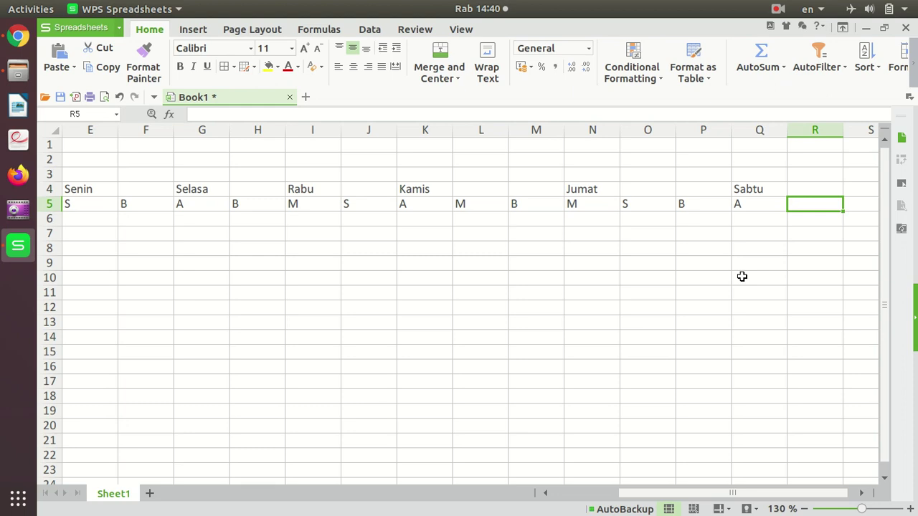
text(S)
key(Tab)
text(B)
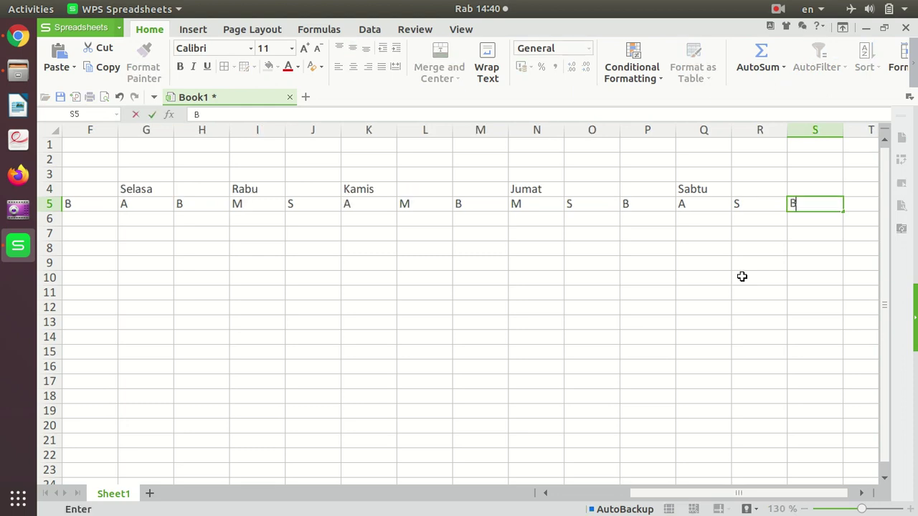
key(Tab)
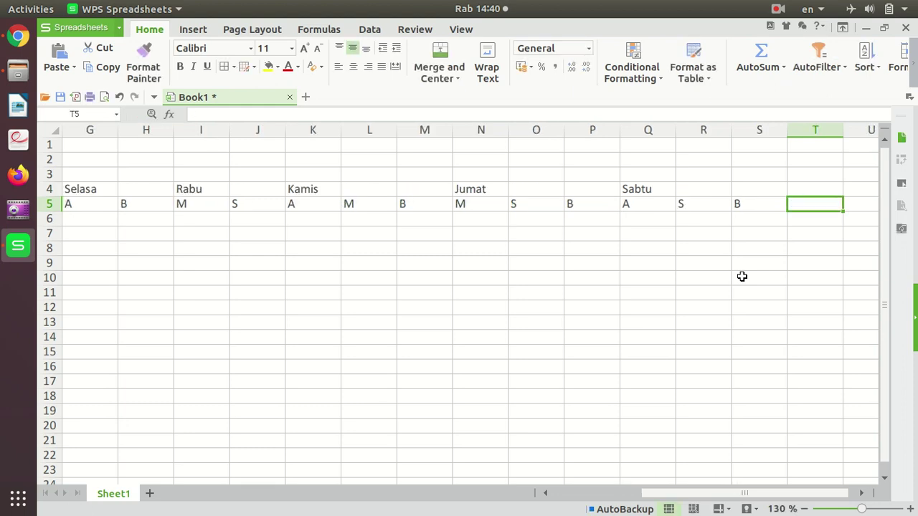
Narrow columns C through S together to an equal width that fits the single-letter fruit codes.
drag(744, 495, 610, 511)
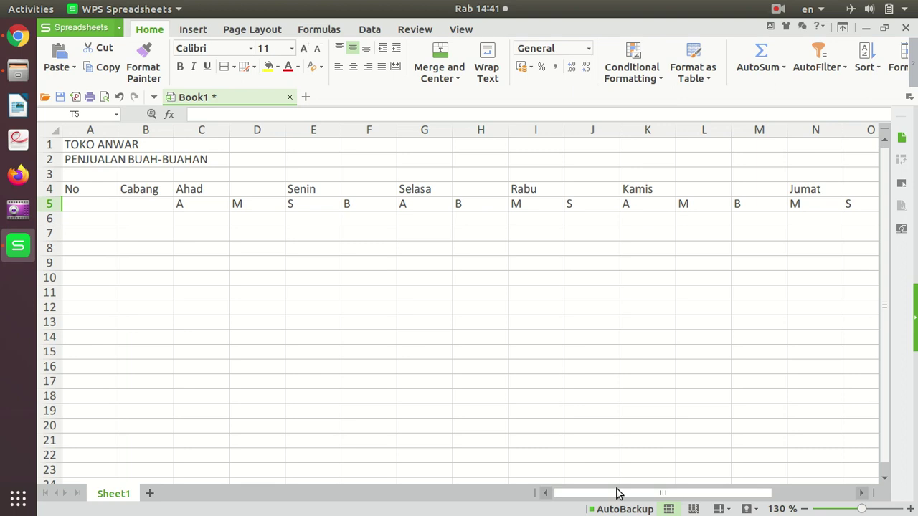
drag(613, 494, 696, 483)
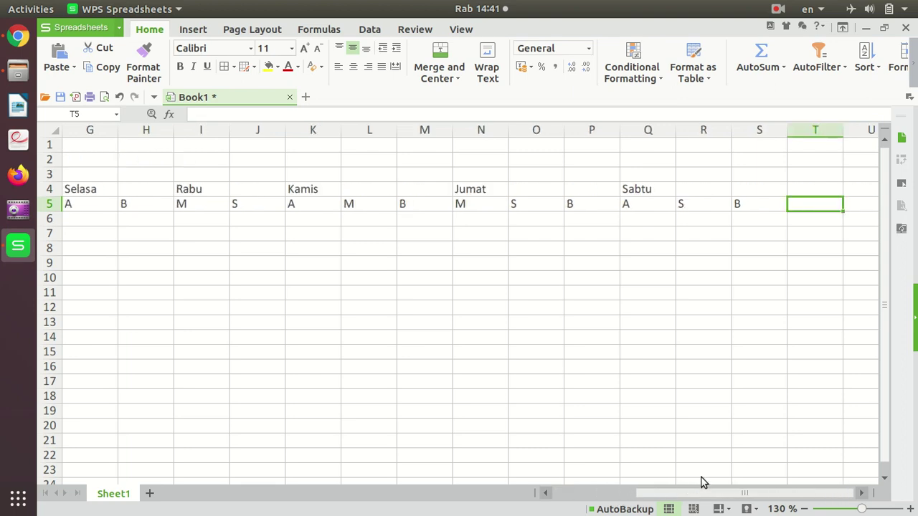
drag(763, 129, 142, 133)
click(546, 494)
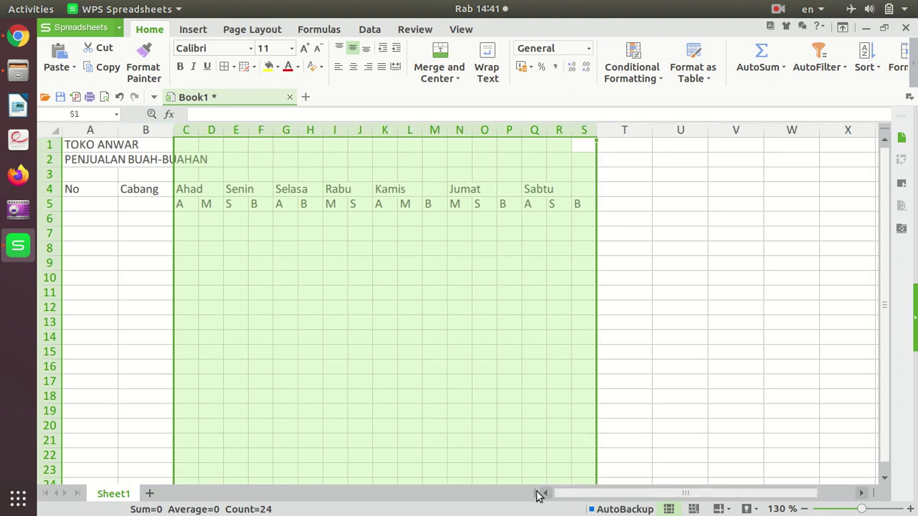
click(384, 411)
Narrow column A to fit the No header and widen column B for the branch names.
drag(117, 129, 84, 133)
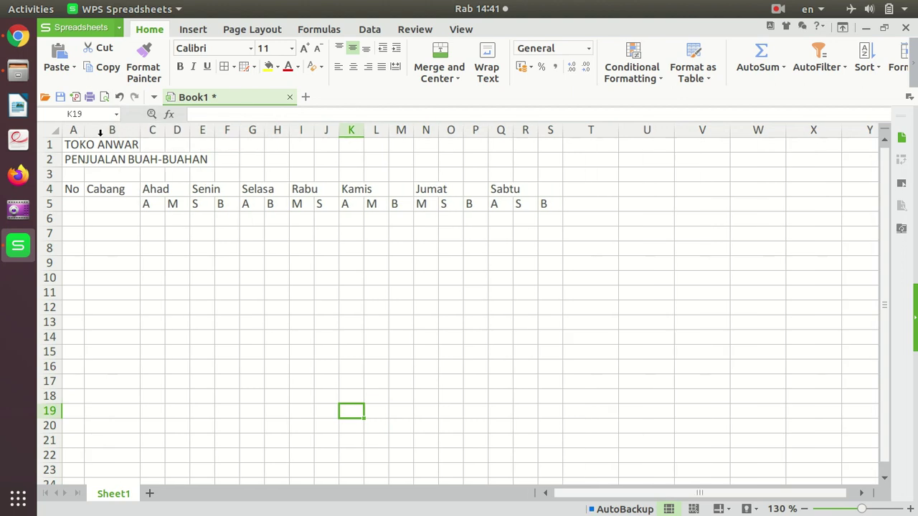
click(136, 129)
click(180, 172)
drag(140, 129, 183, 141)
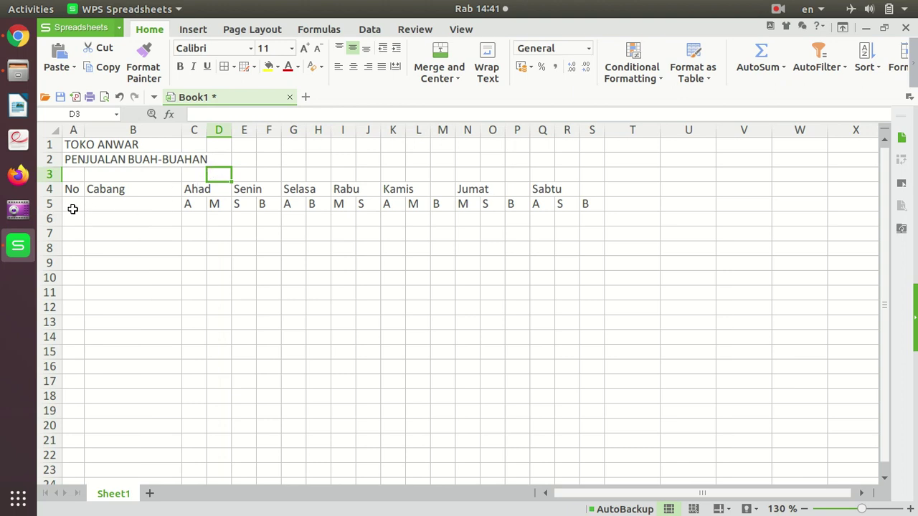
Number the rows from 1 to 5 in A6:A10 by extending the series started with 1 and 2.
click(67, 218)
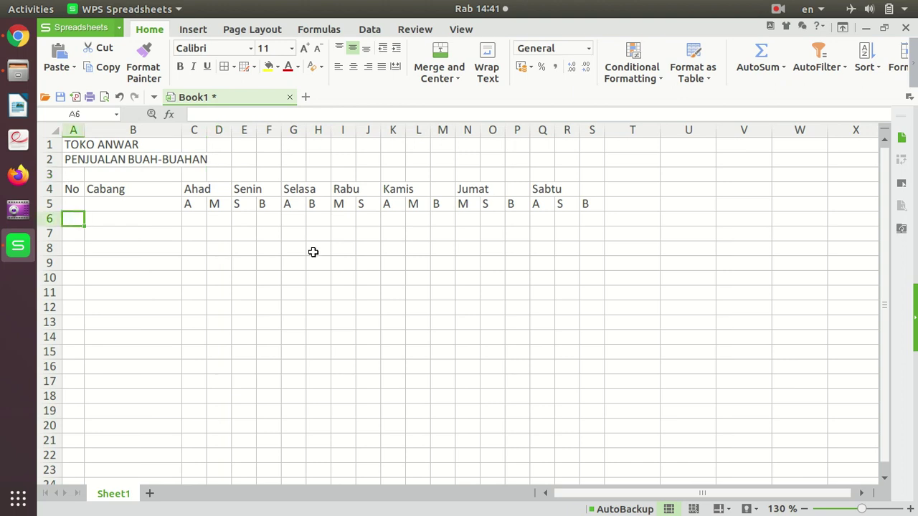
text(1)
key(Return)
text(2)
key(Up)
key(shift+Down)
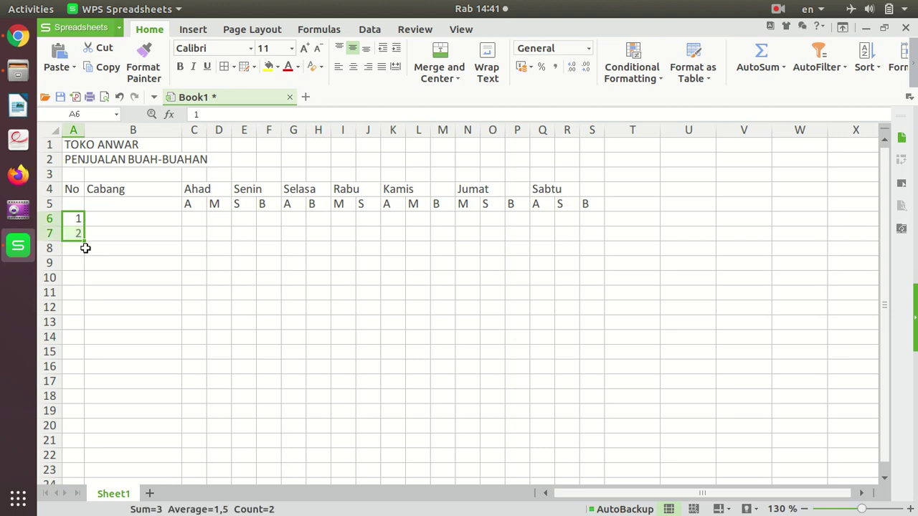
drag(83, 243, 83, 281)
Enter the branch names Situbondo, Bondowoso, Jember, Probolinggo and Banyuwangi in cells B6:B10 under Cabang.
click(127, 220)
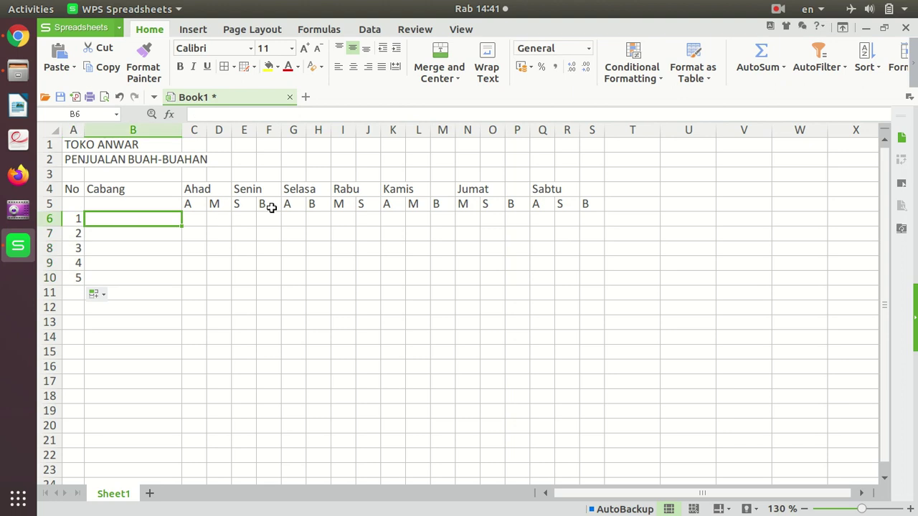
text(Situbondo)
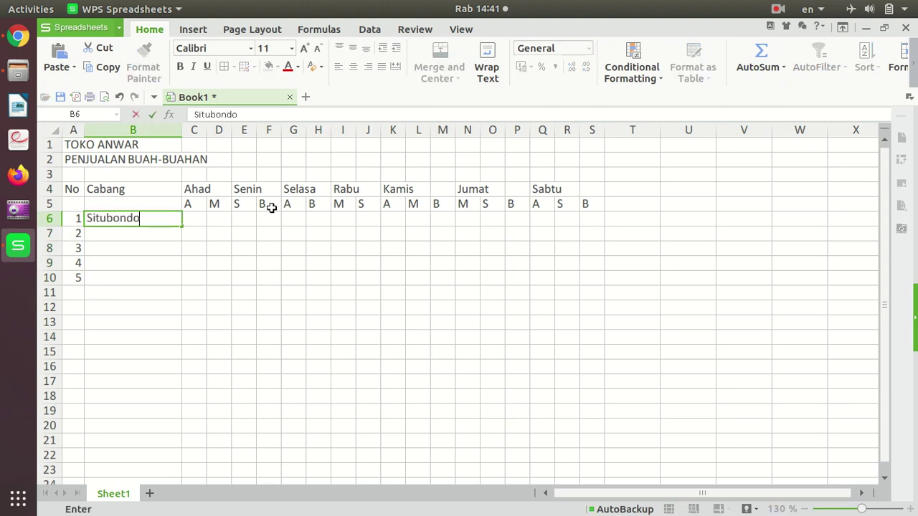
key(Return)
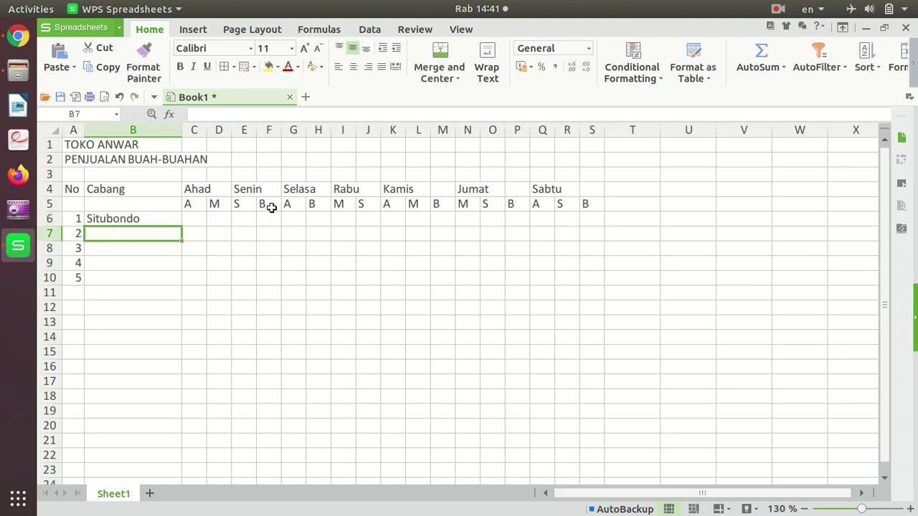
text(Bondowoso)
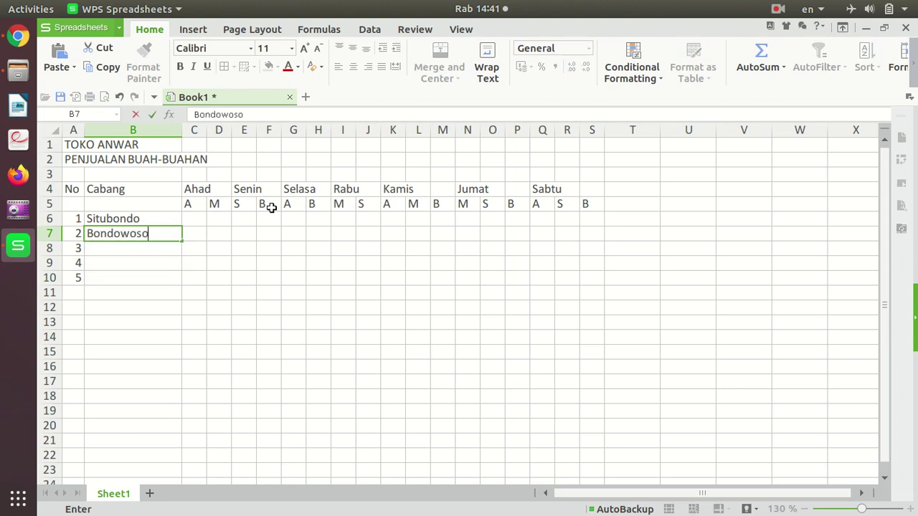
key(Return)
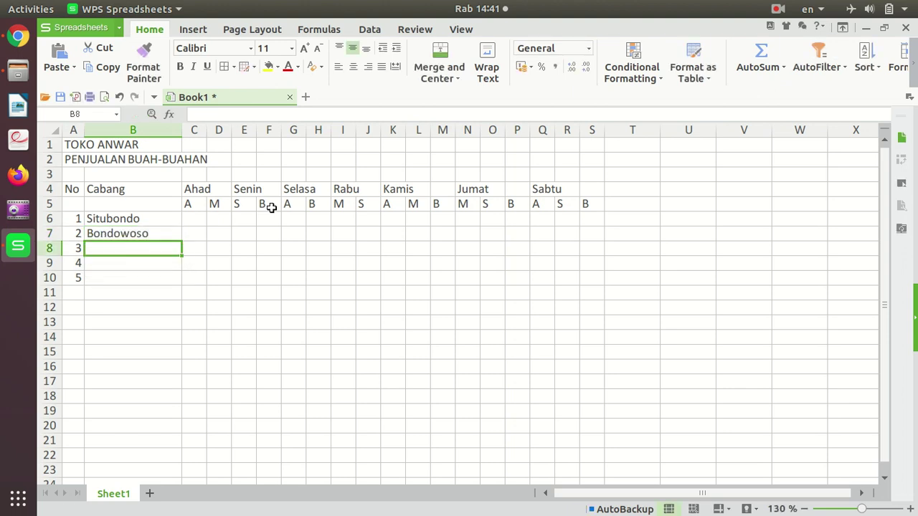
text(Jember)
key(Return)
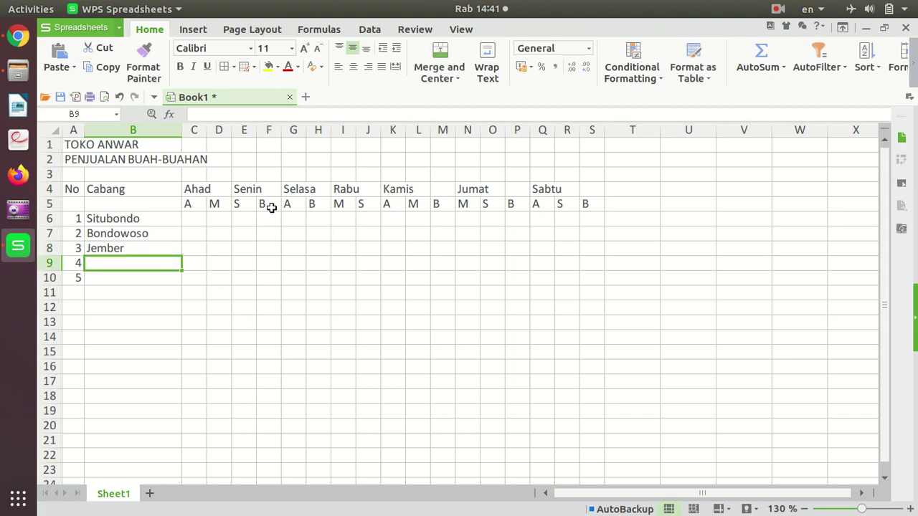
text(Pr)
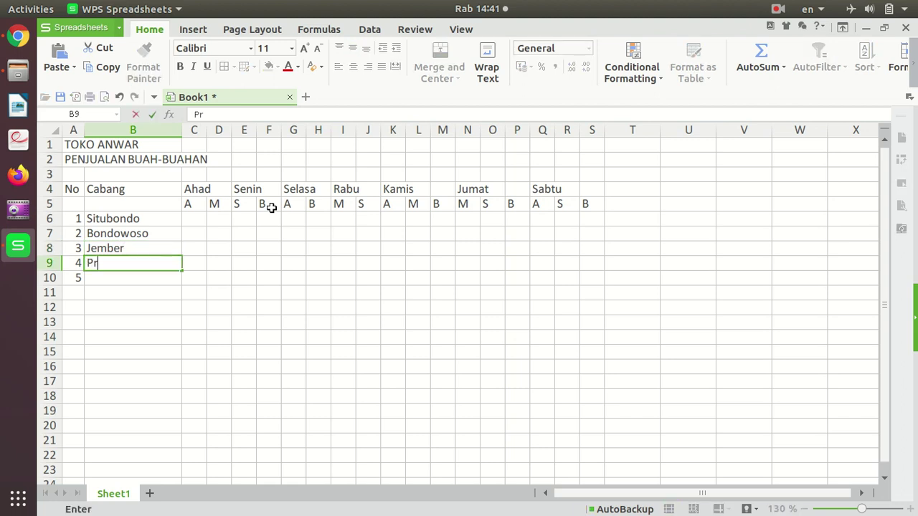
text(obolinggo)
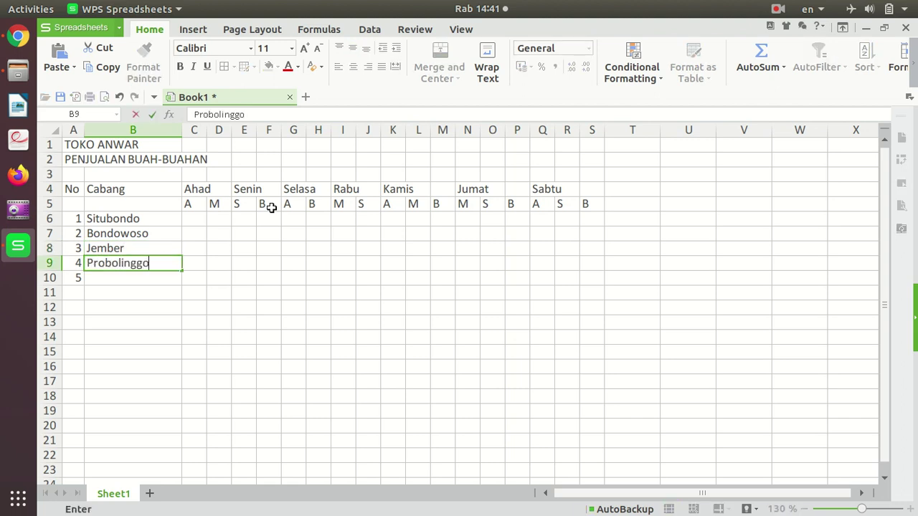
key(Return)
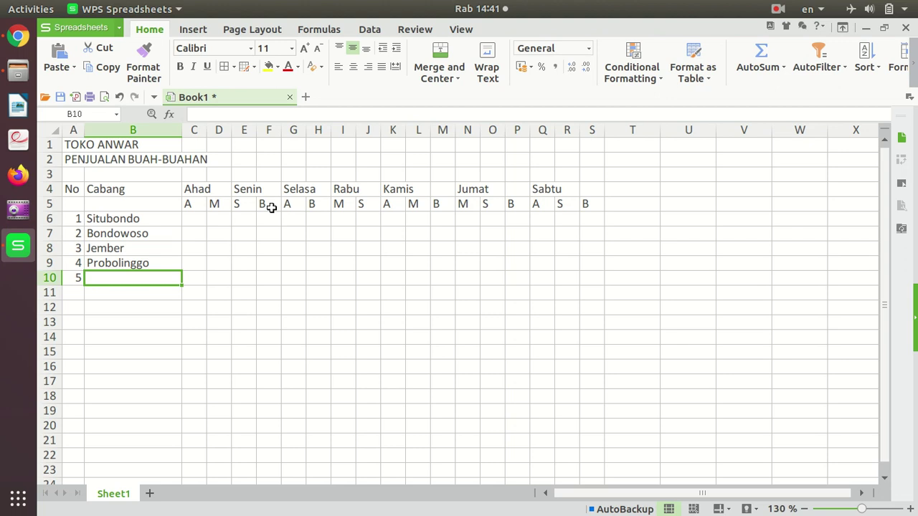
text(Banyuwangi)
key(Tab)
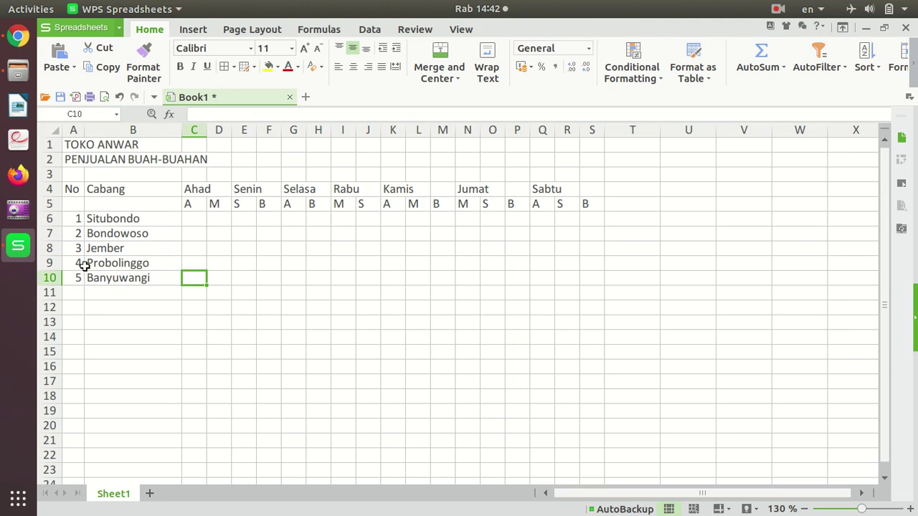
Enter Situbondo's Ahad and Senin sales as 8, 25, 22 and 10 in cells C6:F6.
click(198, 222)
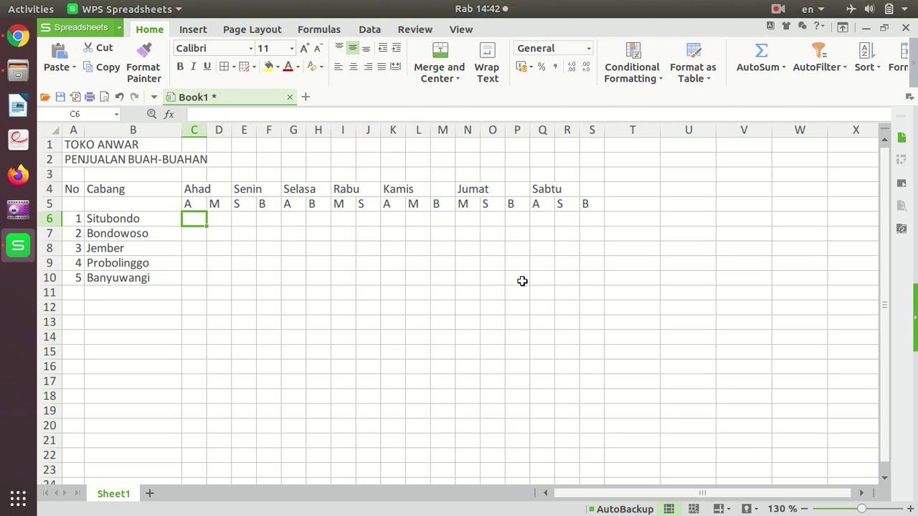
text(8)
key(Tab)
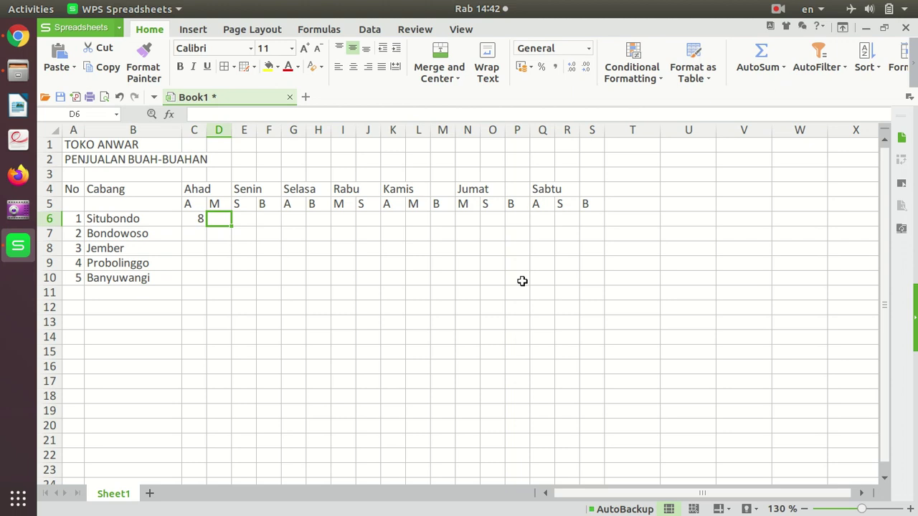
text(25)
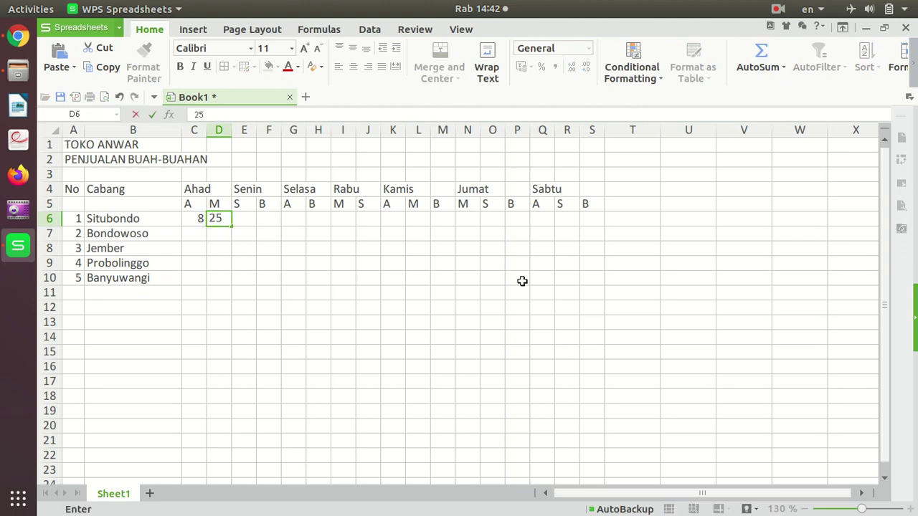
key(Tab)
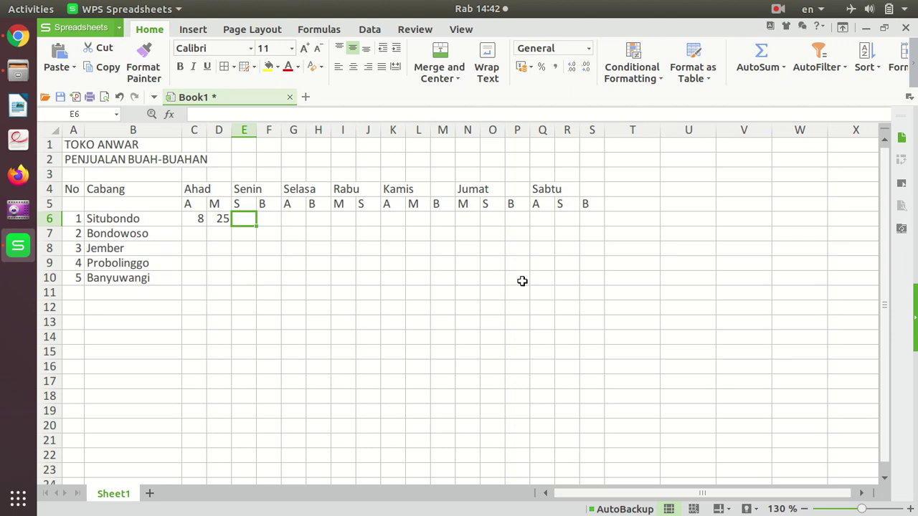
text(22)
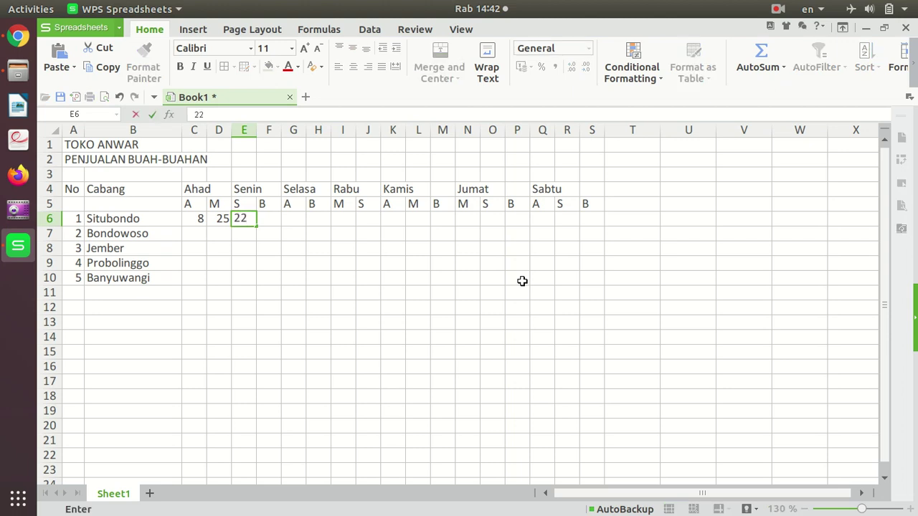
key(Tab)
text(10)
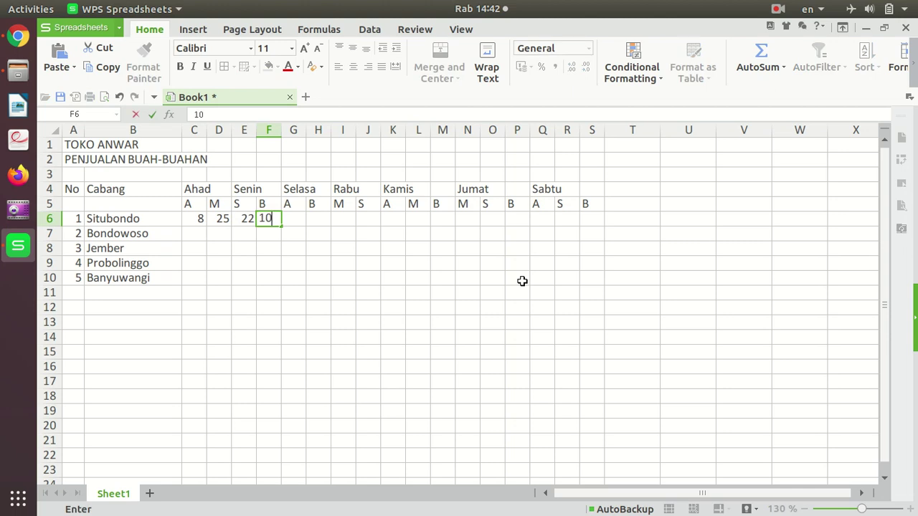
key(Tab)
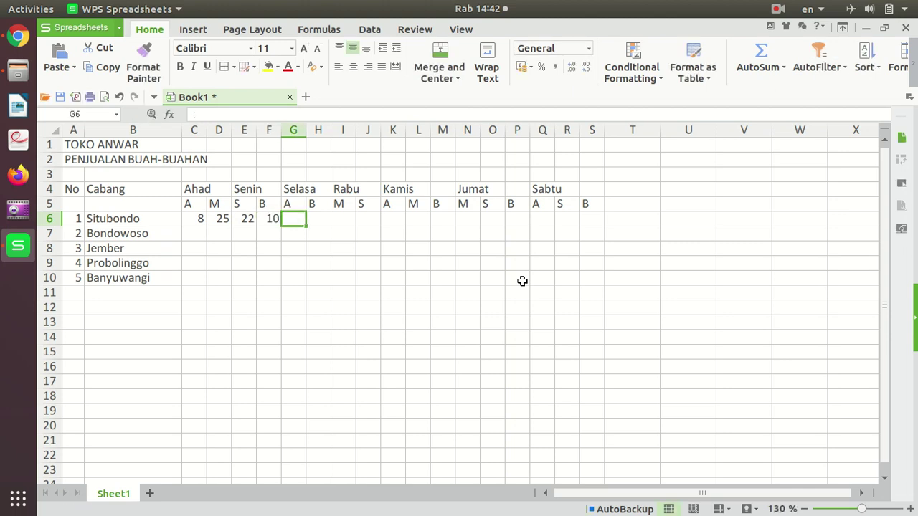
Enter Situbondo's Selasa and Rabu sales as 8, 12, 13 and 17 in cells G6:J6.
text(8)
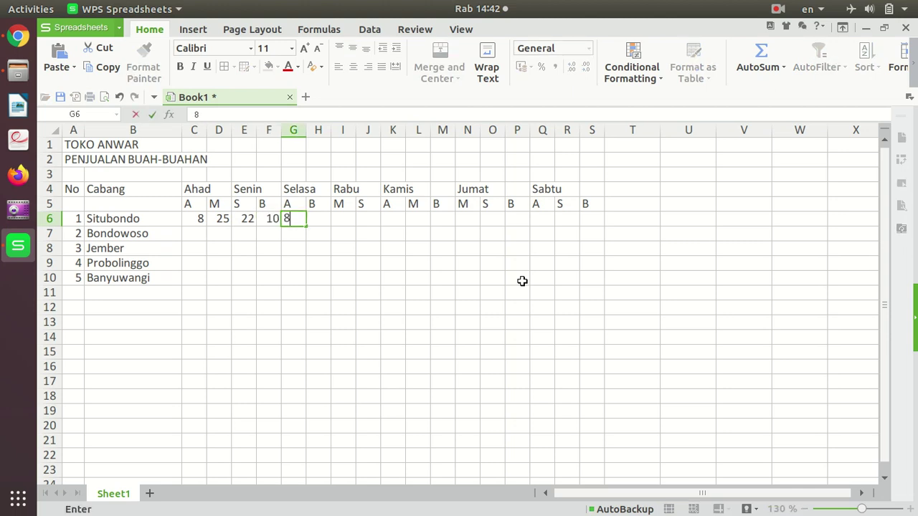
key(Tab)
text(12)
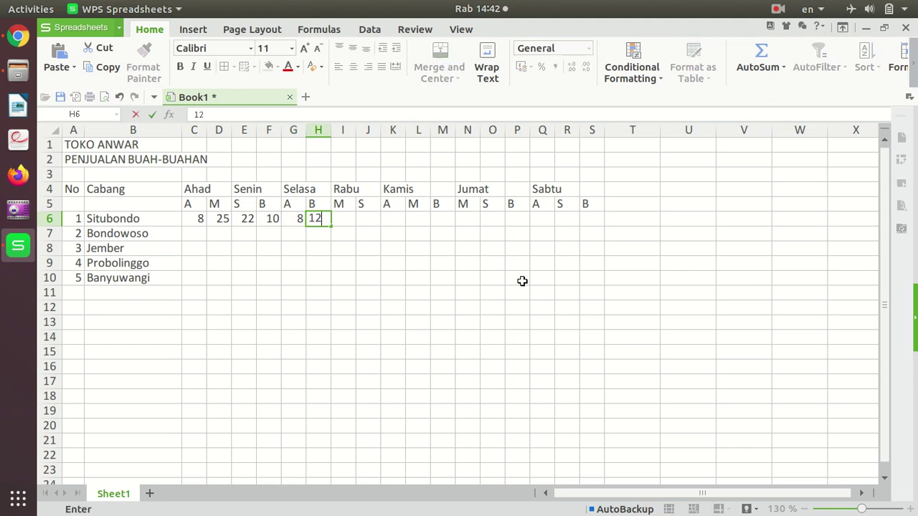
key(Tab)
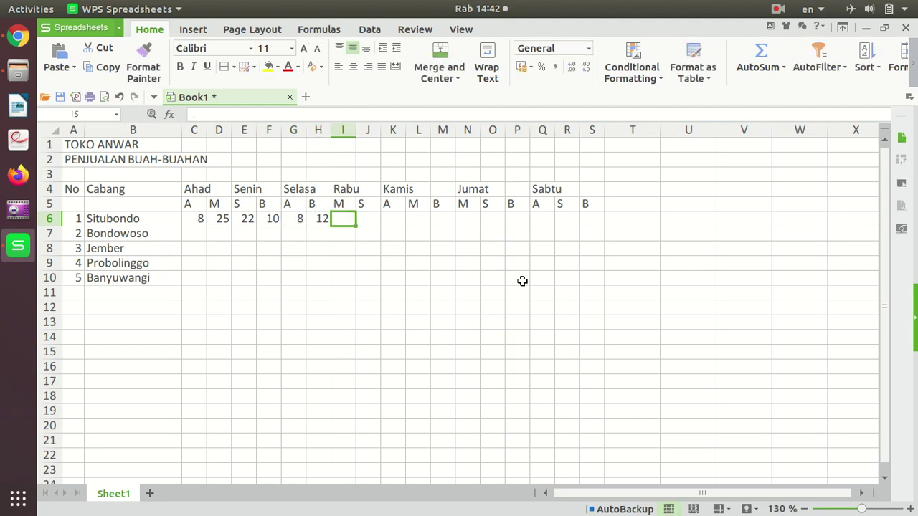
text(13)
key(Tab)
text(17)
key(Tab)
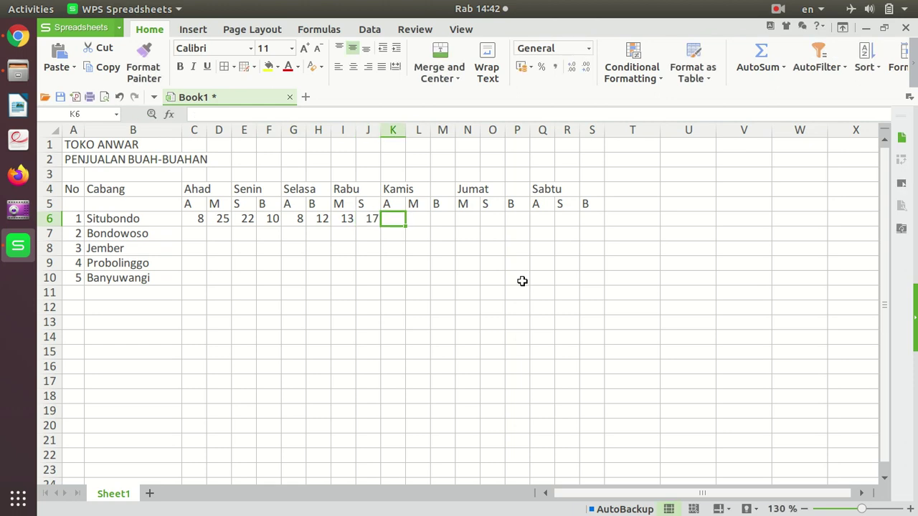
Enter Situbondo's Kamis sales as 9, 12 and 19 in cells K6:M6.
text(9)
key(Tab)
text(12)
key(Tab)
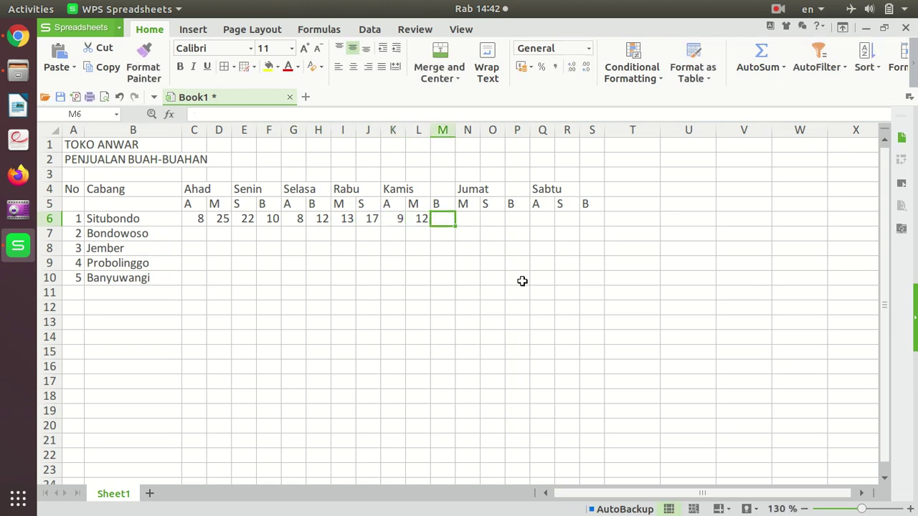
text(19)
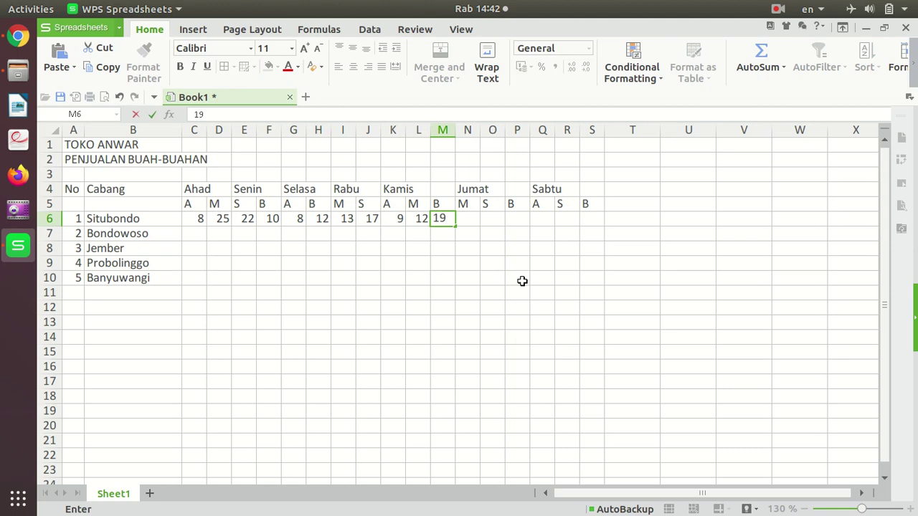
key(Tab)
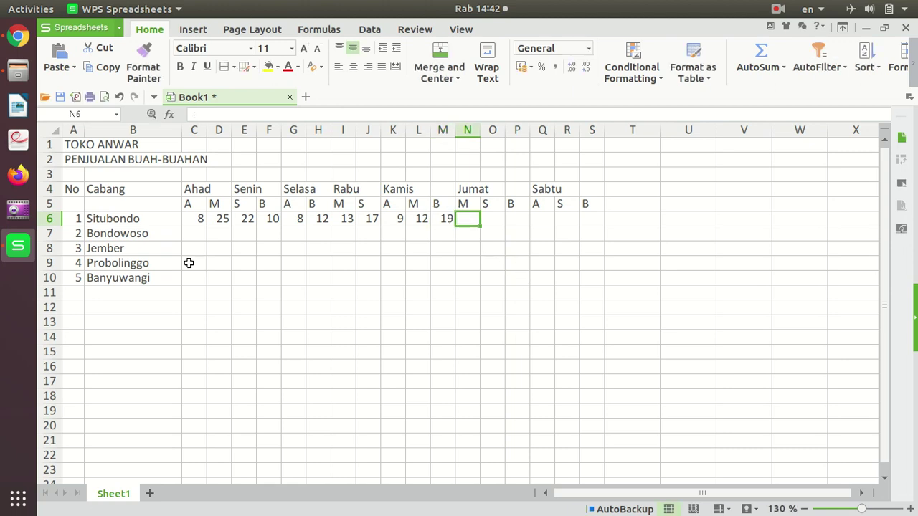
click(779, 9)
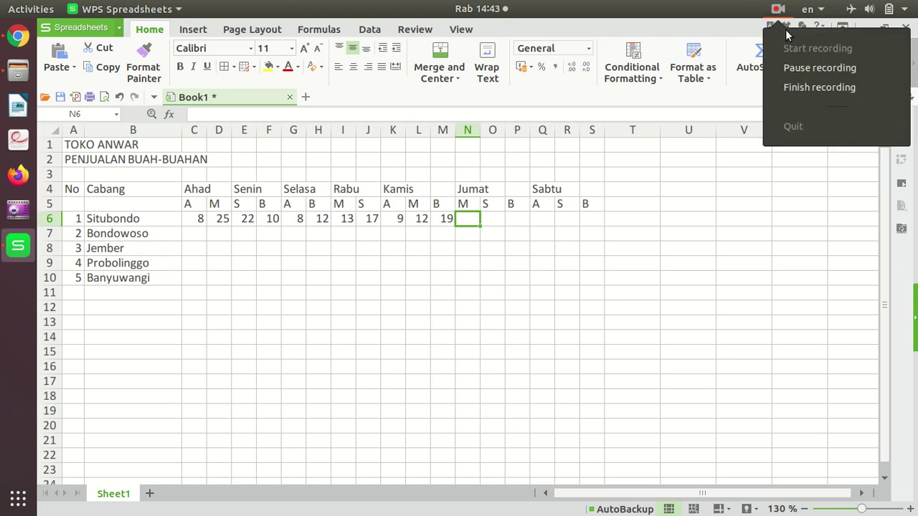
click(806, 67)
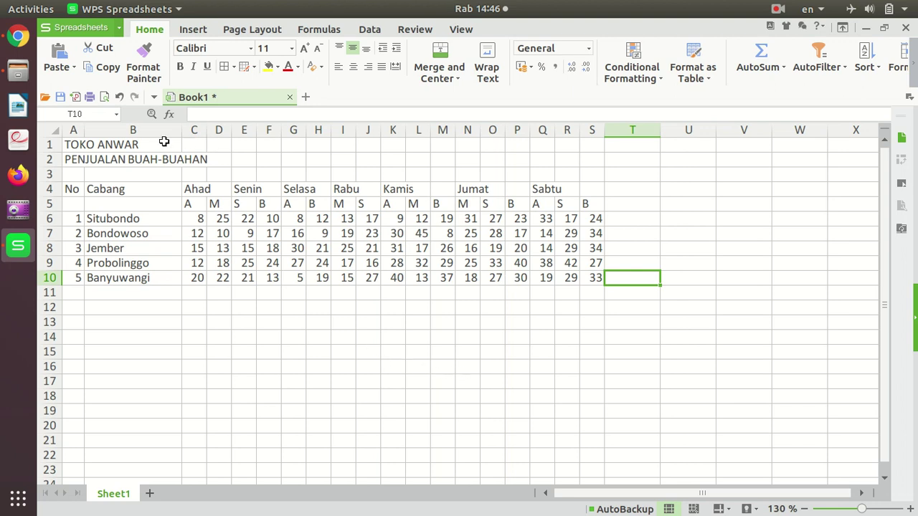
Format the titles and the whole sales table, from A1 through row 21, in Times New Roman size 12.
drag(72, 145, 832, 441)
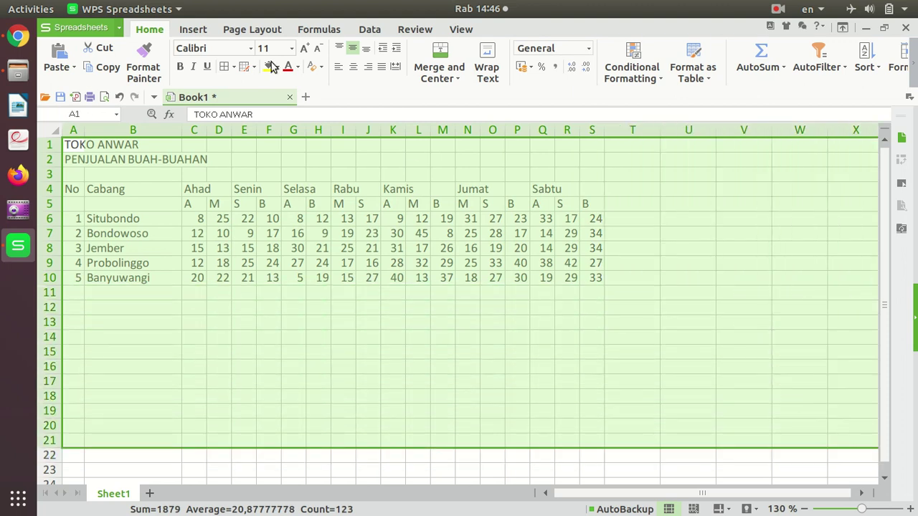
click(250, 48)
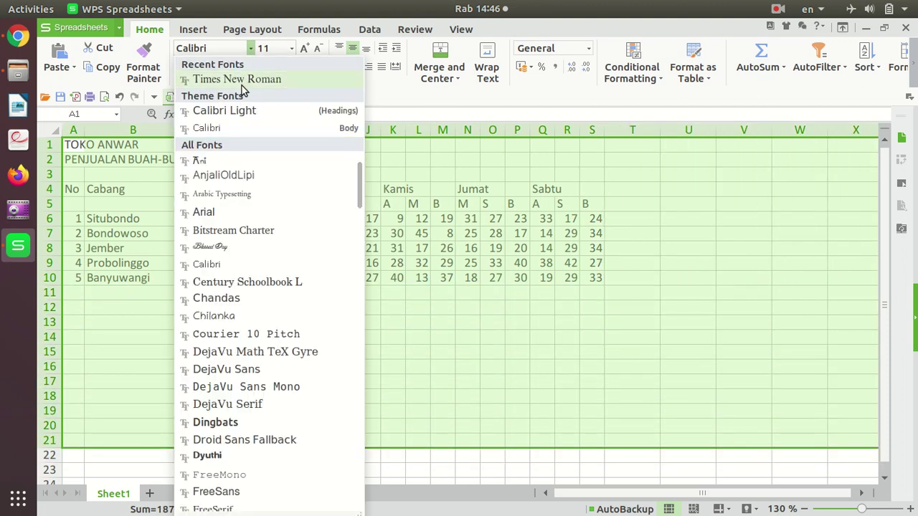
click(243, 80)
click(304, 48)
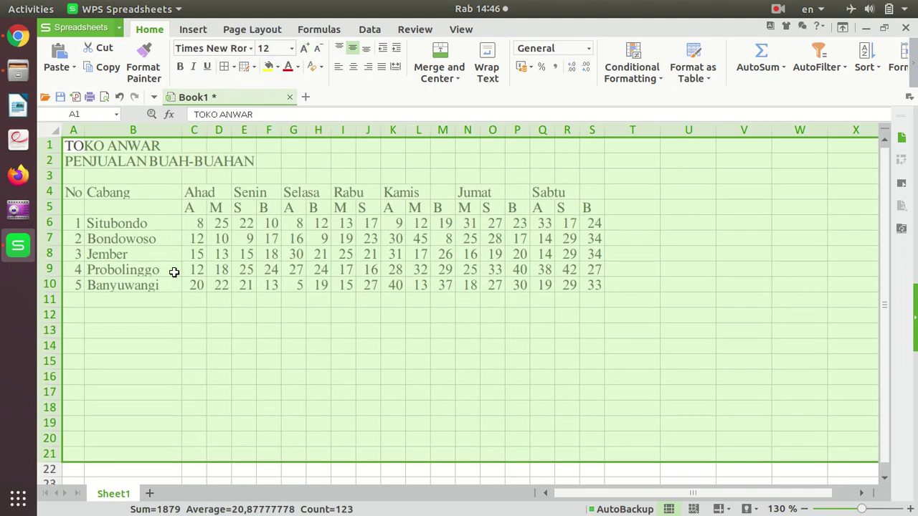
click(126, 239)
Merge and center the No header over A4:A5 and copy its format to the Cabang header in B4:B5.
drag(74, 192, 74, 208)
click(450, 51)
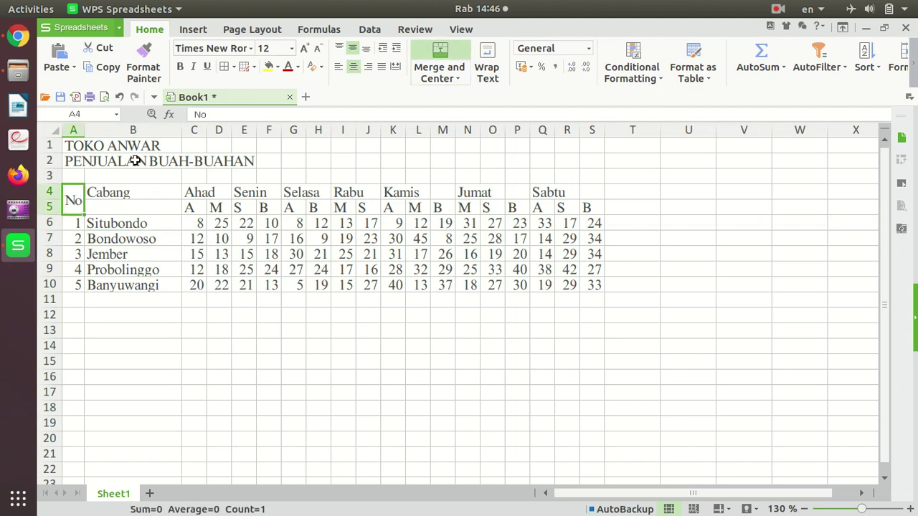
click(144, 61)
mouse_move(162, 195)
mouse_down()
mouse_move(164, 208)
mouse_move(226, 190)
mouse_up()
Merge and center Ahad across C4:D4 and copy its format to the Senin, Selasa and Rabu headers in E4:J4.
click(440, 56)
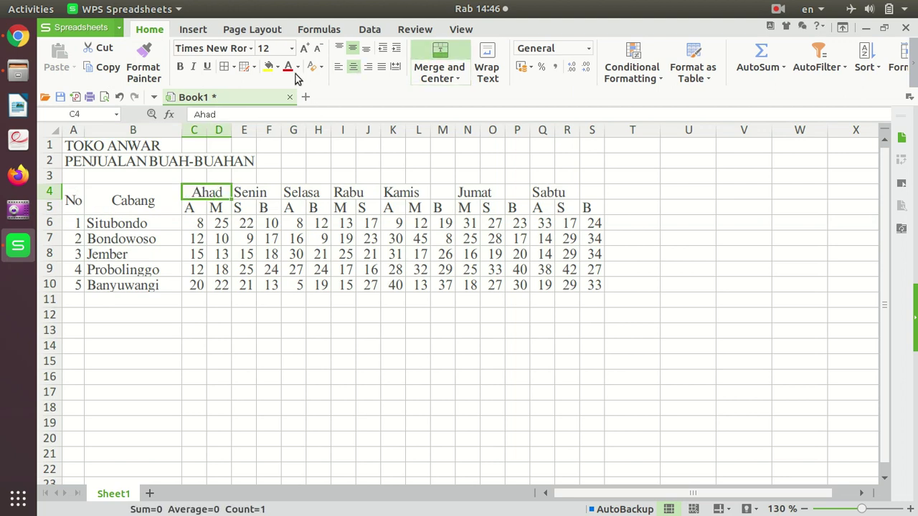
click(241, 191)
click(218, 192)
click(146, 65)
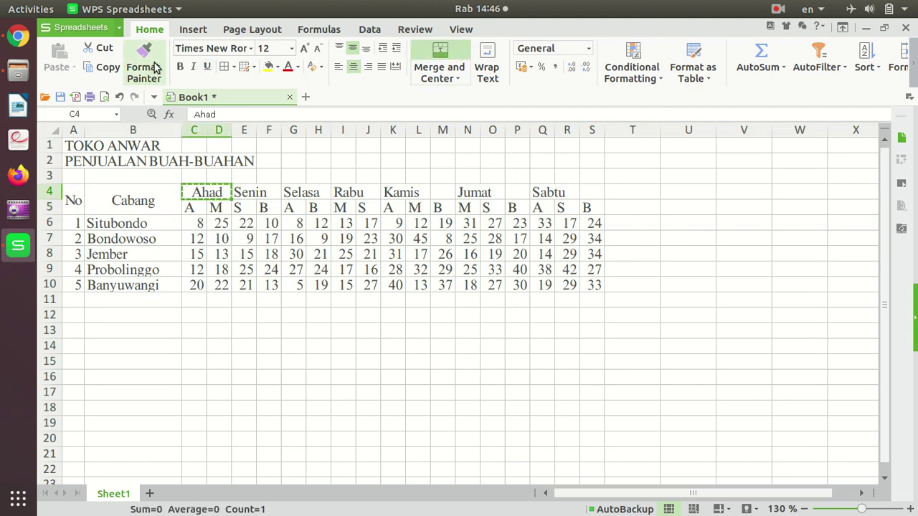
mouse_move(262, 199)
mouse_down()
mouse_move(283, 191)
mouse_move(416, 192)
mouse_up()
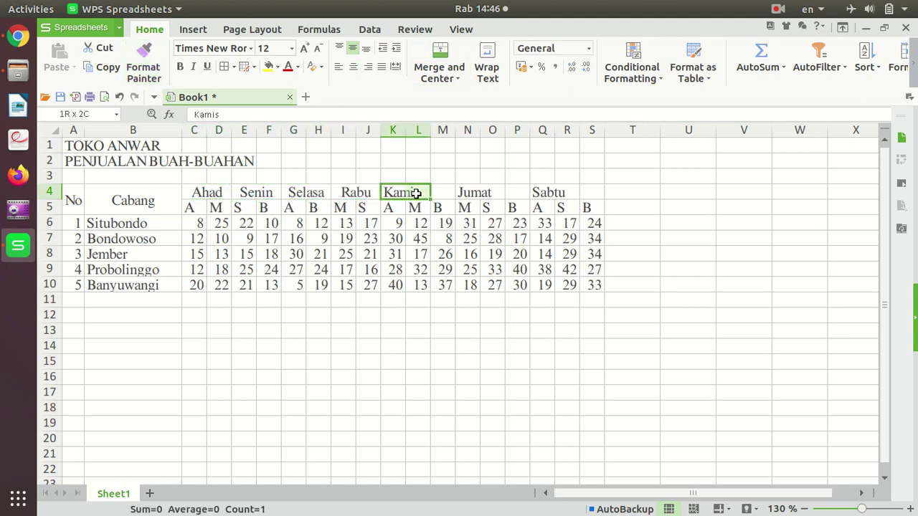
Merge and center the Kamis header across its three fruit columns, K4:M4.
click(443, 54)
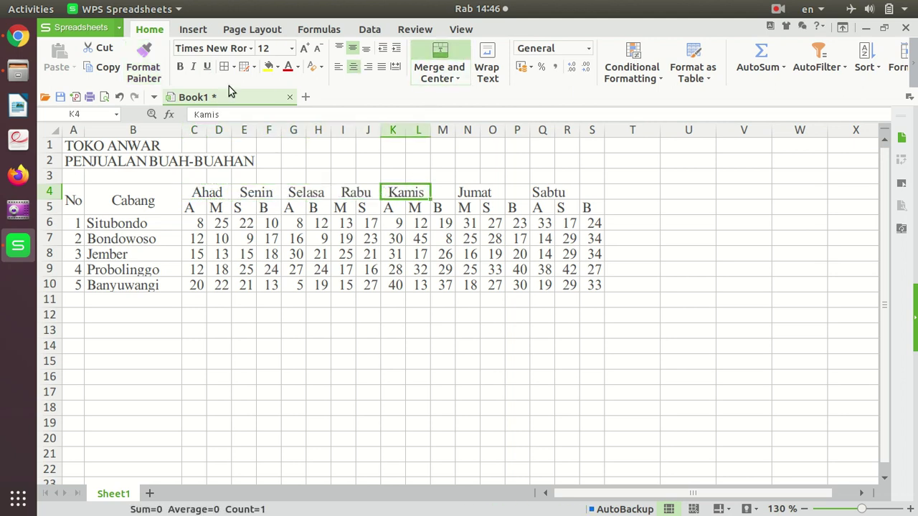
click(444, 195)
drag(408, 195, 448, 193)
click(439, 52)
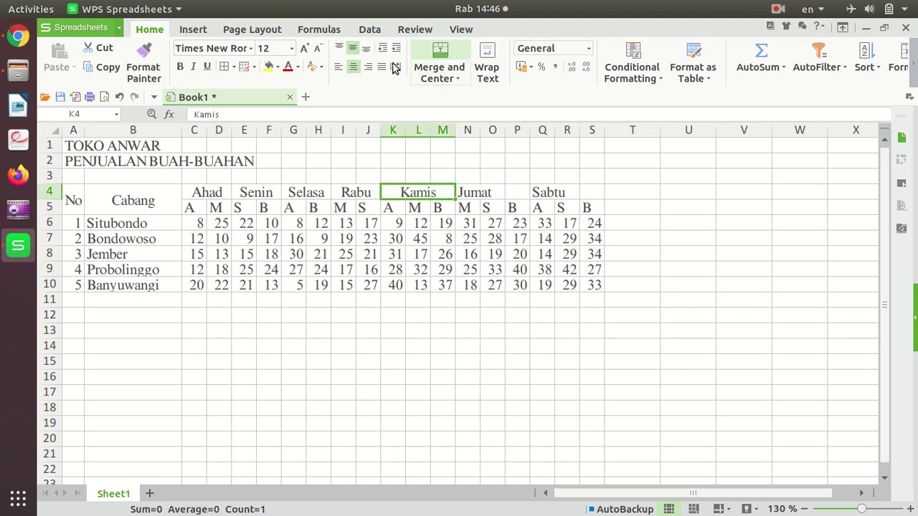
Copy the merged, centered format of the Kamis header to the Jumat and Sabtu headers in N4:S4.
click(145, 61)
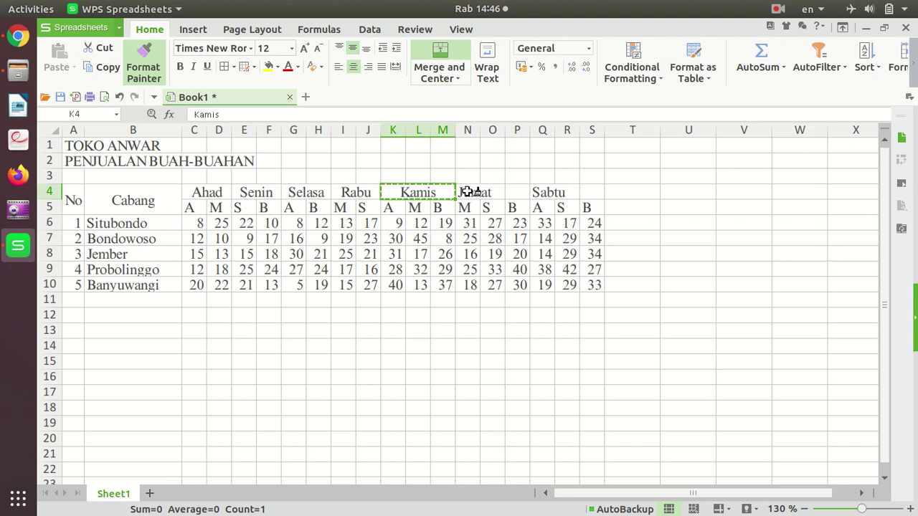
drag(468, 191, 592, 190)
click(607, 330)
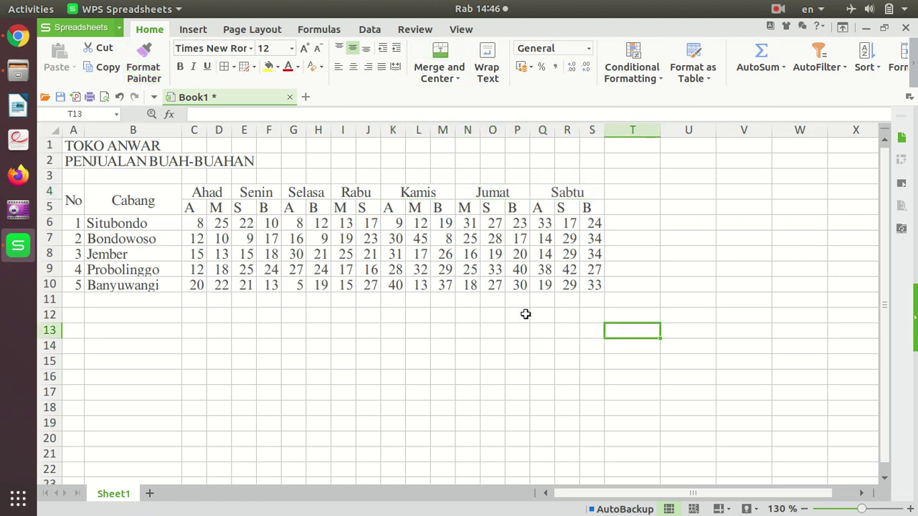
Set up outline and inside borders for the sales table, A4:S10, in the cell formatting.
drag(73, 201, 577, 292)
key(ctrl+1)
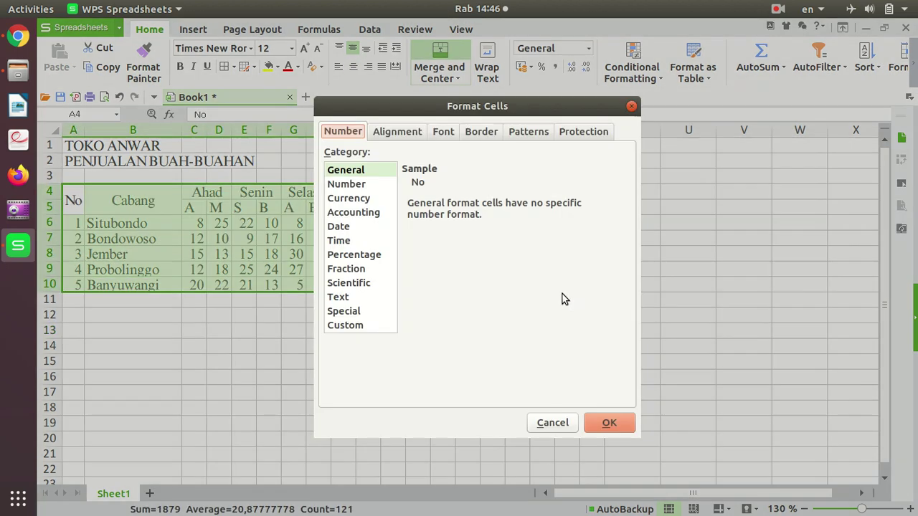
click(482, 131)
click(492, 175)
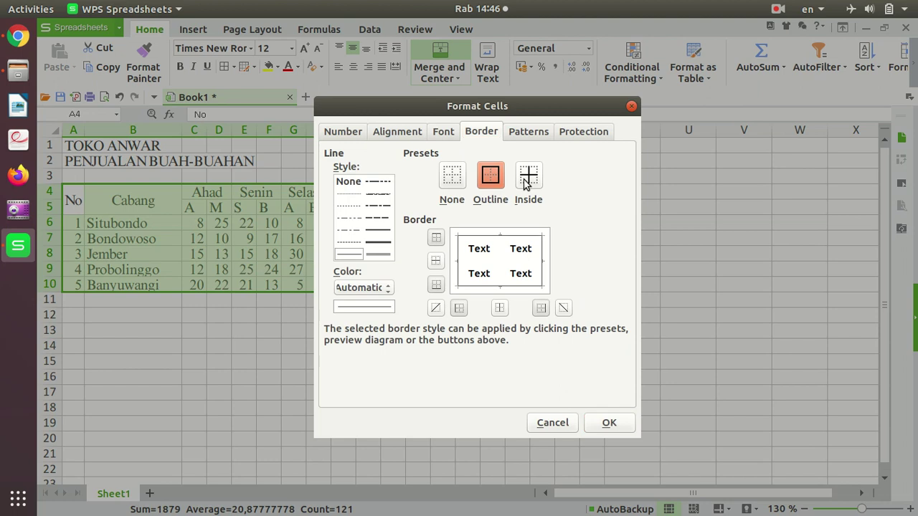
click(529, 176)
Change the table's border color to black from the standard colors and apply it to the outline and inside borders.
click(371, 290)
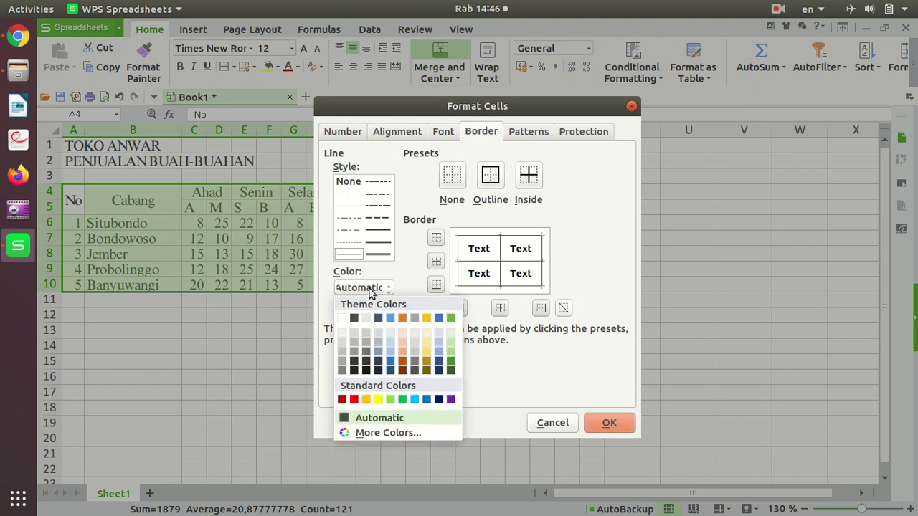
click(379, 434)
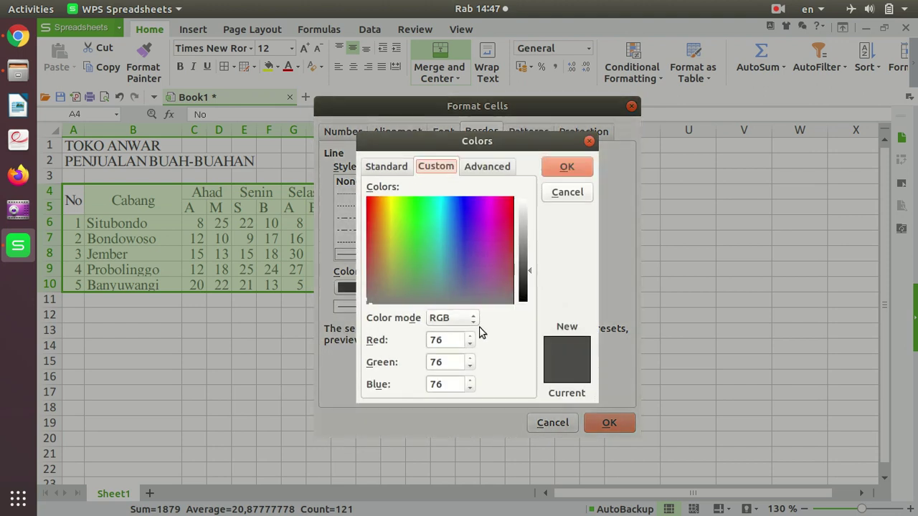
click(389, 166)
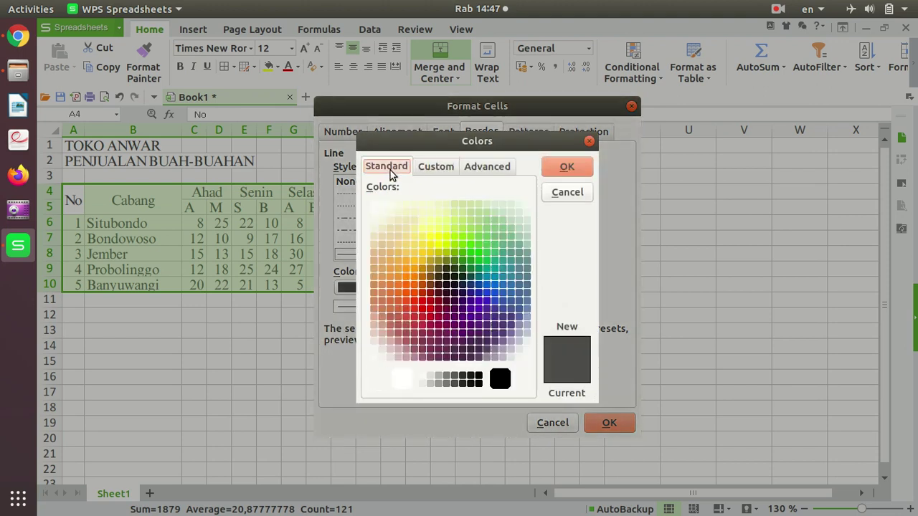
click(500, 378)
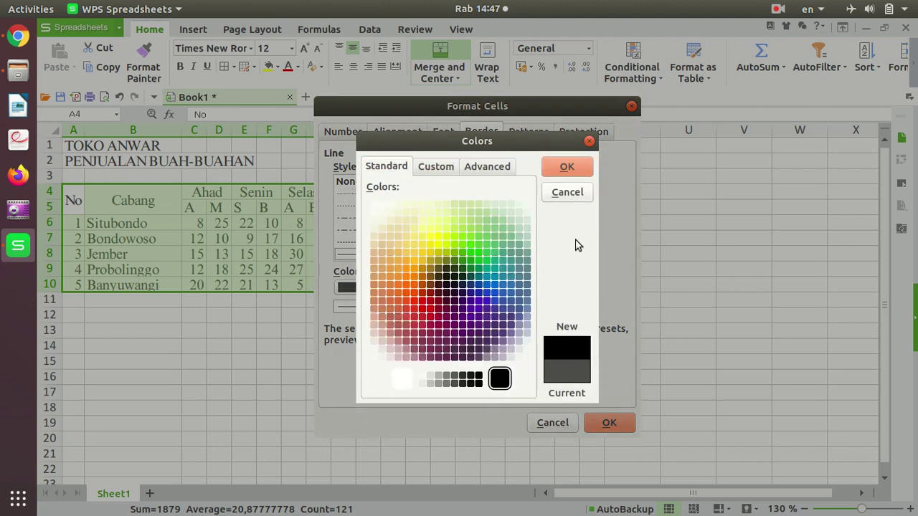
click(568, 167)
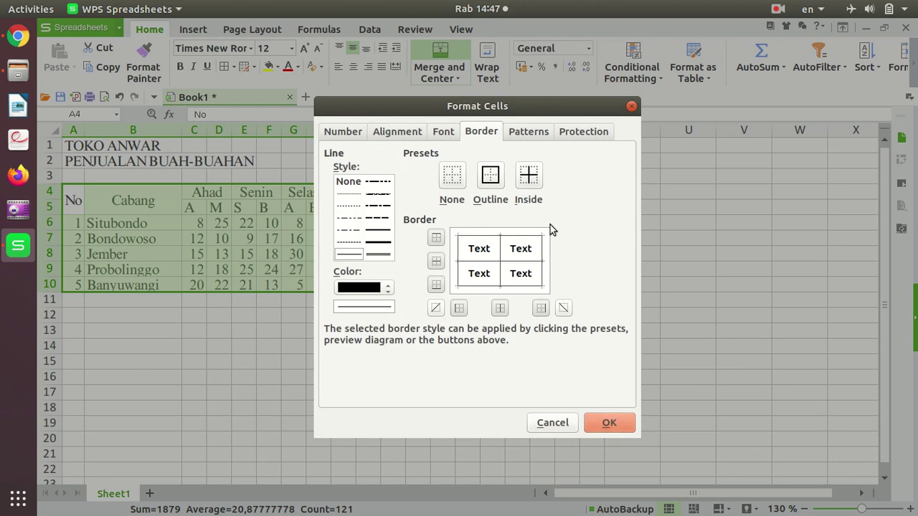
click(491, 175)
click(529, 175)
click(609, 422)
click(349, 347)
Set the font color of the titles and the whole table, A1:S10, to black.
drag(74, 143, 579, 287)
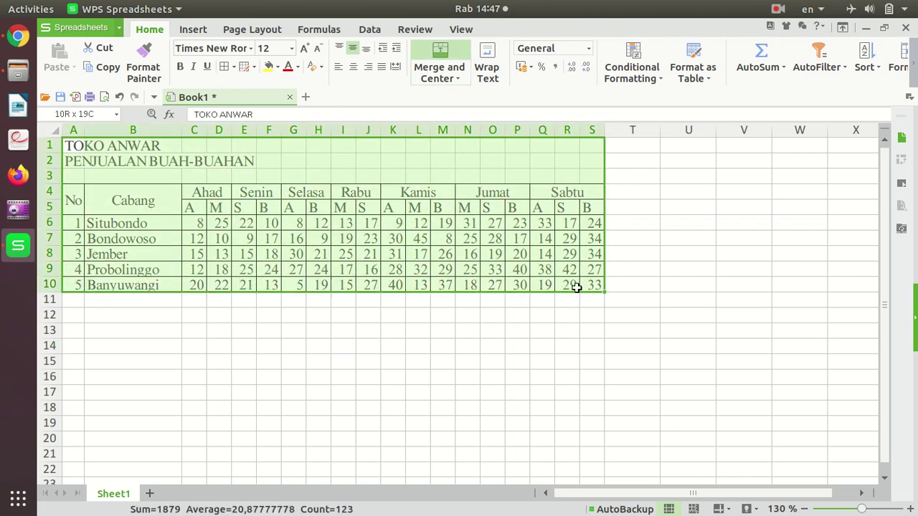
click(298, 68)
click(289, 221)
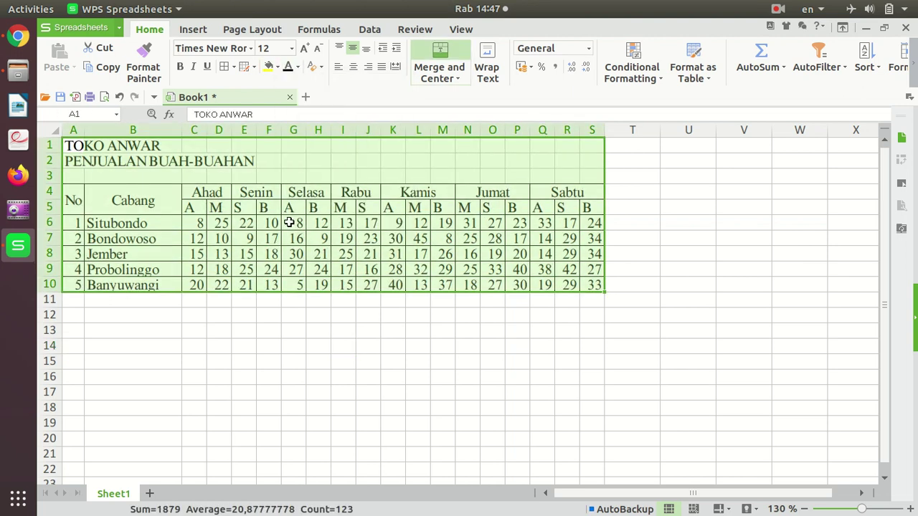
click(379, 326)
Center the sales figures in C6:S10 and the fruit letter headers in C5:S5 horizontally.
click(198, 224)
drag(198, 224, 594, 287)
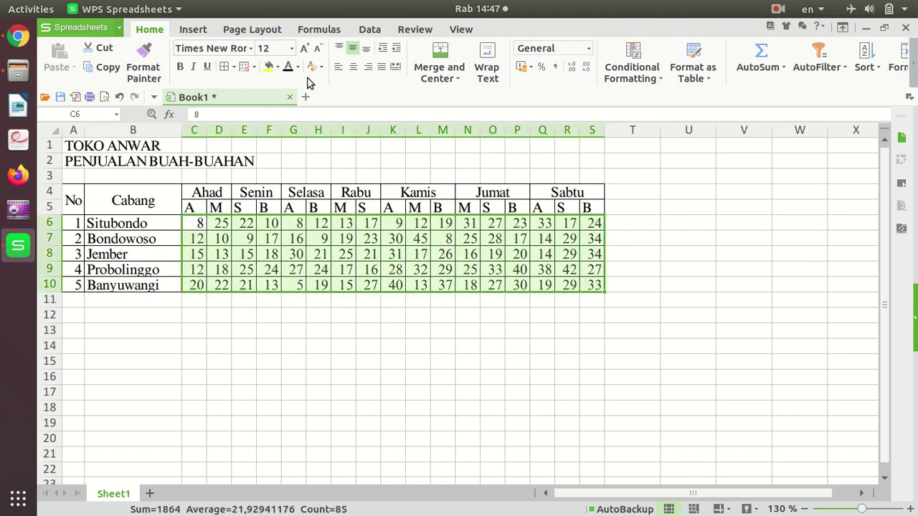
click(353, 67)
drag(194, 207, 588, 208)
click(353, 67)
click(376, 361)
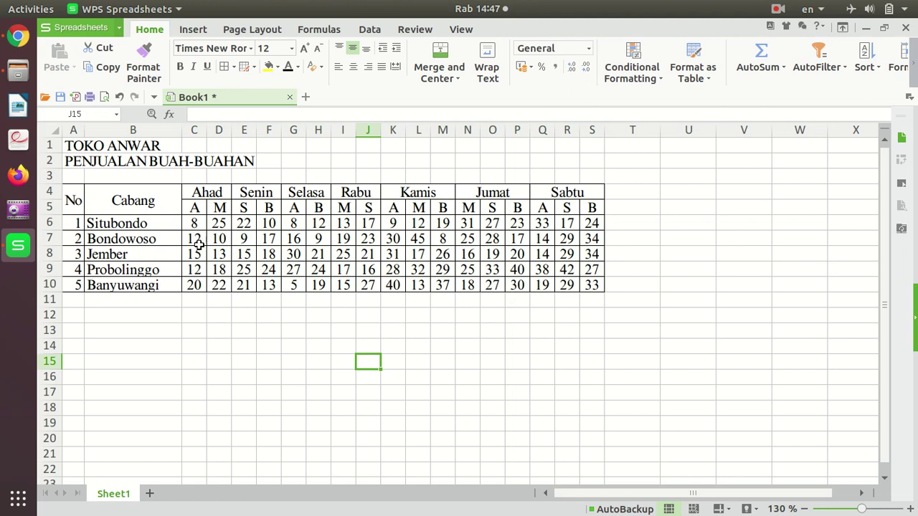
Narrow the Cabang column, column B, slightly.
drag(184, 131, 170, 132)
key(Up)
key(Left)
key(Left)
key(Left)
key(Left)
Merge and center the TOKO ANWAR title across A1:W1 and the PENJUALAN BUAH-BUAHAN title across A2:W2.
drag(79, 146, 775, 144)
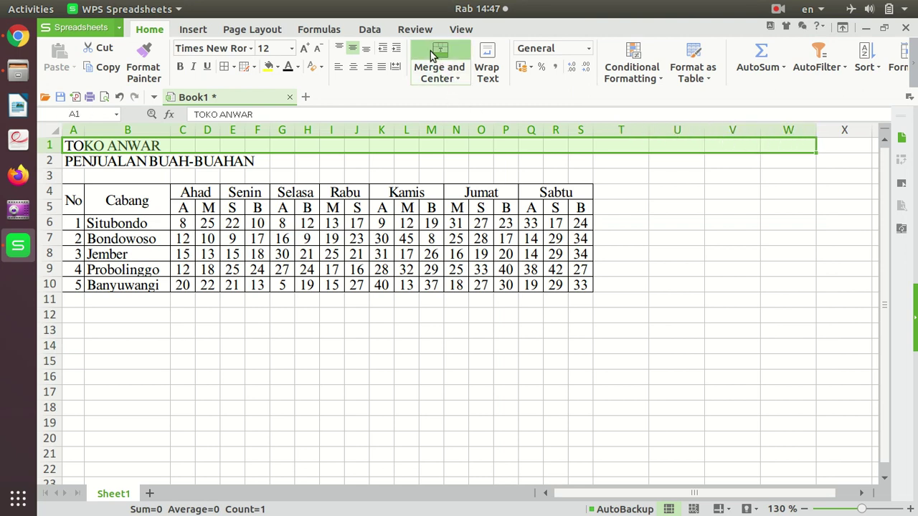
click(440, 61)
drag(79, 162, 767, 166)
click(443, 56)
click(545, 377)
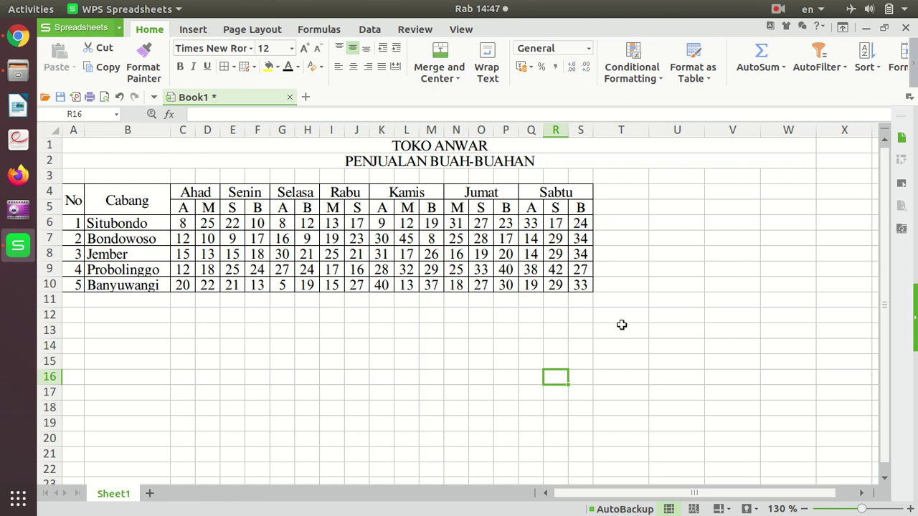
Merge and center the empty header cells T4:W4 beside the Sabtu columns.
drag(614, 193, 773, 193)
click(441, 51)
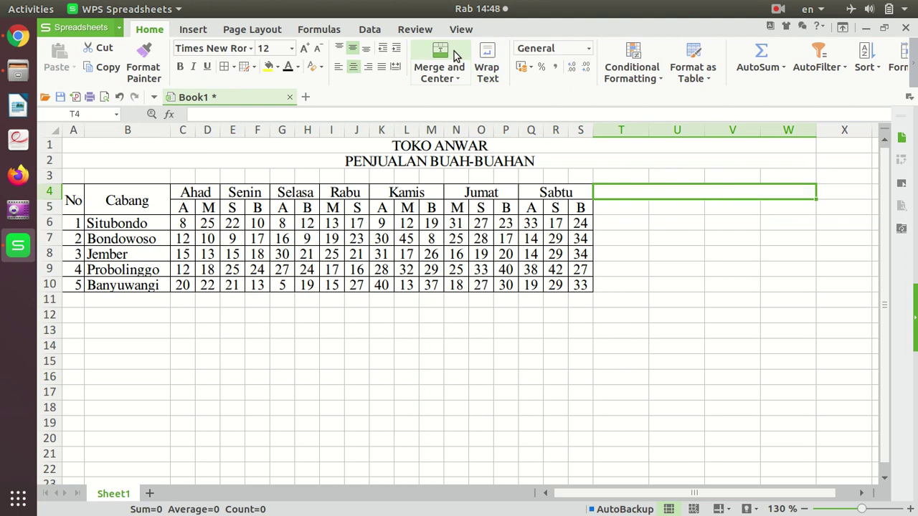
click(713, 281)
click(693, 196)
click(765, 265)
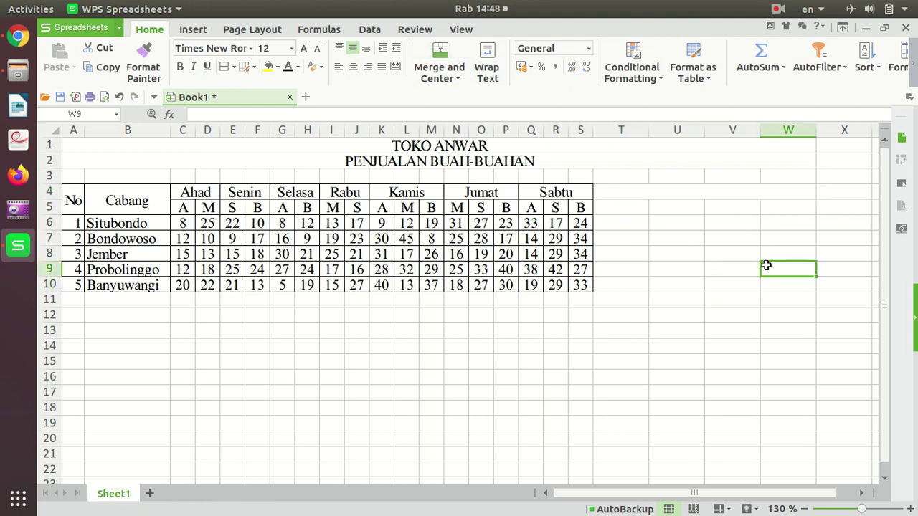
Unmerge the TOKO ANWAR title and merge and center it again across A1:X1.
drag(712, 147, 832, 147)
click(441, 52)
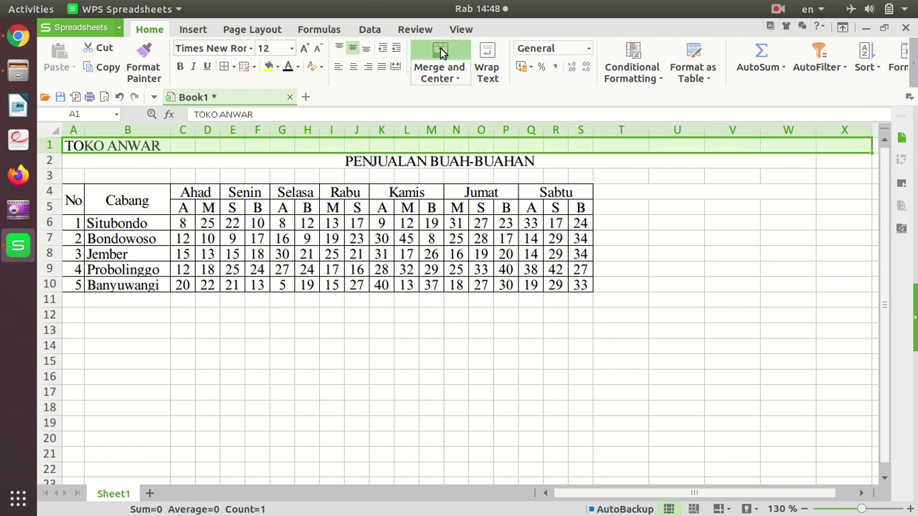
click(442, 51)
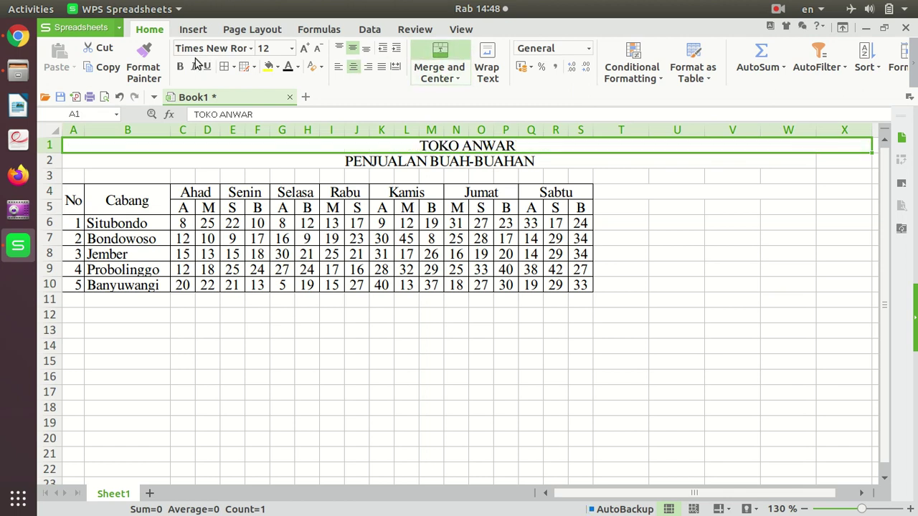
Try to copy the TOKO ANWAR title's merged format to the PENJUALAN BUAH-BUAHAN title in A2.
click(143, 65)
click(418, 162)
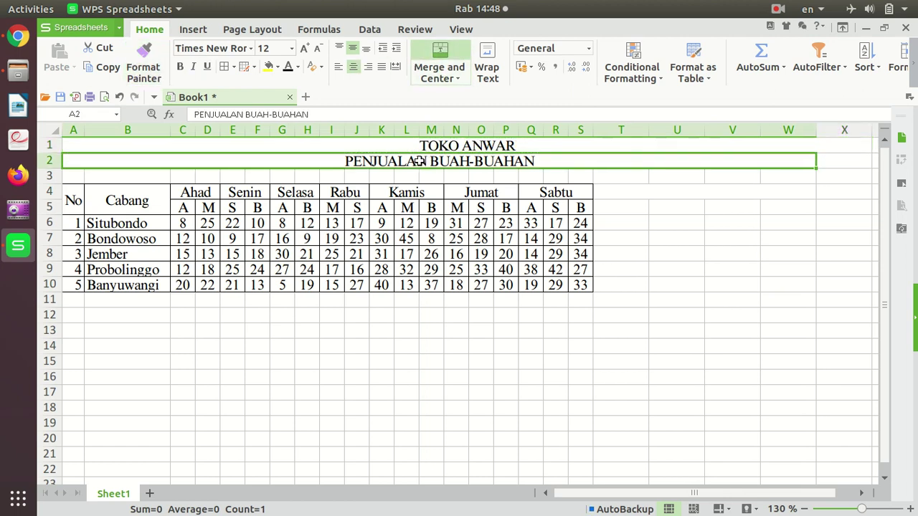
click(733, 188)
Unmerge the PENJUALAN BUAH-BUAHAN title and merge and center it again across A2:X2.
drag(748, 165, 834, 155)
click(439, 54)
click(439, 54)
click(614, 281)
Merge and center X4:X5 and enter the header Total in it.
drag(637, 193, 837, 205)
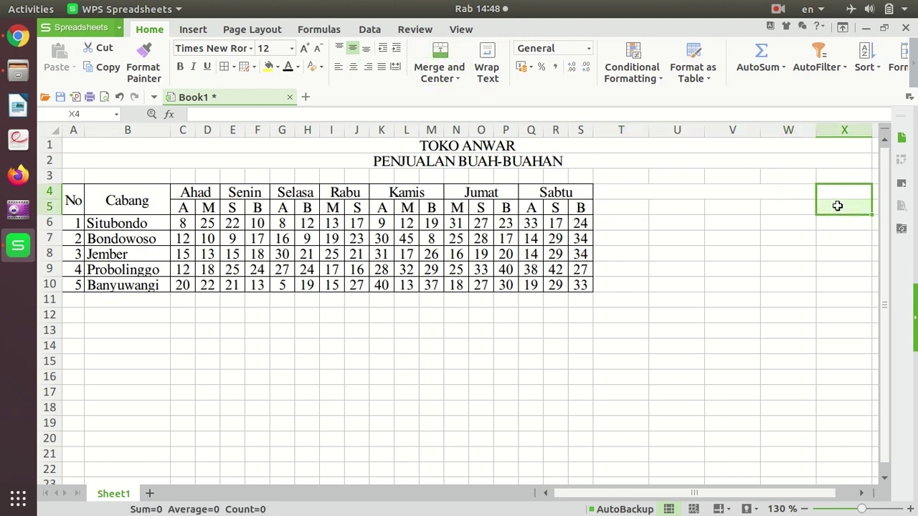
click(442, 59)
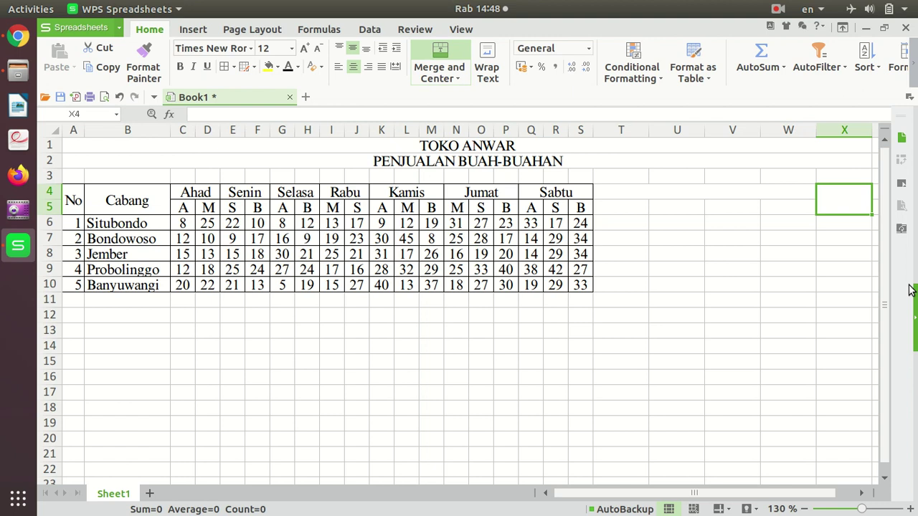
text(Total)
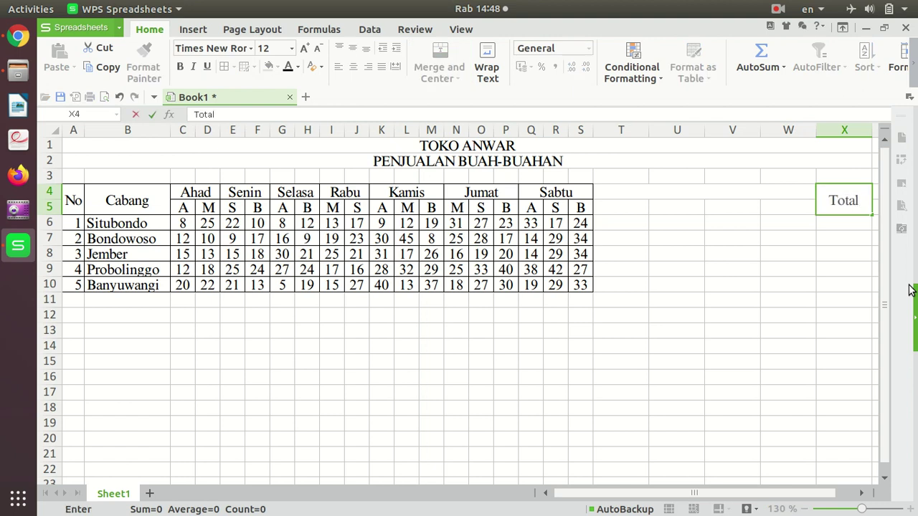
key(Return)
drag(622, 192, 881, 285)
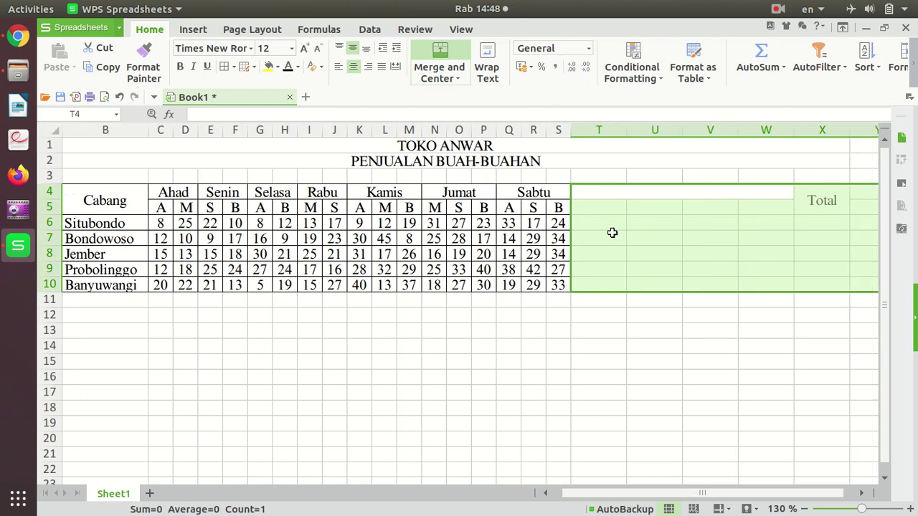
scroll(612, 230, right, 1)
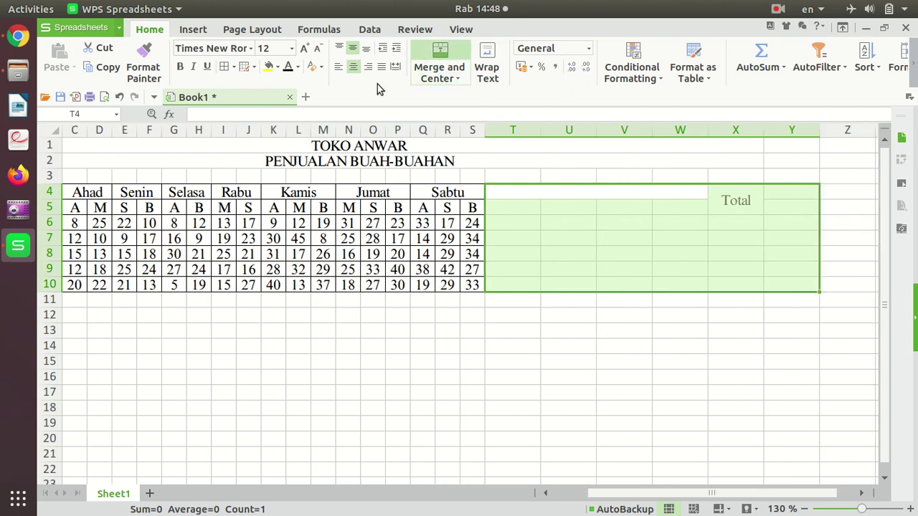
click(646, 330)
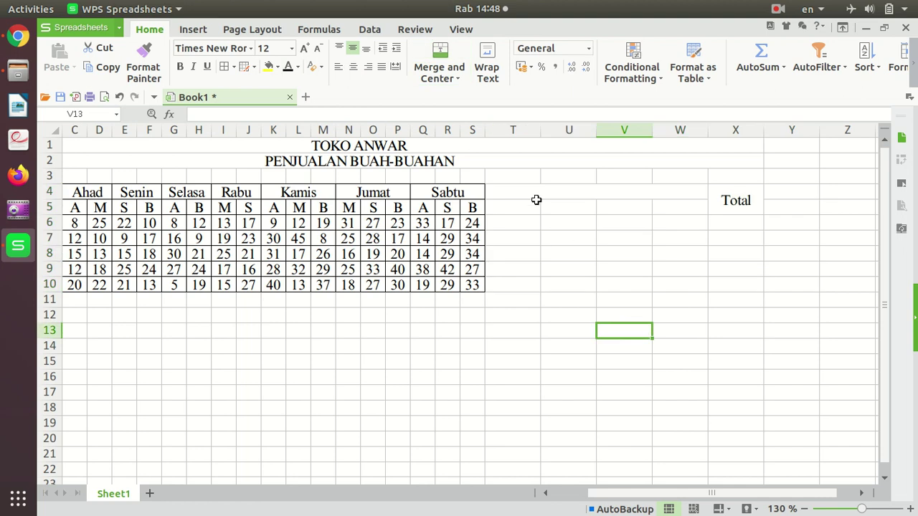
Apply black outline and inside borders to the new summary columns, T4:X10.
drag(519, 190, 743, 284)
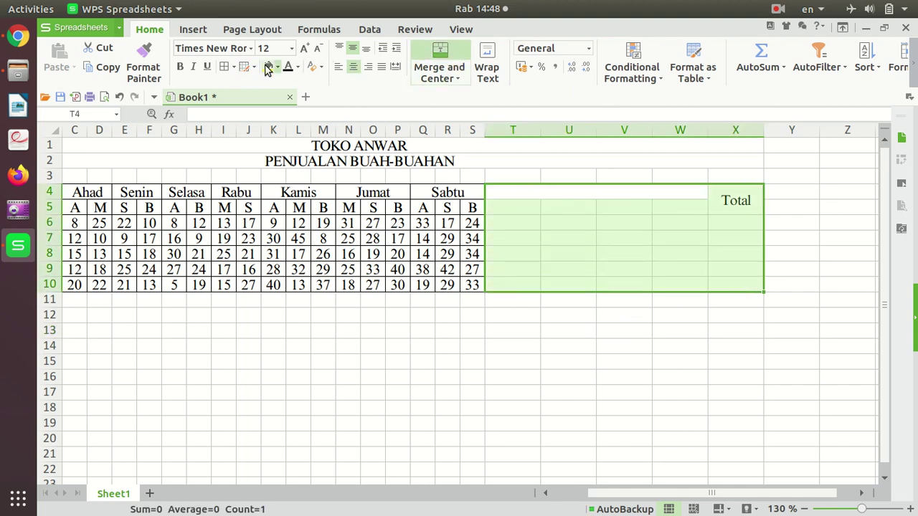
click(234, 66)
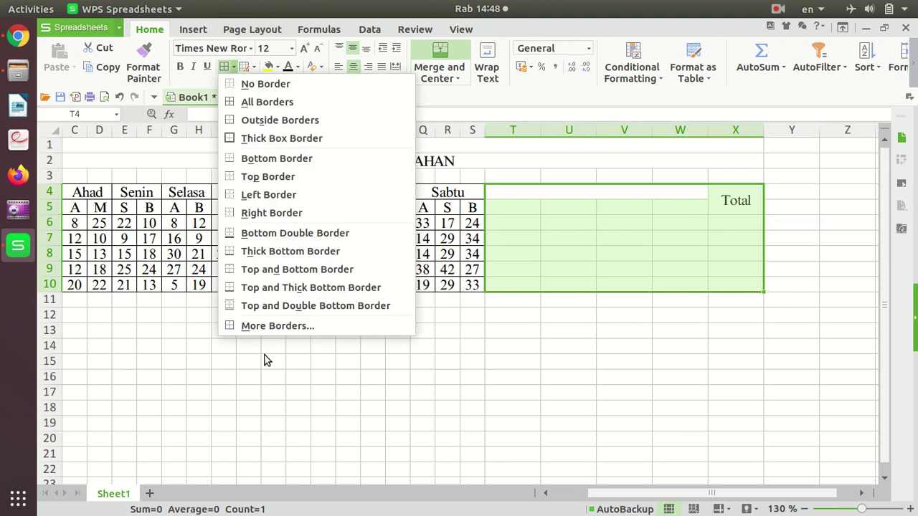
click(277, 328)
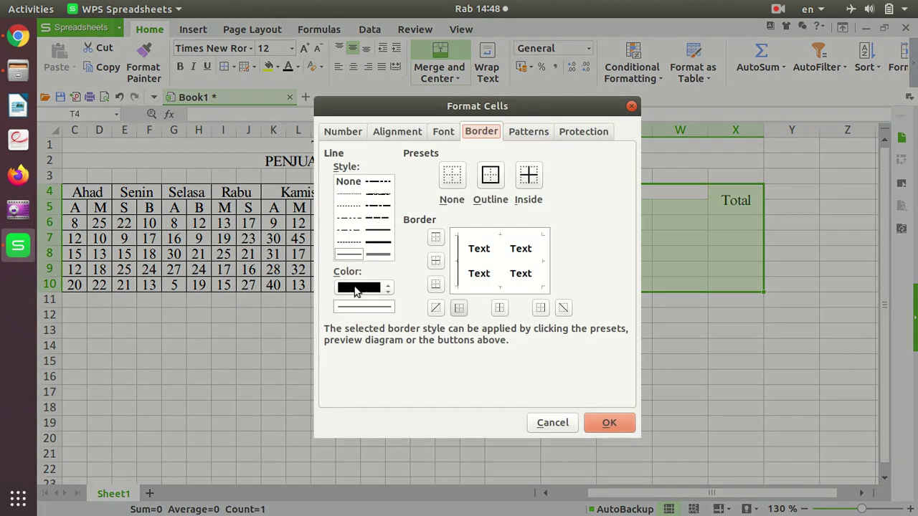
click(491, 175)
click(529, 176)
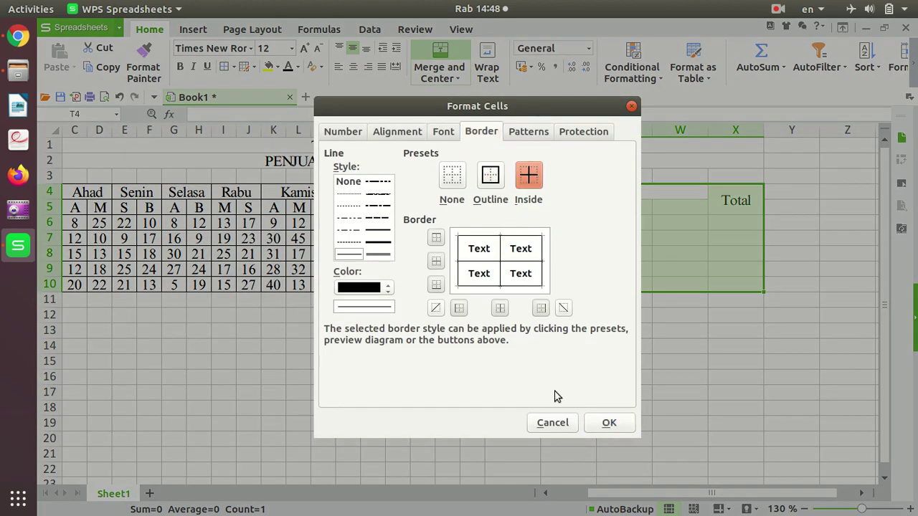
click(610, 423)
click(660, 408)
Enter the header Jumlah in the merged cell T4:W4.
click(601, 196)
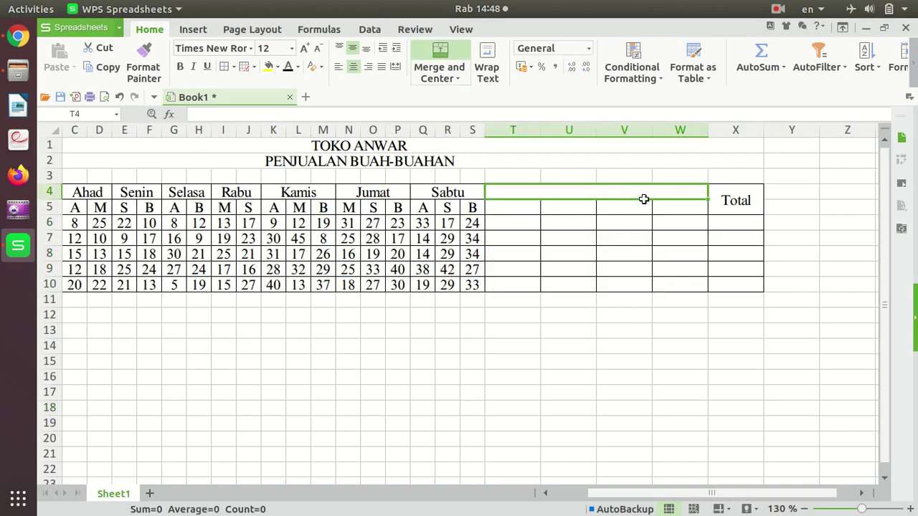
text(Juma)
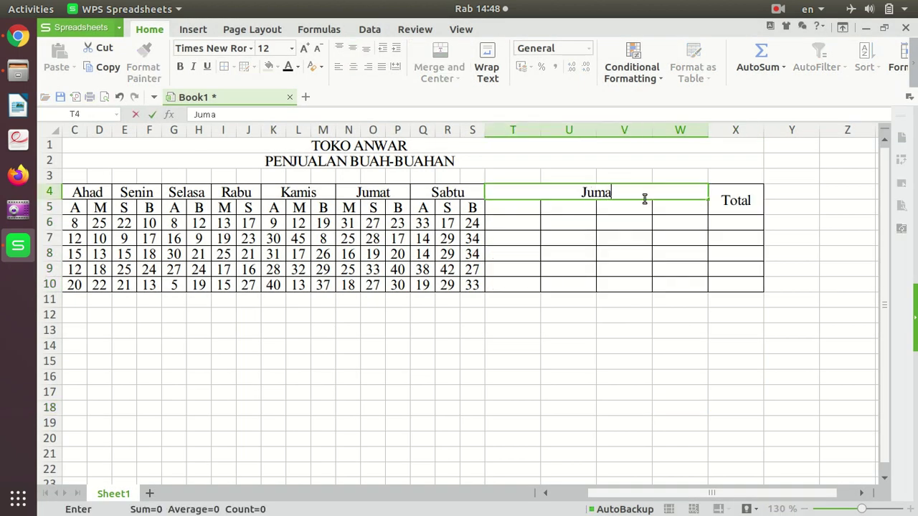
key(BackSpace)
text(lah)
key(Return)
Enter the fruit headers Alpukat in T5 and Manggis in U5 under Jumlah.
text(An)
key(BackSpace)
text(lpukat)
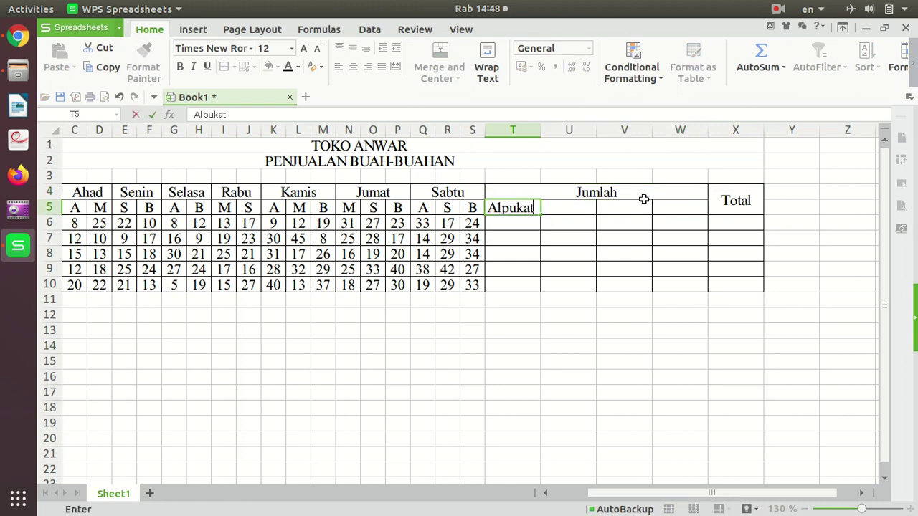
key(Tab)
text(B)
key(BackSpace)
text(Manggis)
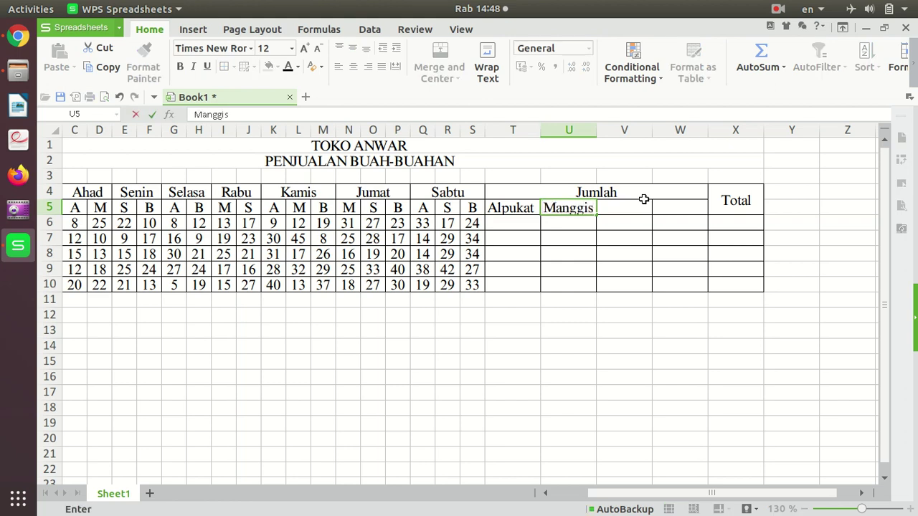
key(Tab)
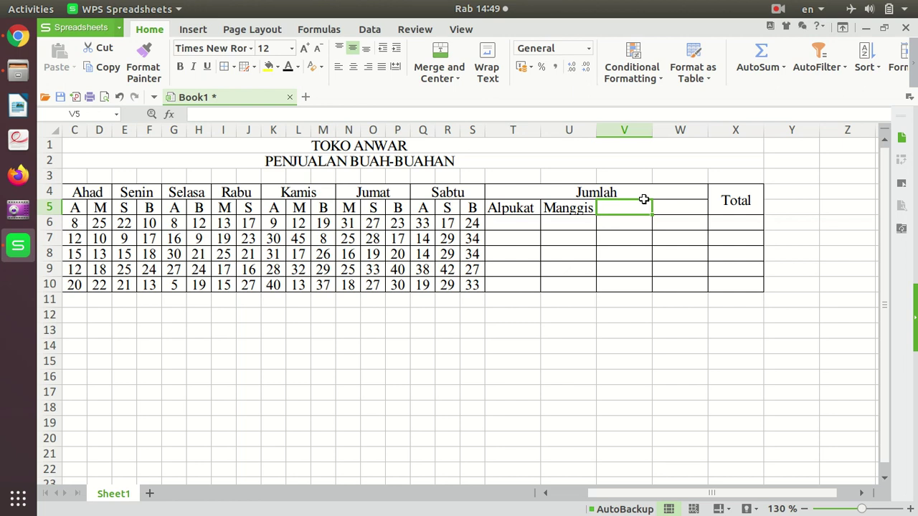
Enter the fruit headers Salak in V5 and Belimbing in W5 under Jumlah.
text(Salak)
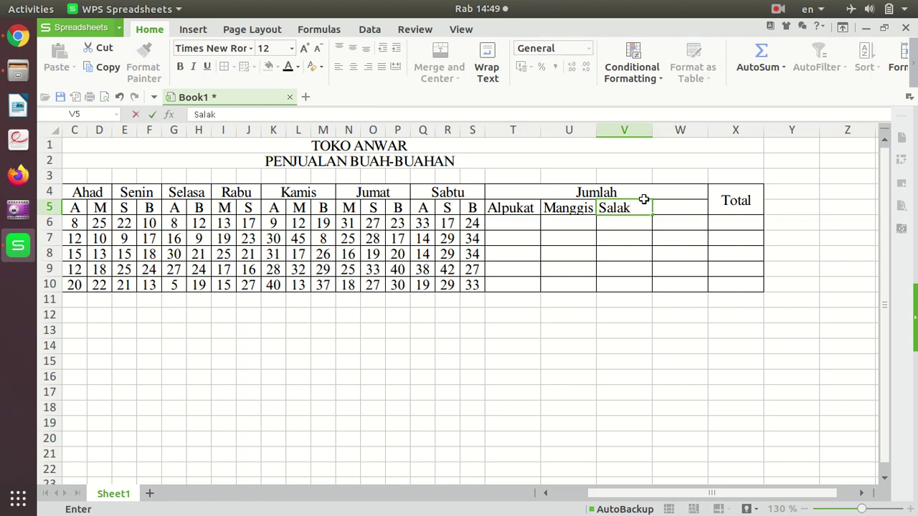
key(Tab)
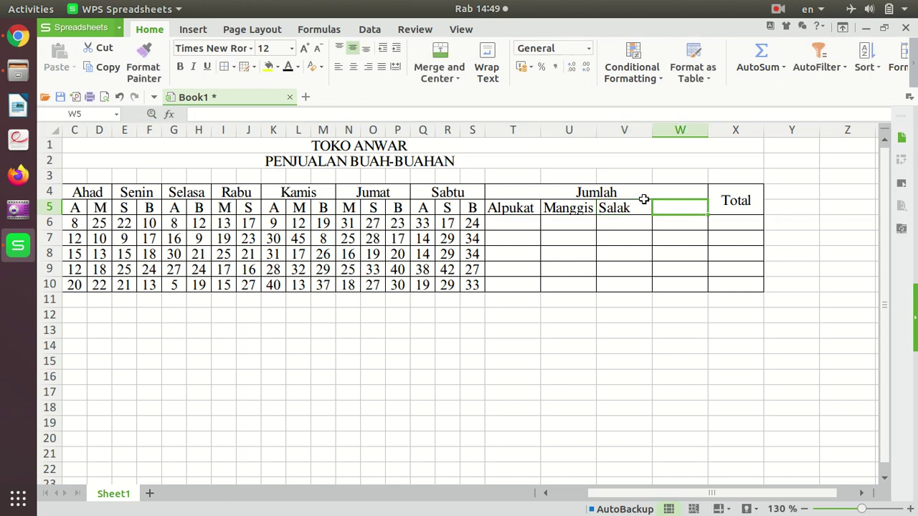
text(Belimbing)
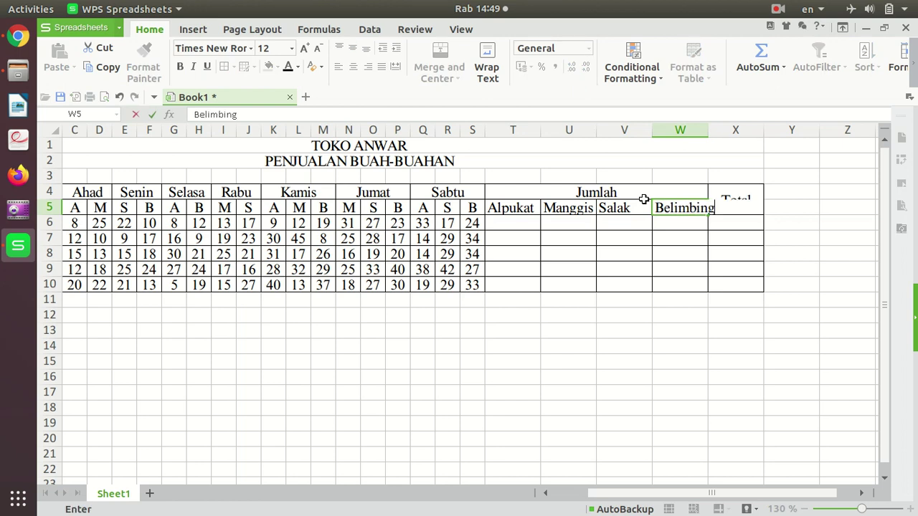
key(Return)
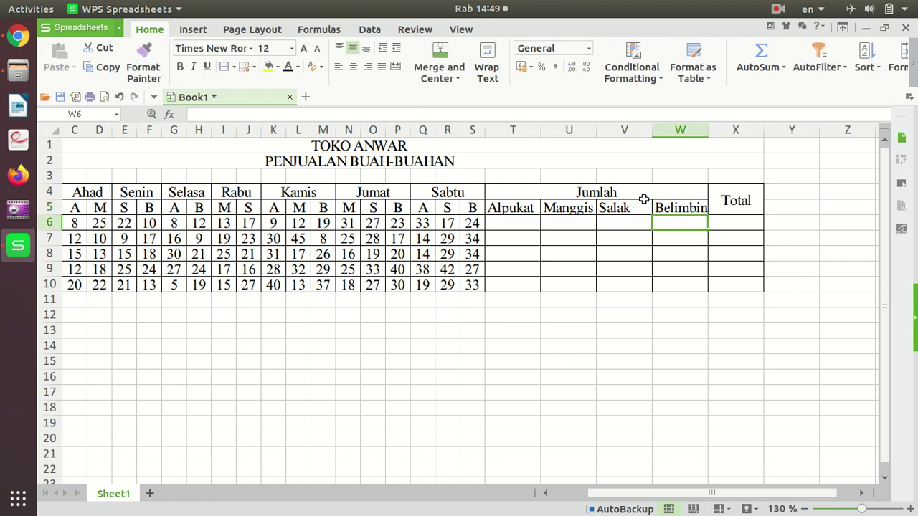
Narrow columns T and V and widen column W so each fits its fruit header.
drag(538, 129, 535, 130)
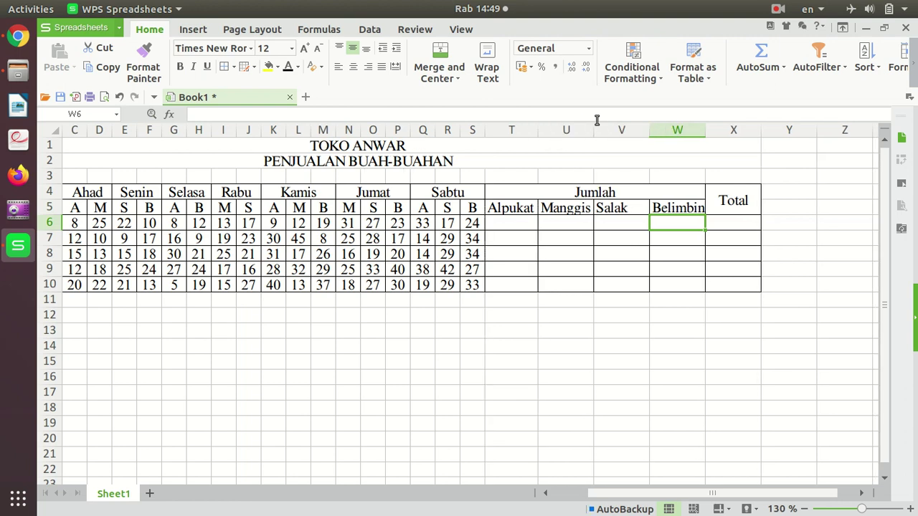
drag(649, 133, 631, 131)
drag(691, 127, 702, 130)
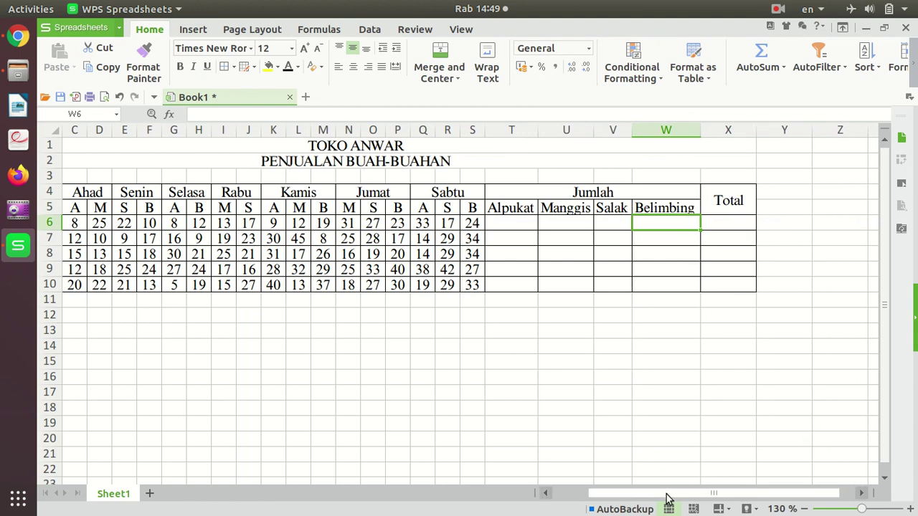
Center the fruit headers in T5:W5 horizontally.
drag(667, 493, 605, 492)
click(582, 452)
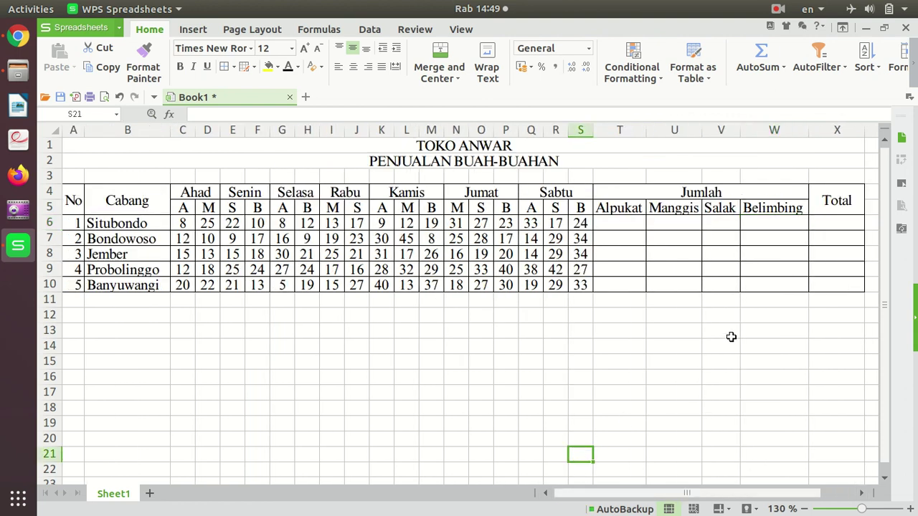
drag(619, 208, 775, 210)
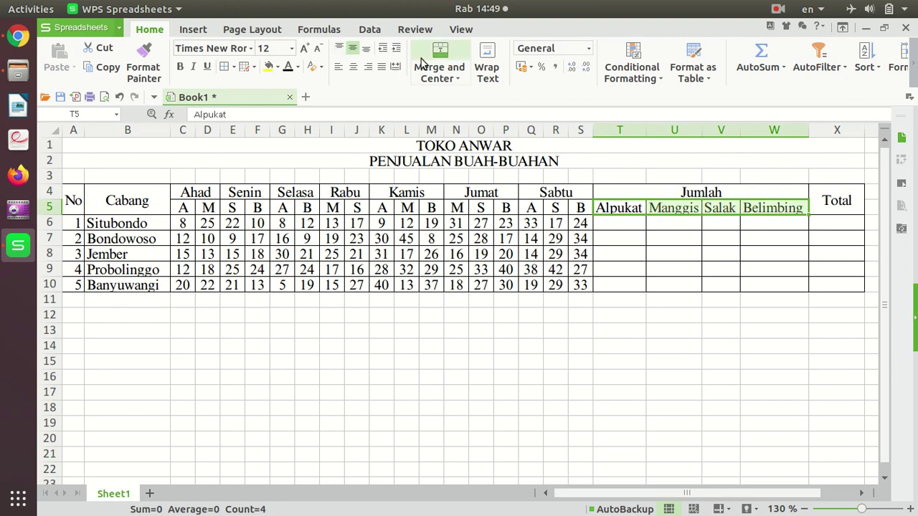
click(352, 67)
click(742, 356)
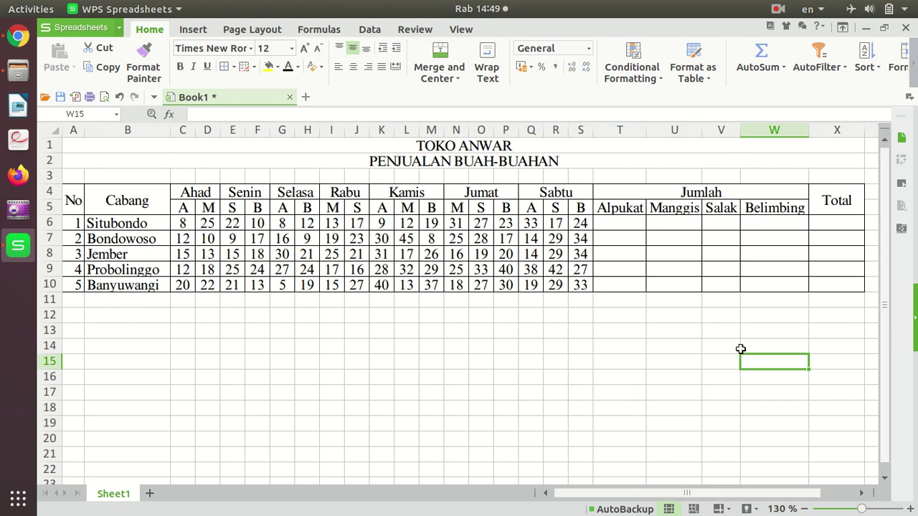
Enter the formula =SUM(C6:S6) in X6 to total Situbondo's sales.
click(853, 228)
text(=)
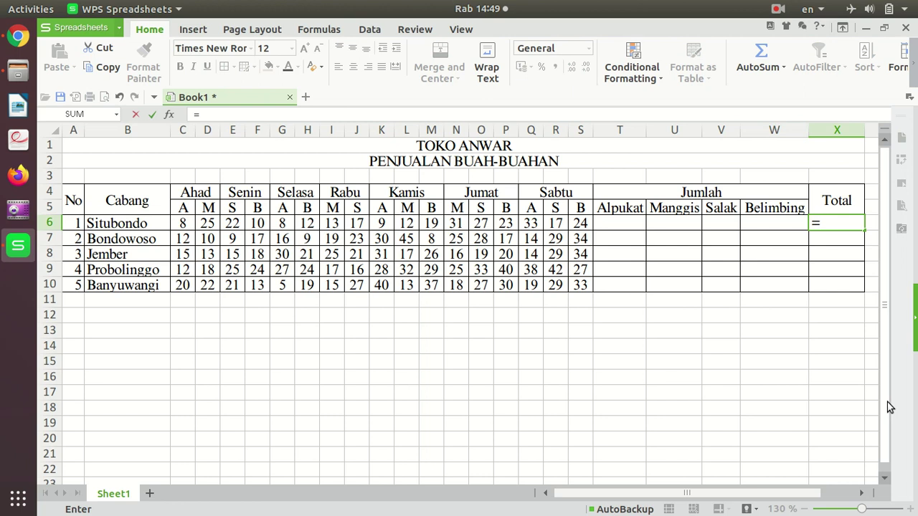
text(sum()
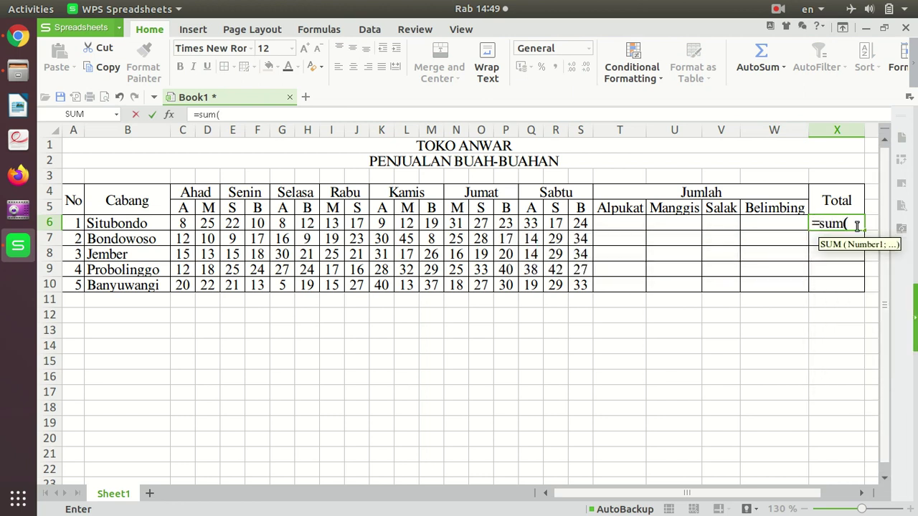
drag(183, 224, 581, 224)
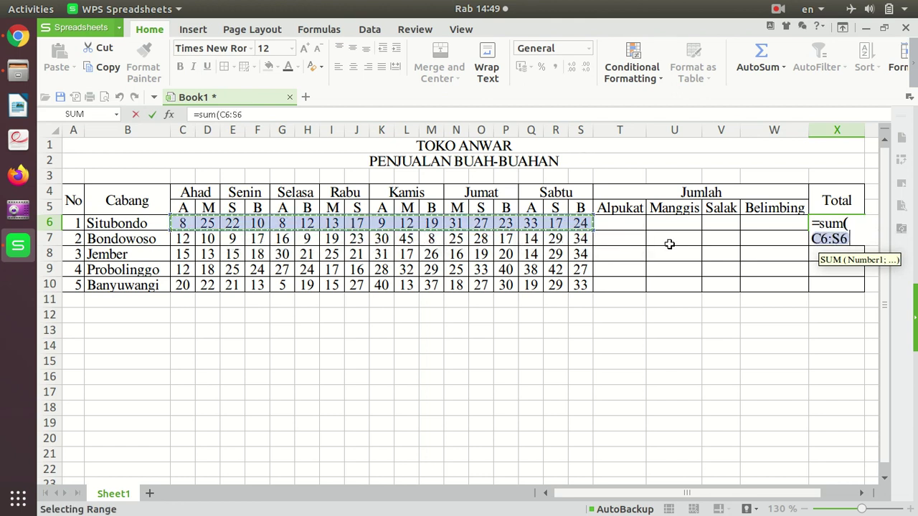
key(Return)
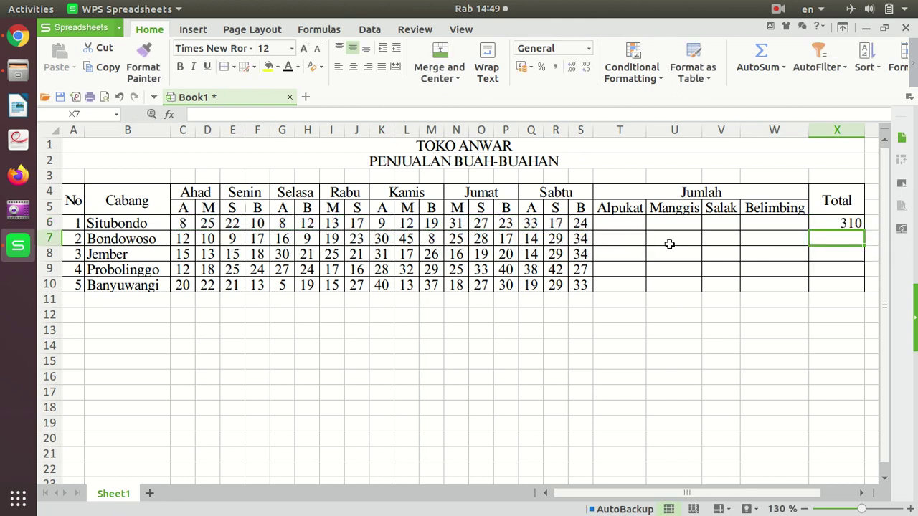
Fill the Total formula from X6 down to X10 and center the results horizontally.
key(Up)
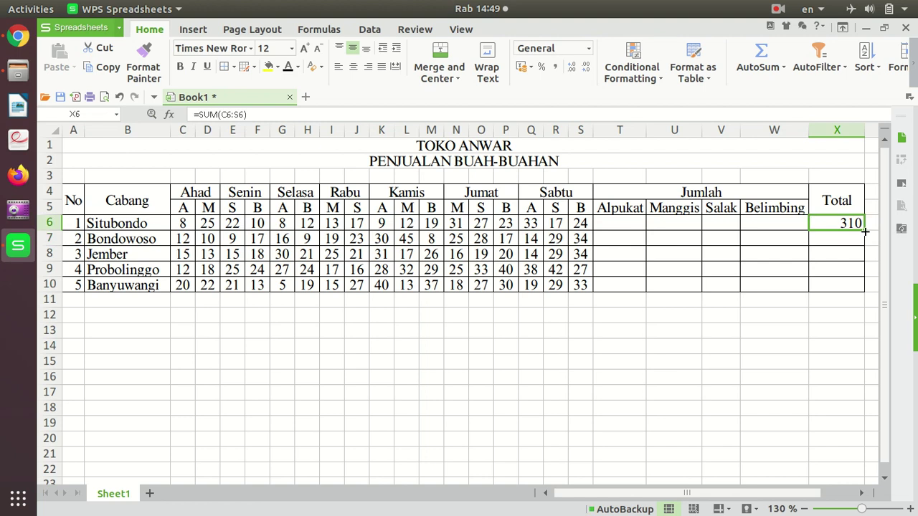
drag(864, 231, 864, 289)
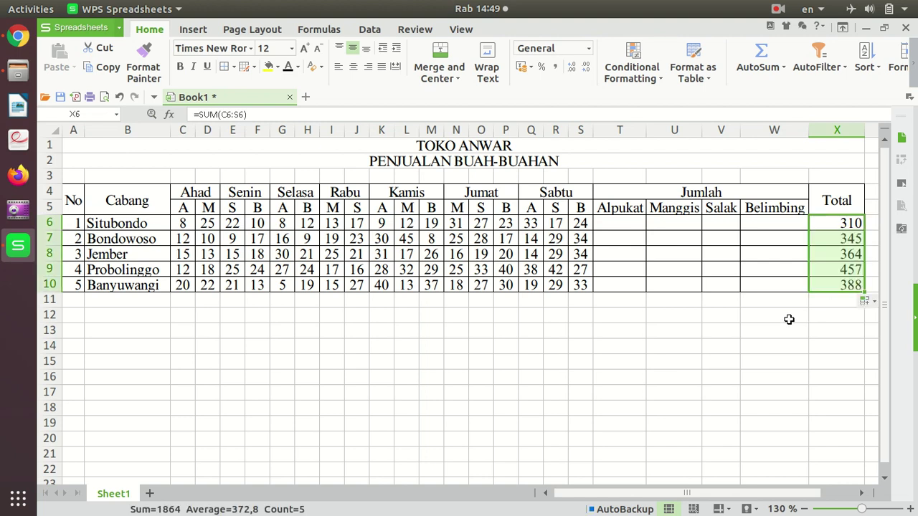
click(353, 66)
click(869, 363)
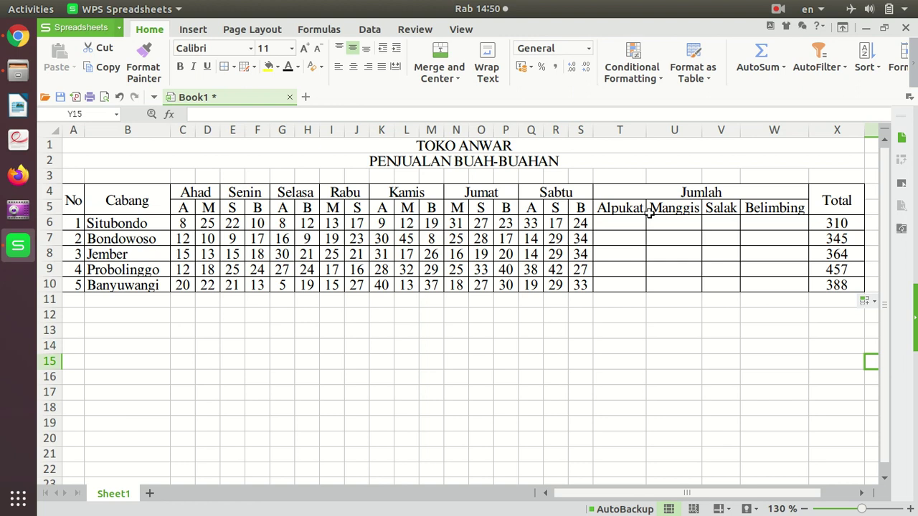
Center the row numbers in A6:A10 horizontally.
drag(78, 224, 77, 285)
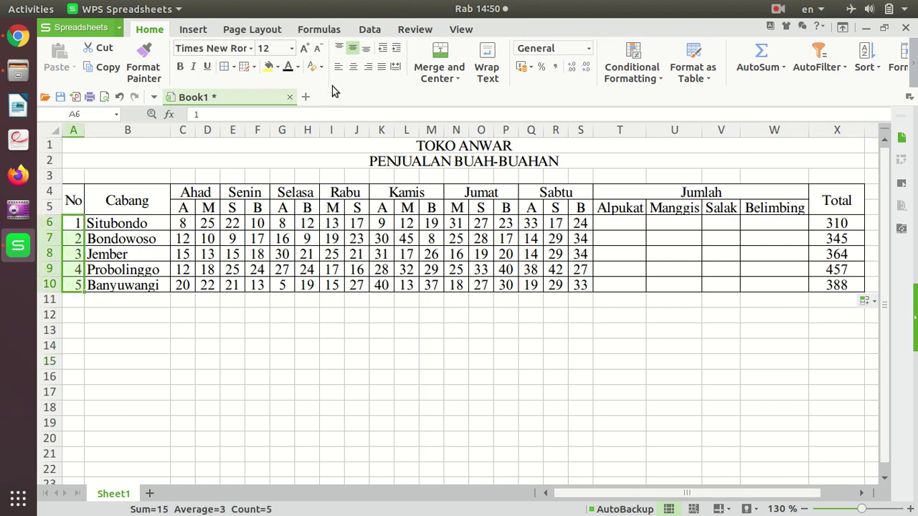
click(354, 66)
click(638, 361)
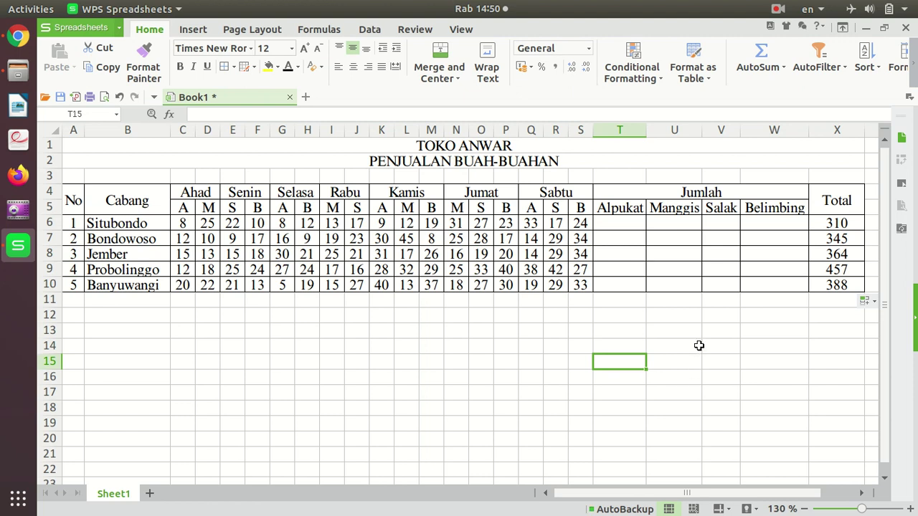
click(633, 224)
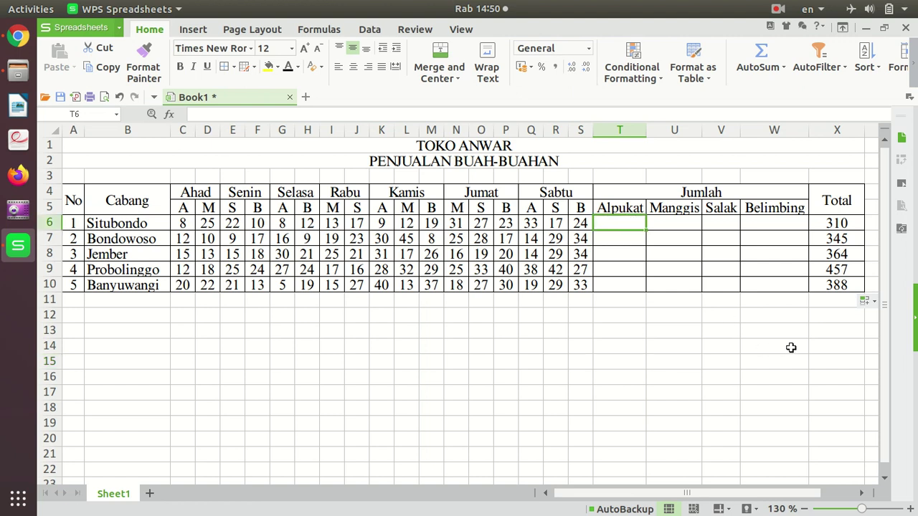
text(=sumifs)
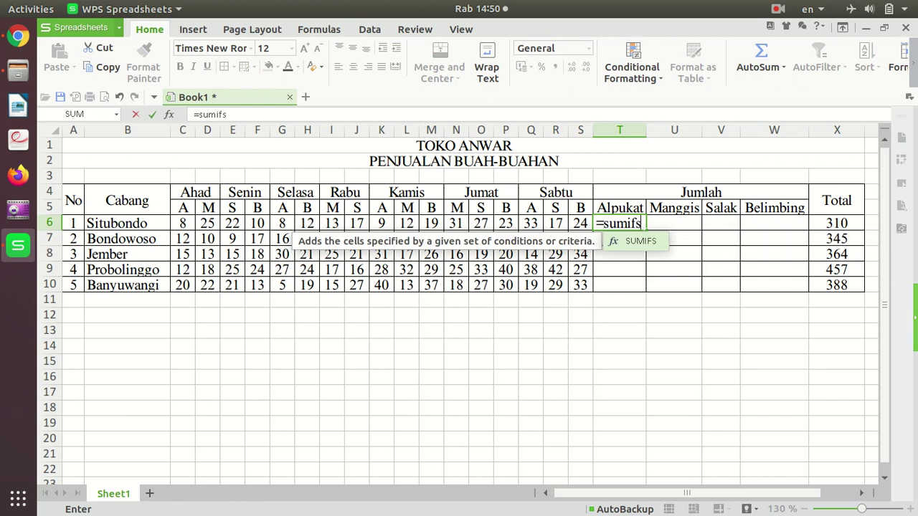
key(Escape)
key(Escape)
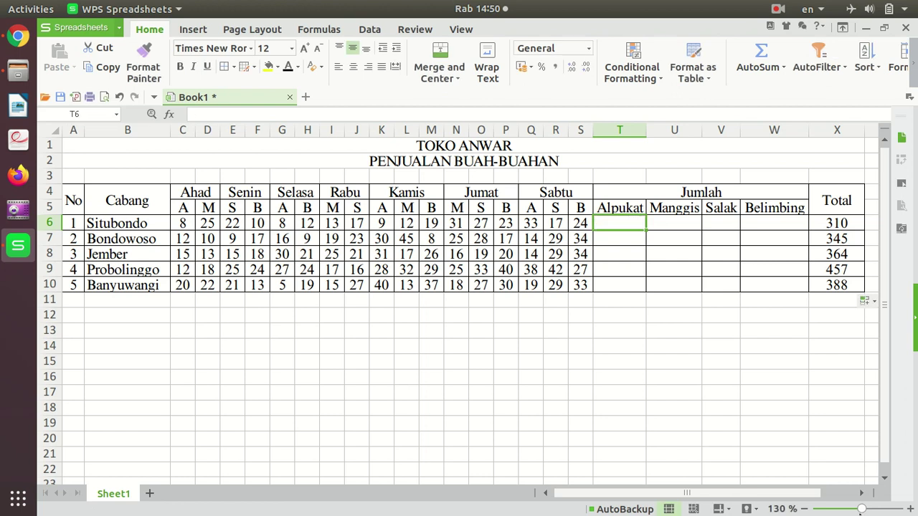
Enter the formula =SUMIFS(C6:S6;C5:S5;C5) in T6 to sum Situbondo's Alpukat sales.
ctrl+scroll(714, 443, up, 3)
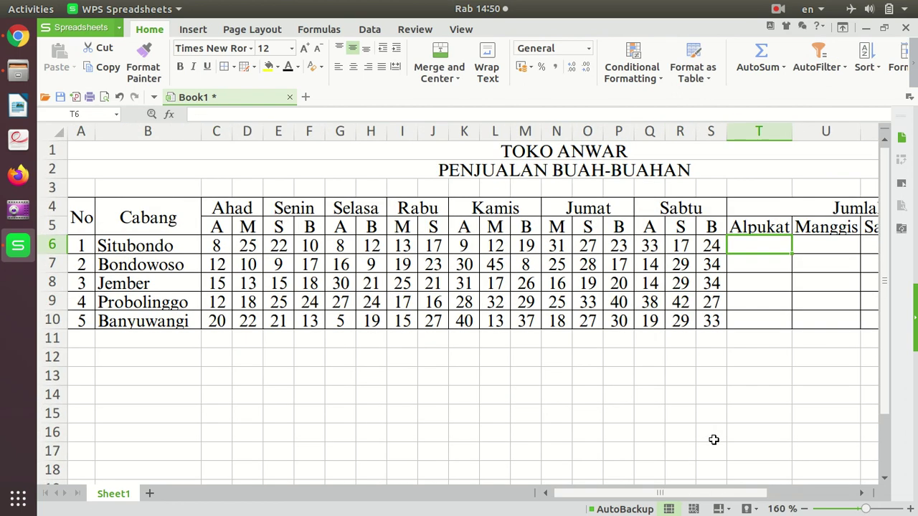
ctrl+scroll(714, 439, up, 1)
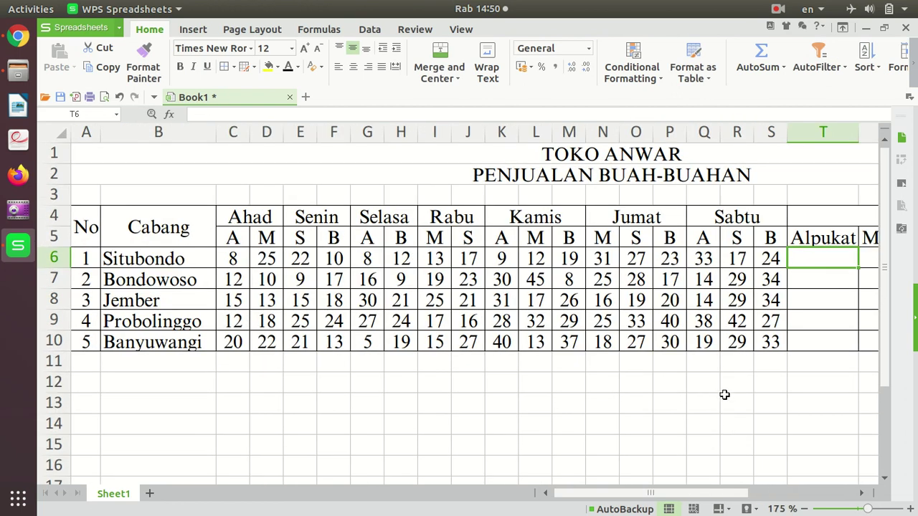
text(=su)
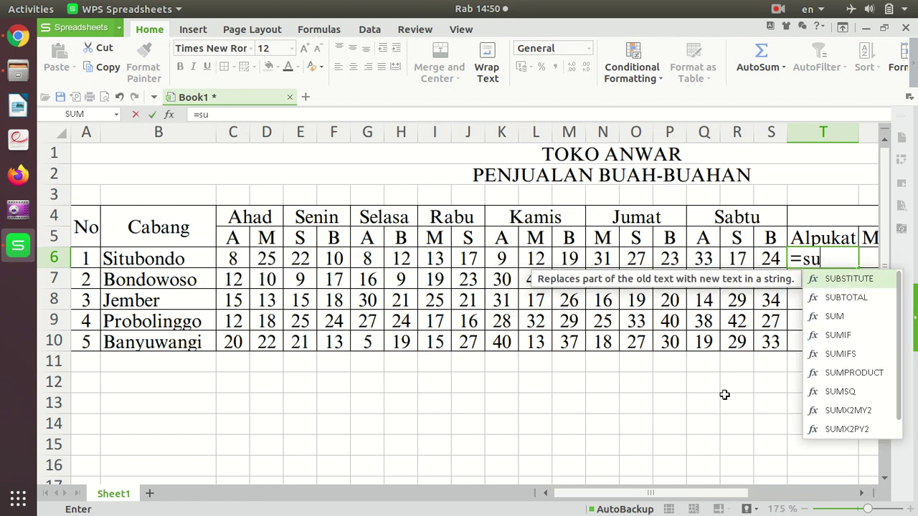
text(mifs()
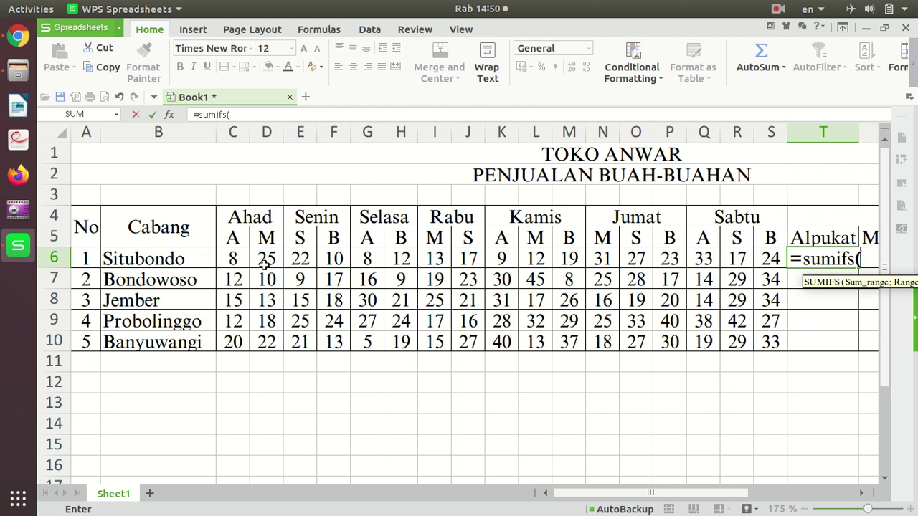
drag(233, 258, 768, 263)
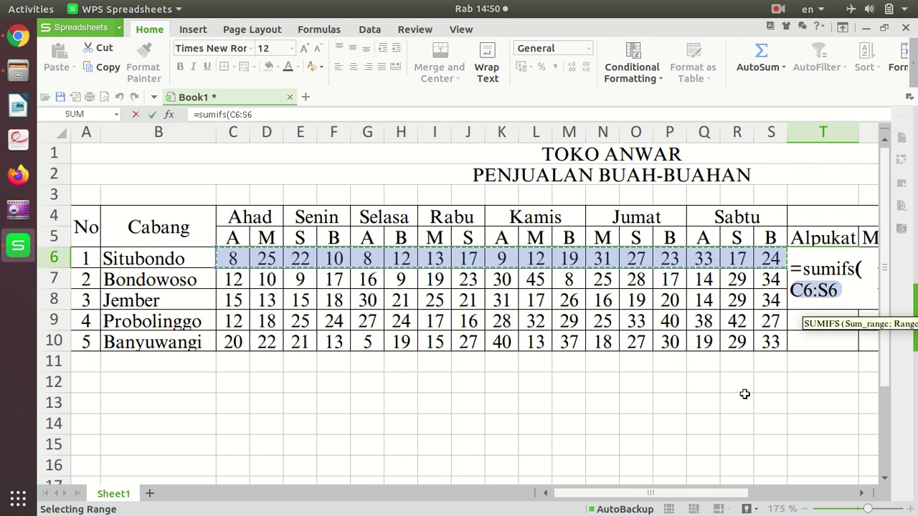
mouse_move(693, 501)
mouse_down()
mouse_move(717, 500)
mouse_move(697, 498)
mouse_up()
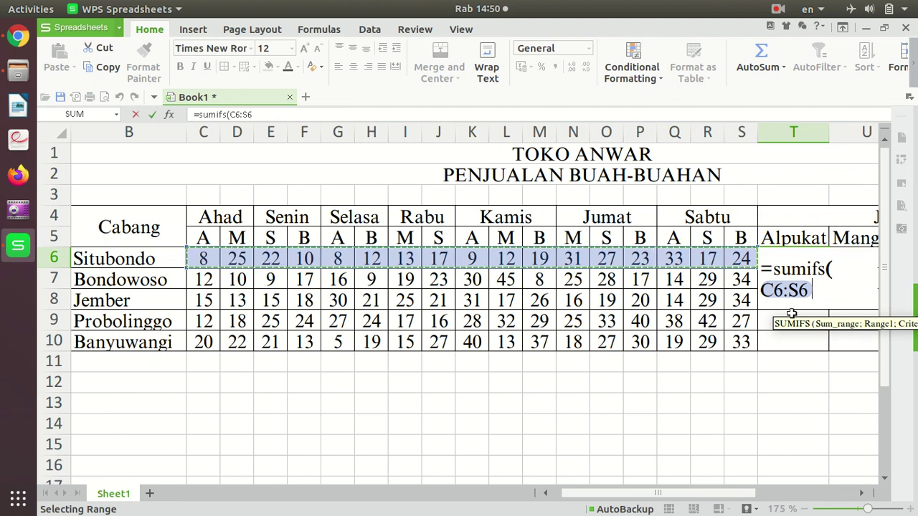
text(;)
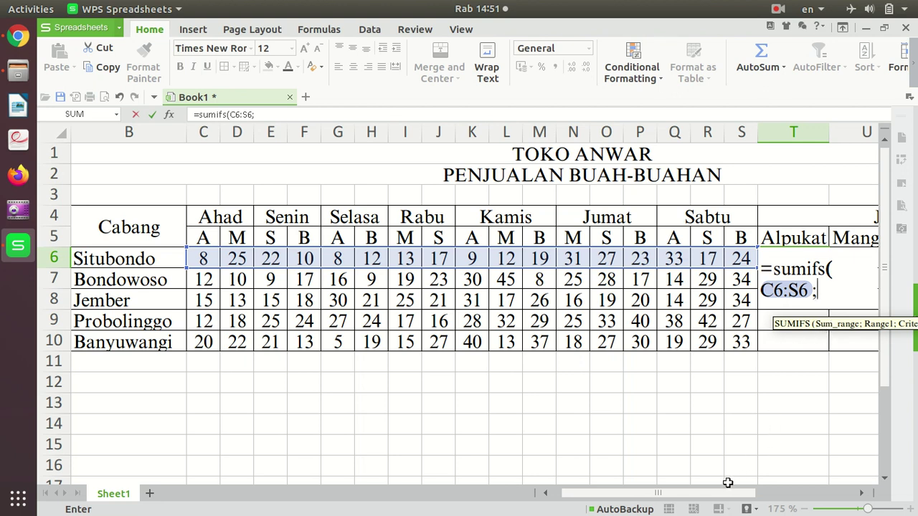
mouse_move(717, 494)
mouse_down()
mouse_move(729, 494)
mouse_move(713, 495)
mouse_up()
mouse_move(205, 237)
mouse_down()
mouse_move(229, 228)
mouse_move(547, 226)
mouse_move(746, 239)
mouse_up()
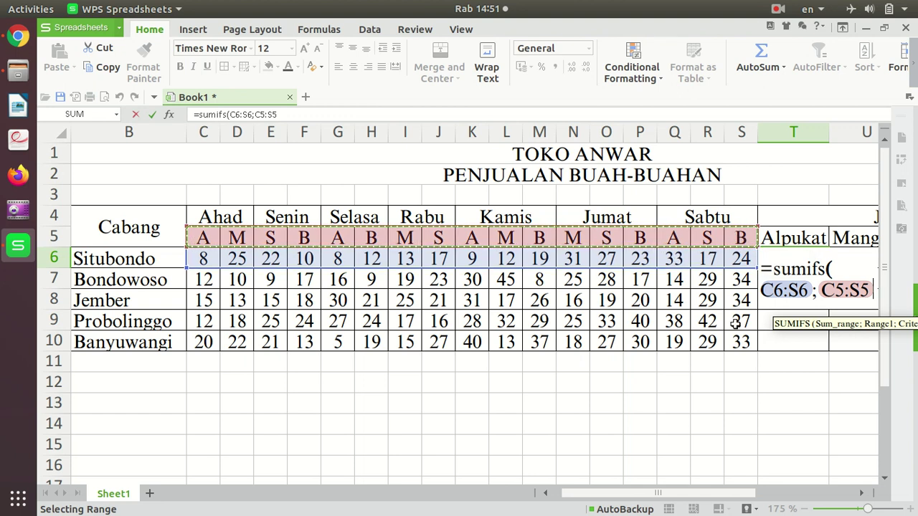
text(;)
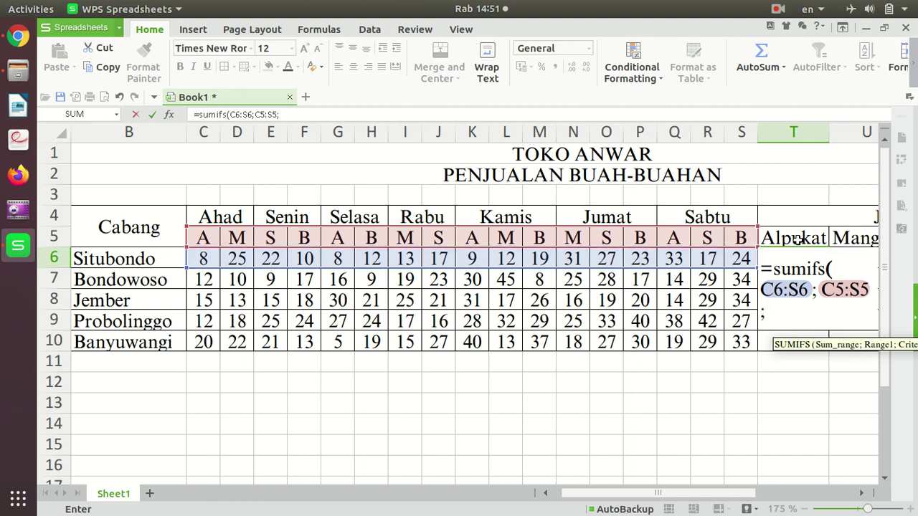
click(205, 238)
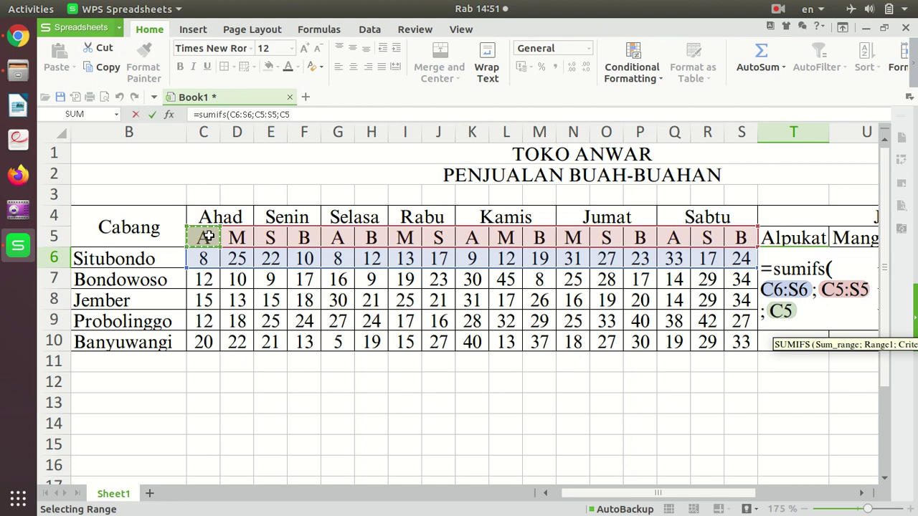
key(Return)
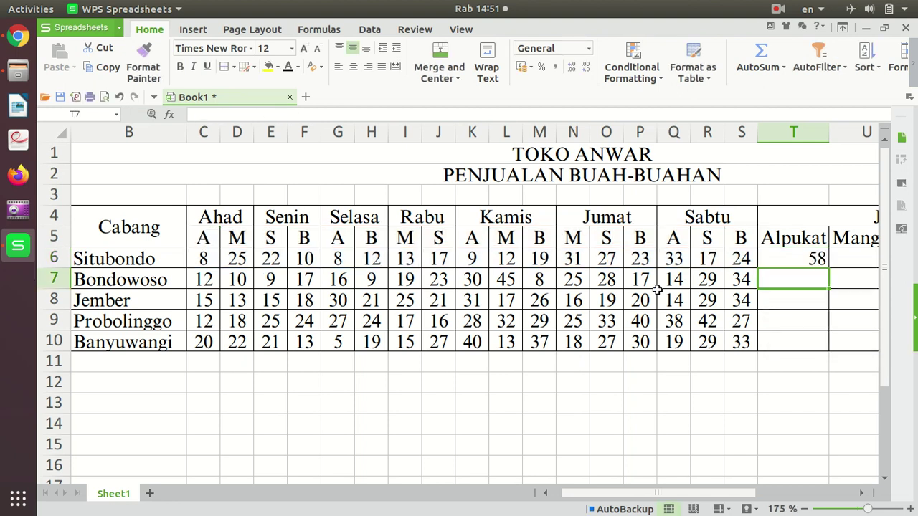
Center the Alpukat result in T6 horizontally.
click(789, 259)
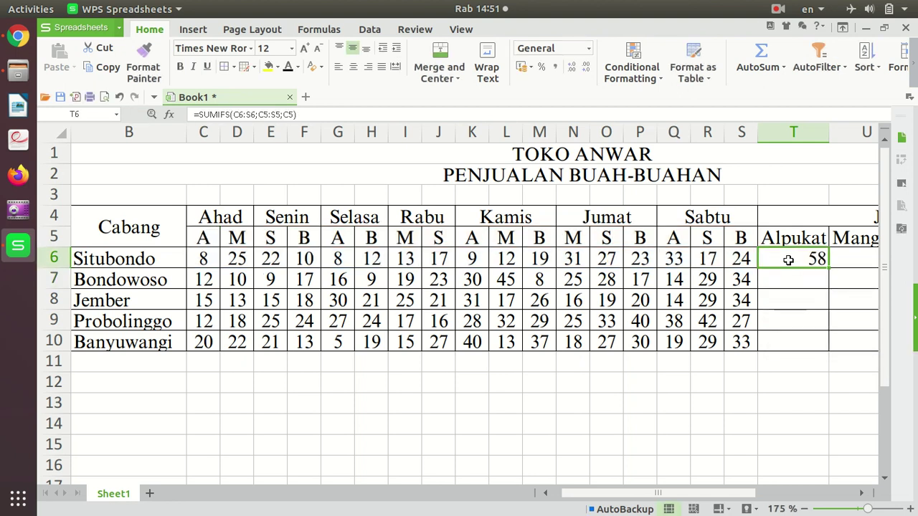
click(353, 66)
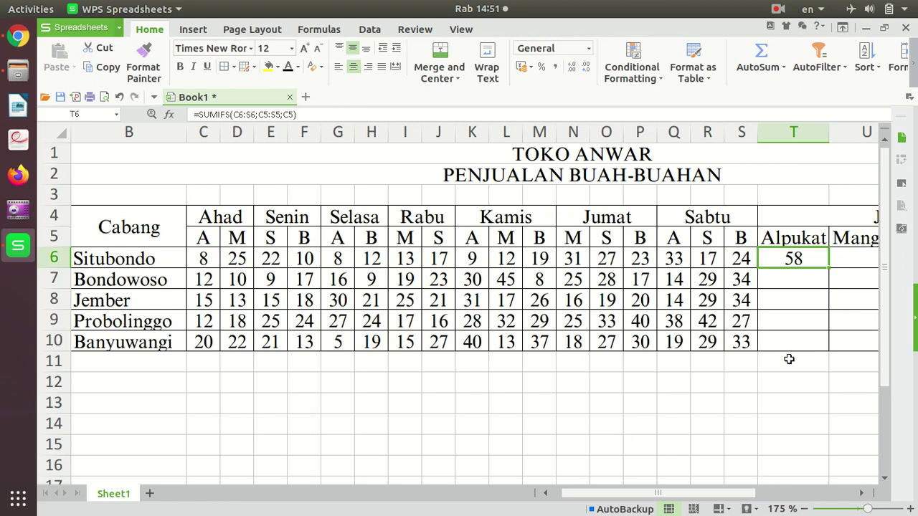
drag(707, 496, 735, 497)
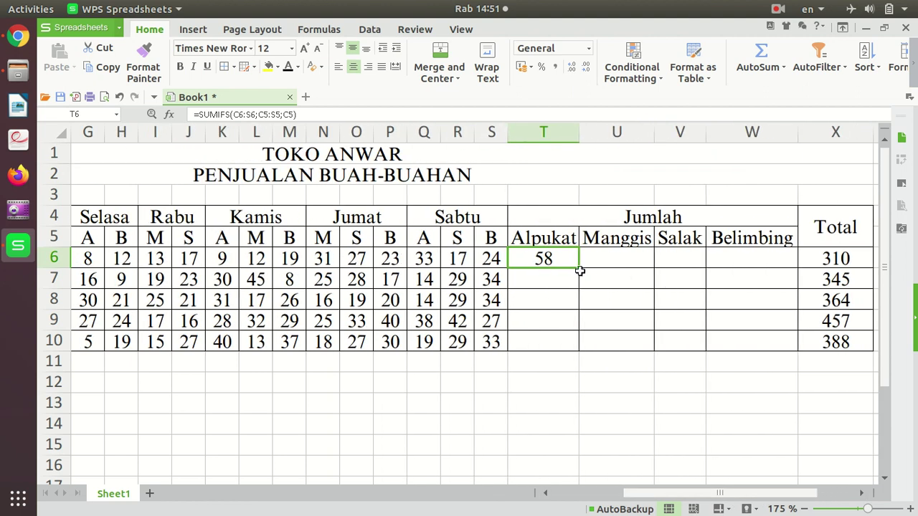
Fill the SUMIFS formula from T6 into U6 and review which ranges the copied Manggis formula references.
drag(579, 266, 641, 266)
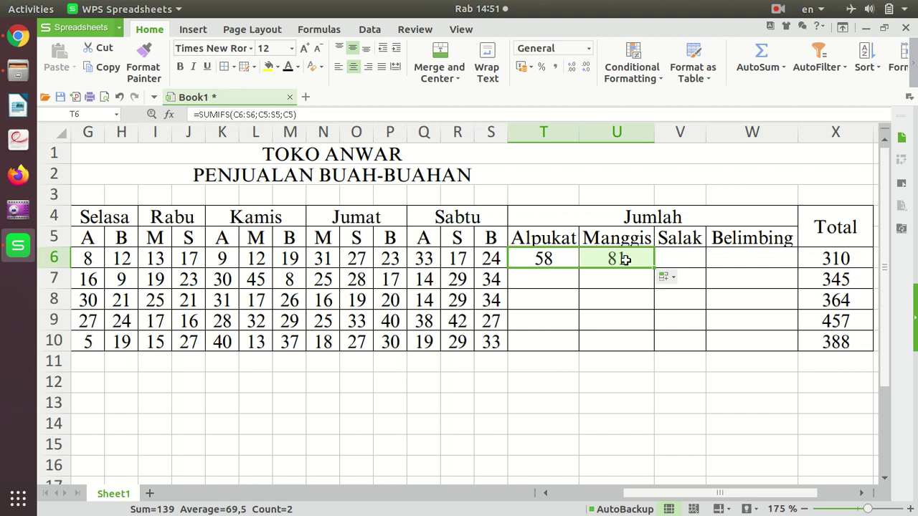
click(625, 260)
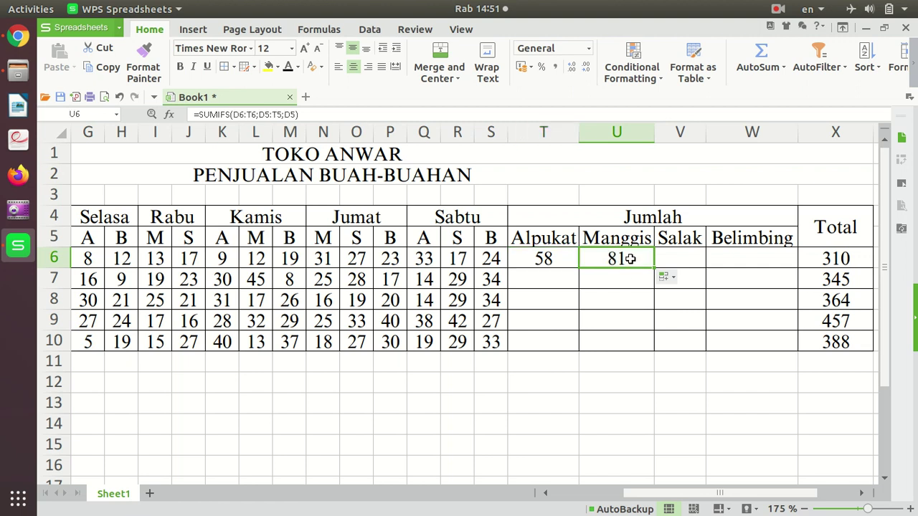
double_click(631, 260)
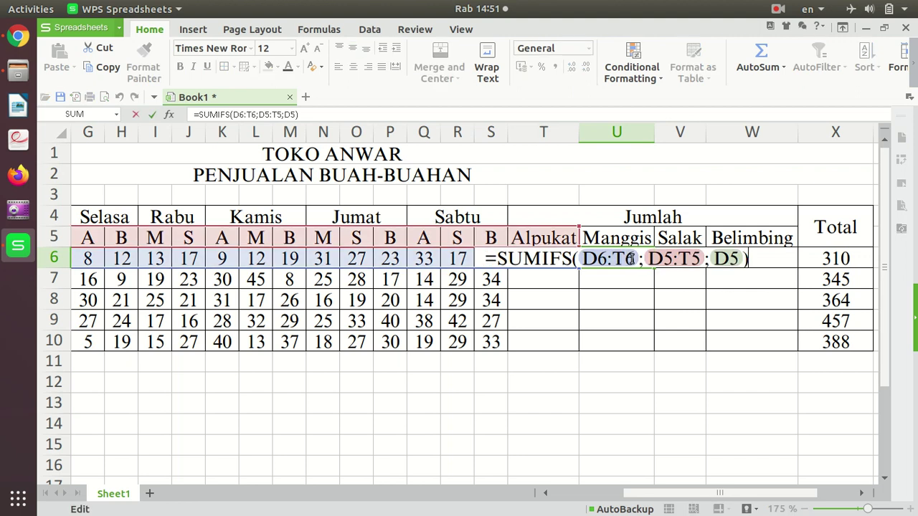
drag(709, 494, 640, 493)
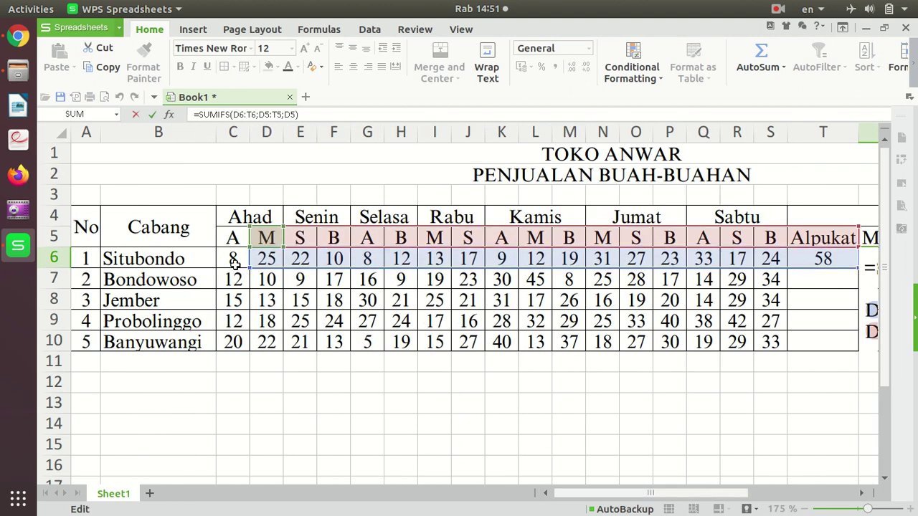
drag(597, 495, 657, 488)
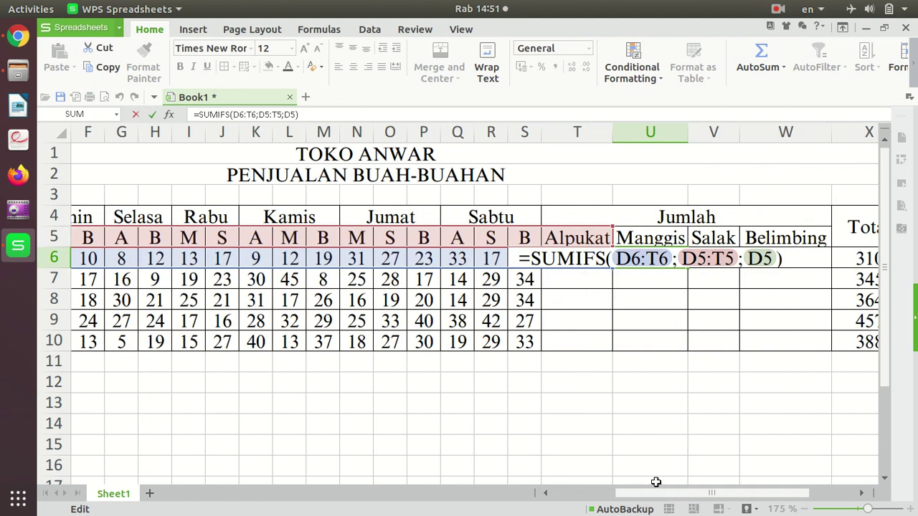
key(ctrl+Return)
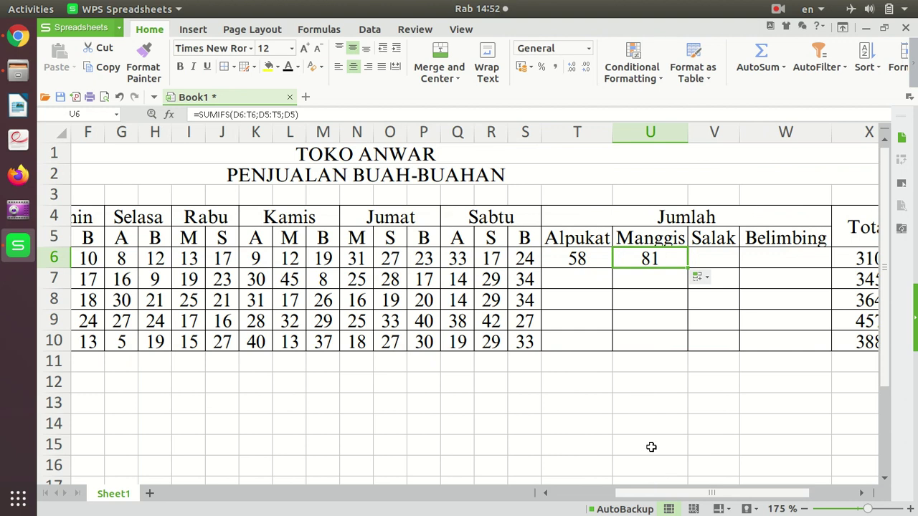
Lock the columns of the sum range in T6's SUMIFS formula as $C6:$S6.
click(590, 264)
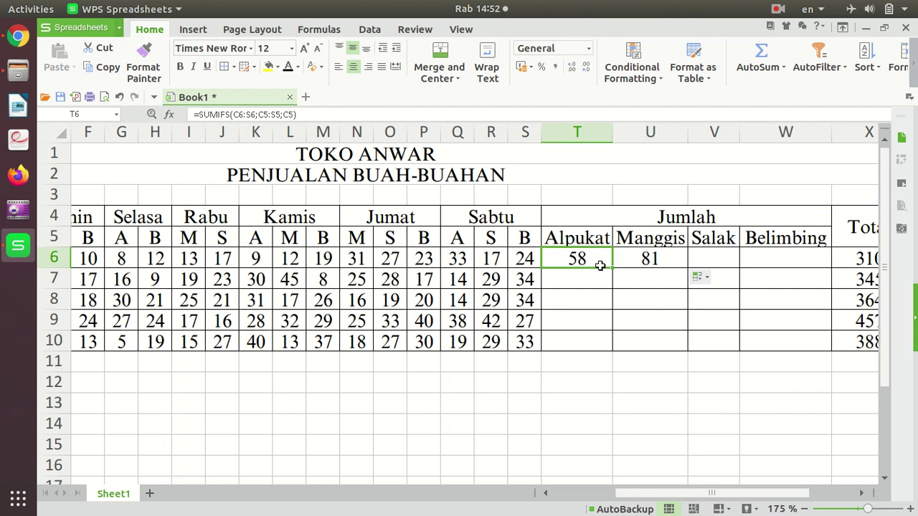
double_click(599, 265)
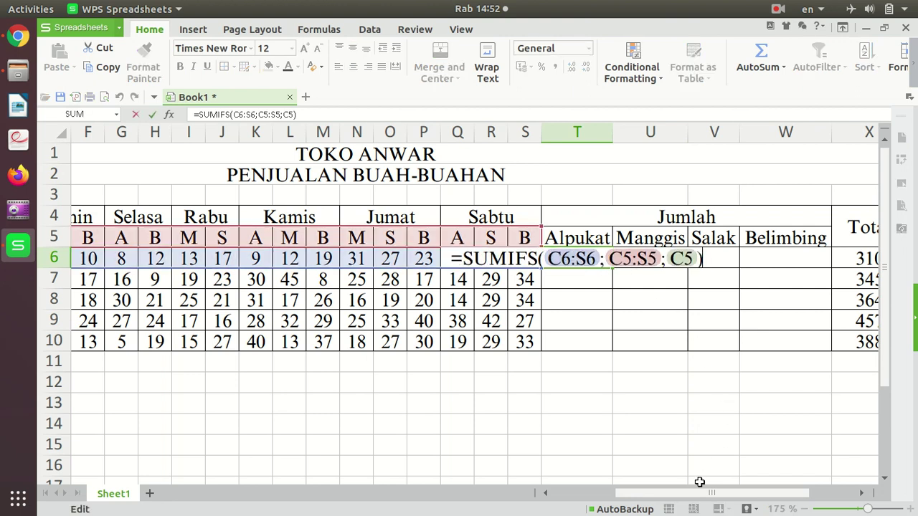
mouse_move(699, 497)
mouse_down()
mouse_move(641, 498)
mouse_move(687, 487)
mouse_up()
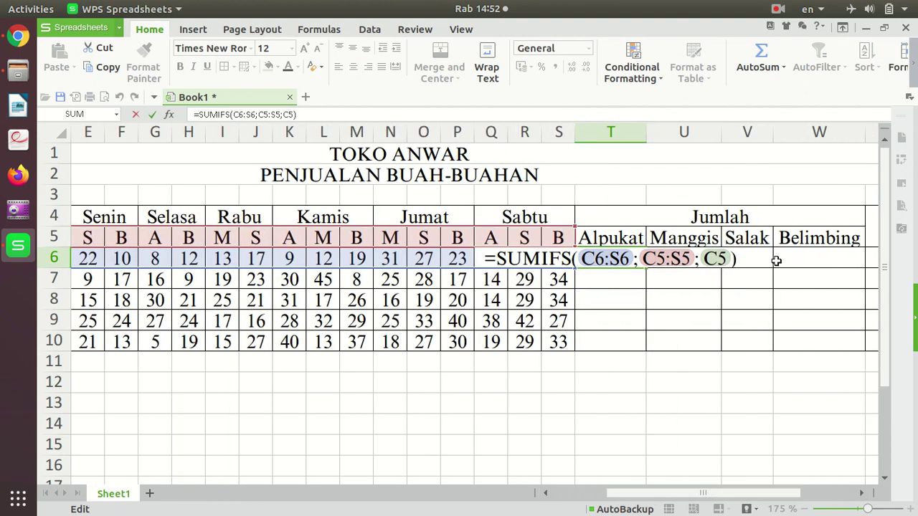
drag(677, 492, 610, 495)
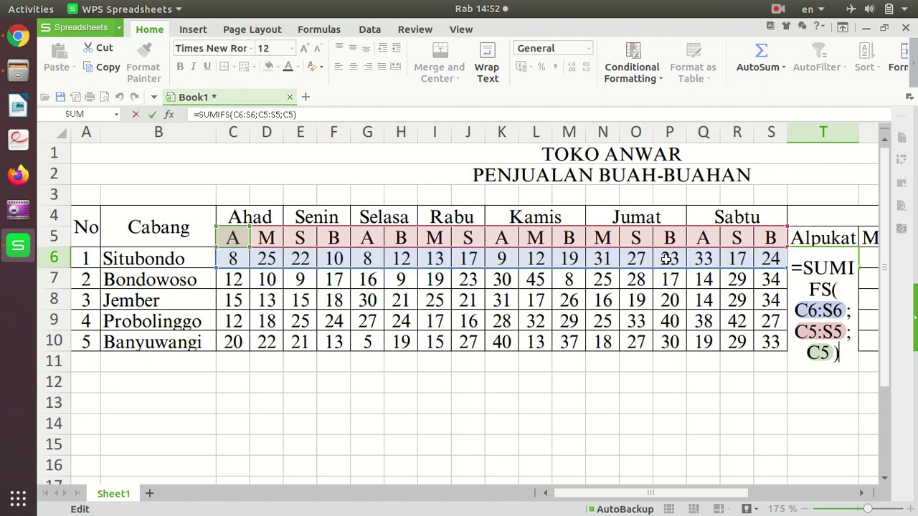
drag(707, 494, 733, 495)
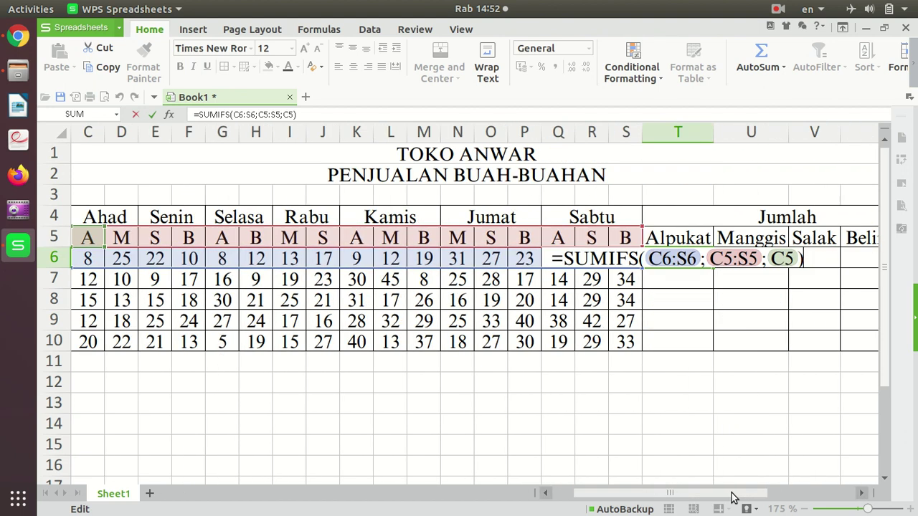
click(648, 260)
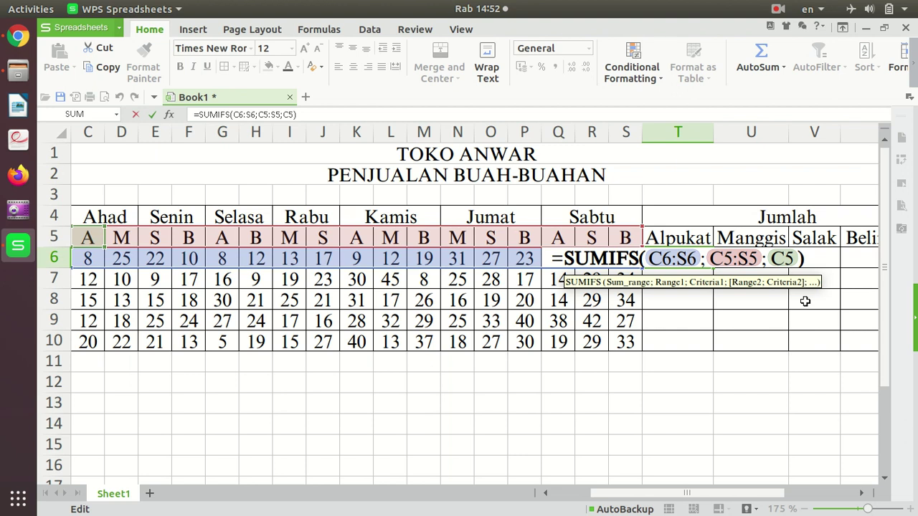
text($C6:)
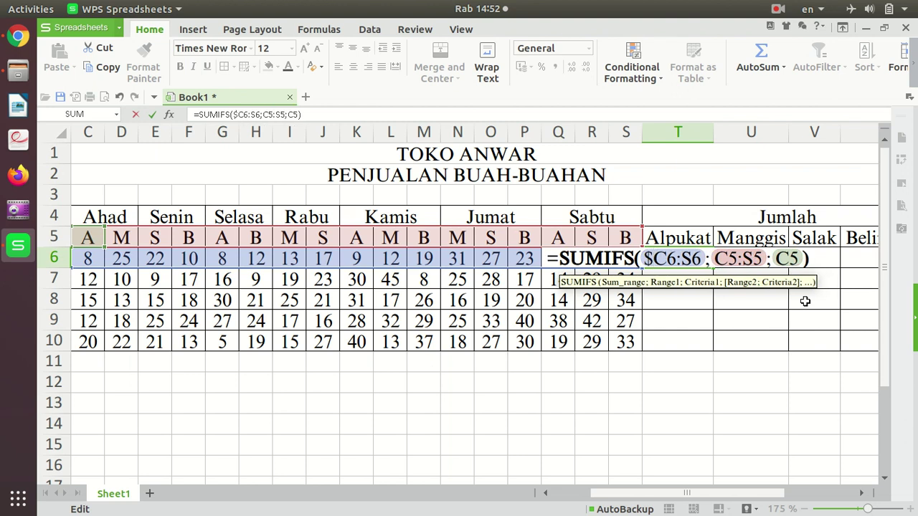
text($)
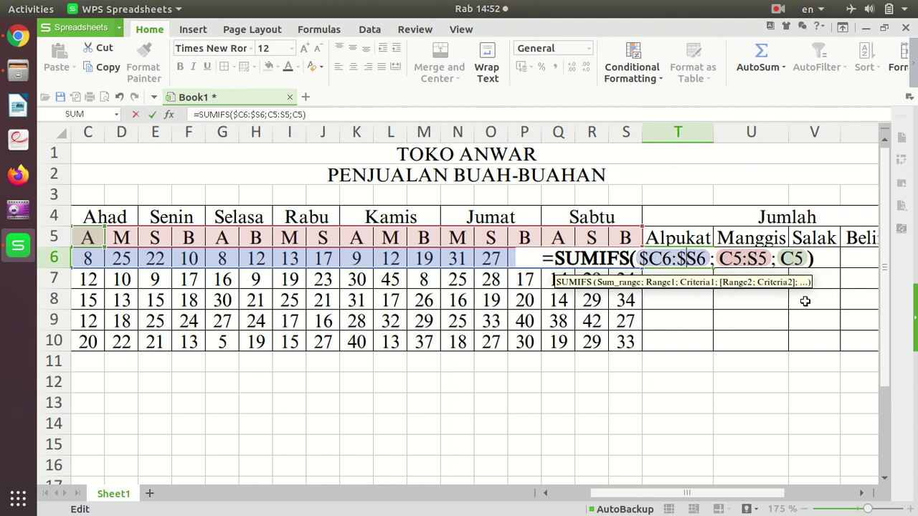
Make T6's criteria range $C$5:$S$5 and criterion $C$5 absolute, completing the formula =SUMIFS($C6:$S6;$C$5:$S$5;$C$5).
drag(716, 494, 655, 495)
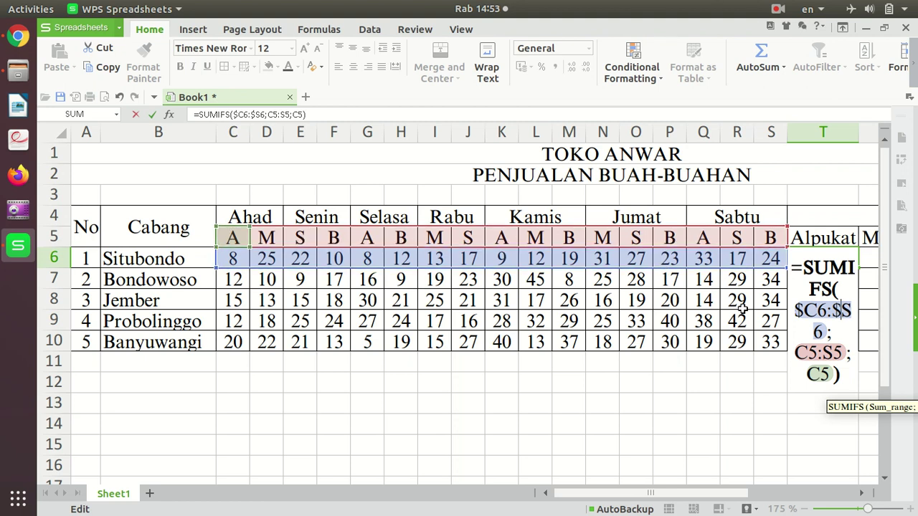
click(815, 352)
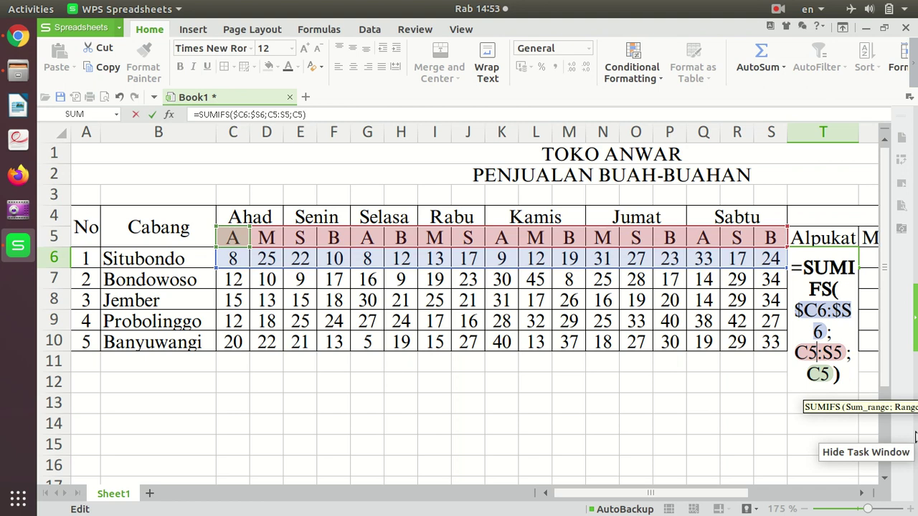
key(F4)
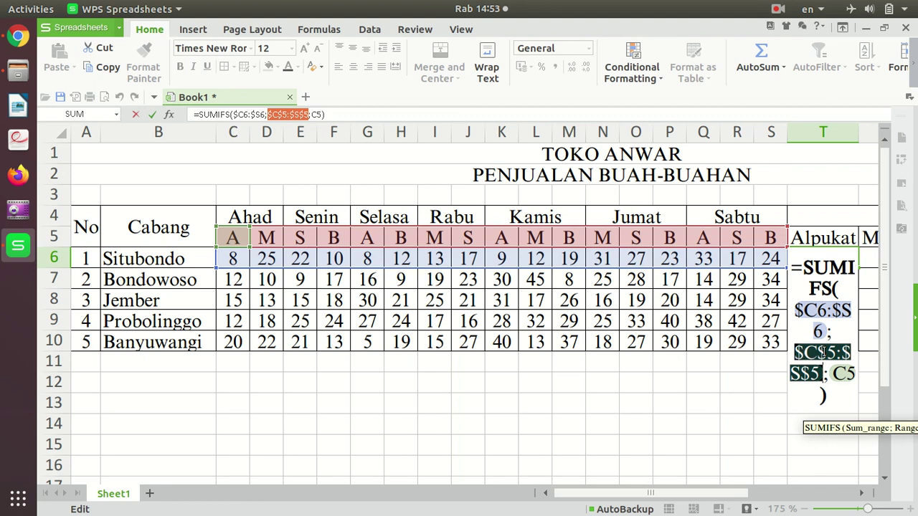
key(Right)
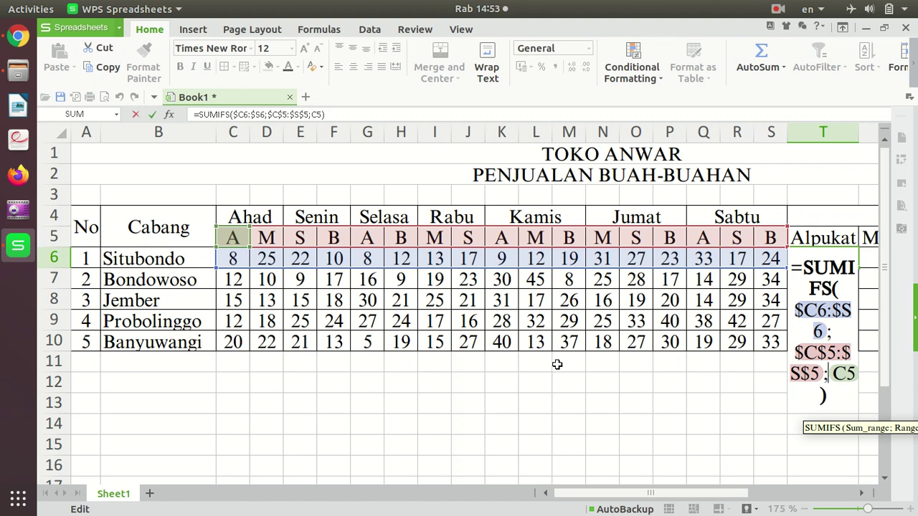
key(F4)
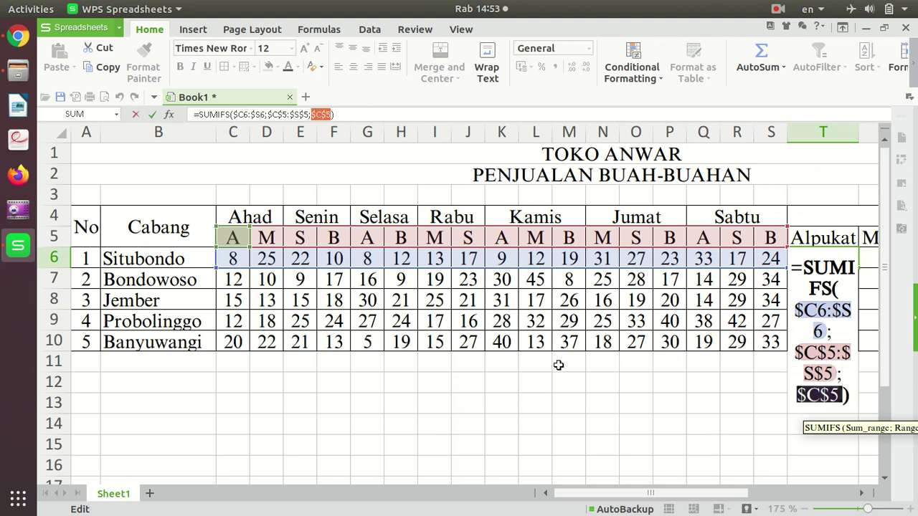
key(Return)
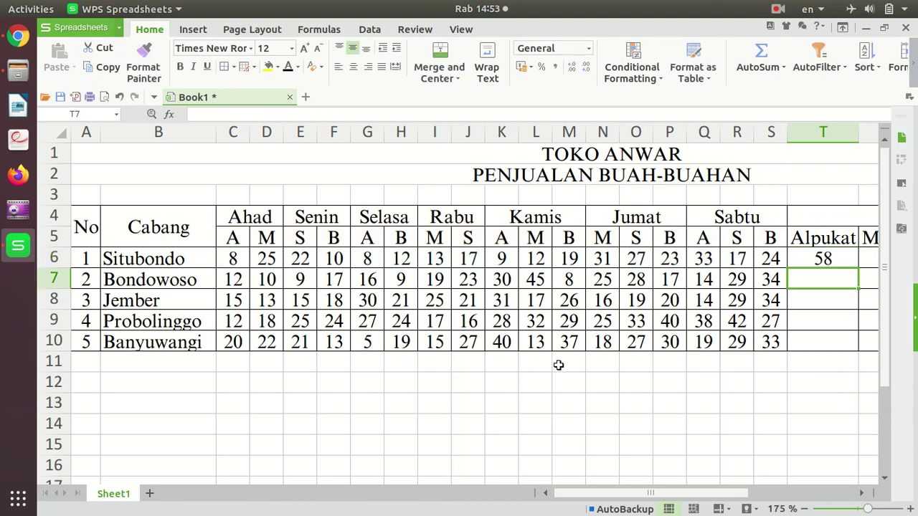
Fill the locked SUMIFS formula from T6 into the Manggis cell U6 and check the copy.
drag(648, 494, 701, 494)
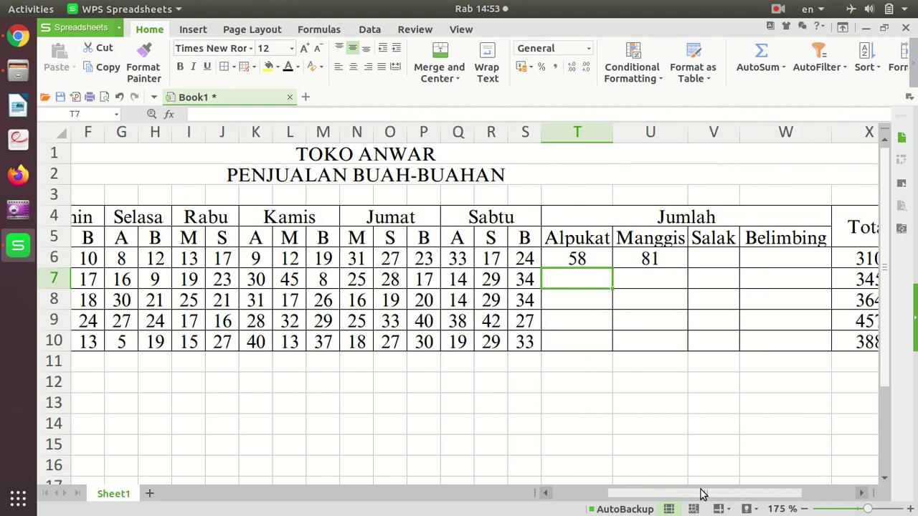
click(586, 260)
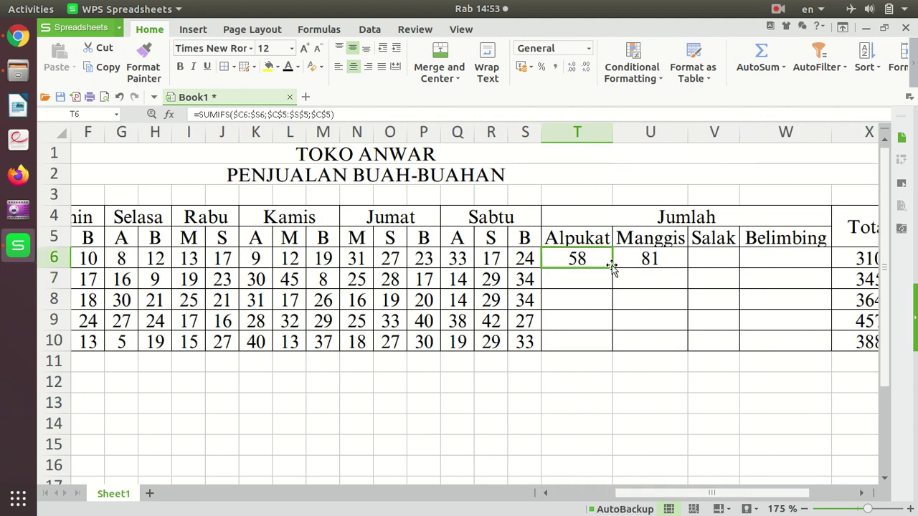
drag(618, 267, 677, 264)
click(660, 281)
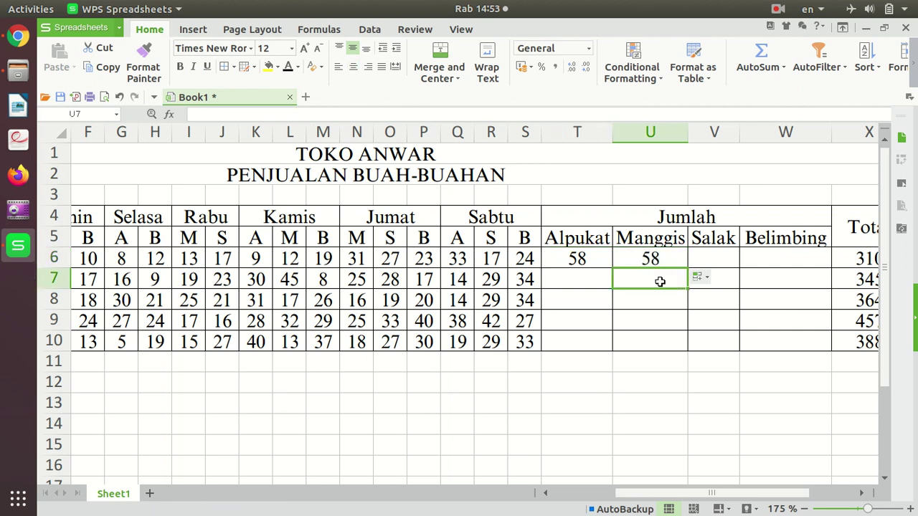
click(662, 263)
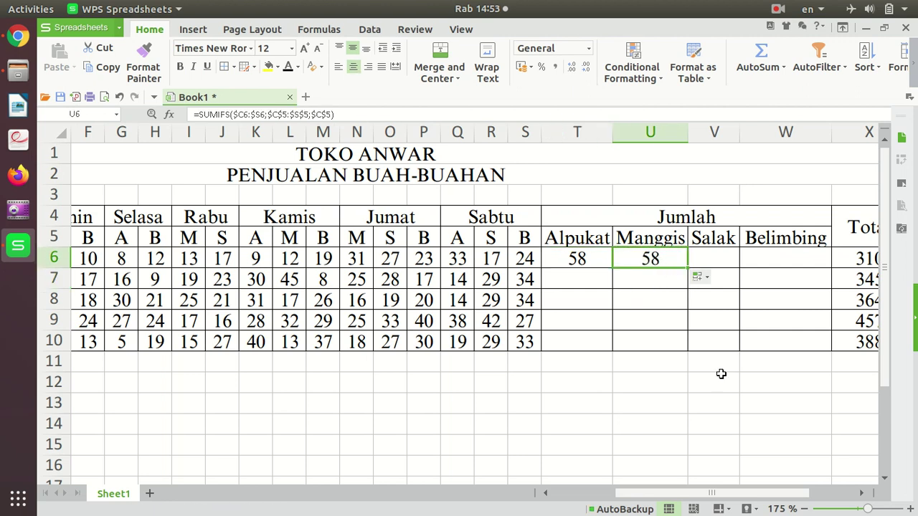
Change the criterion in U6's SUMIFS formula to $D$5 so it sums Situbondo's Manggis sales.
drag(739, 494, 721, 485)
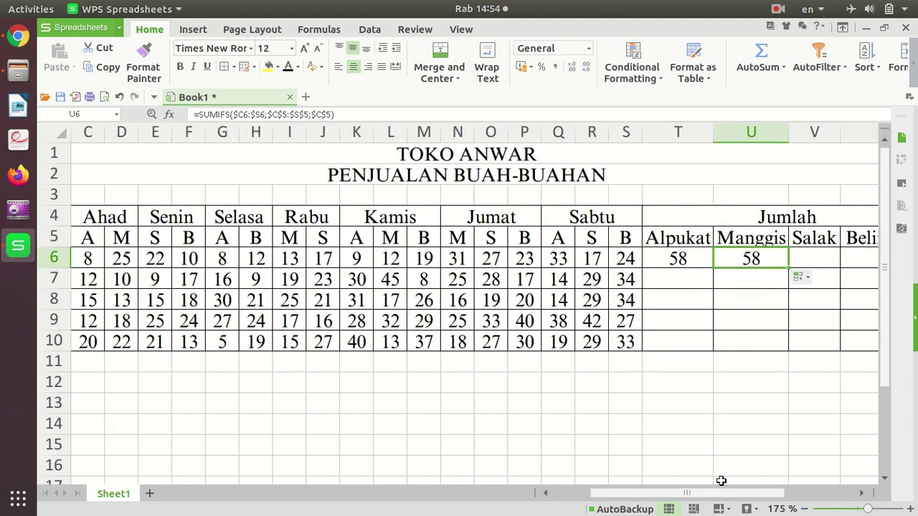
key(F2)
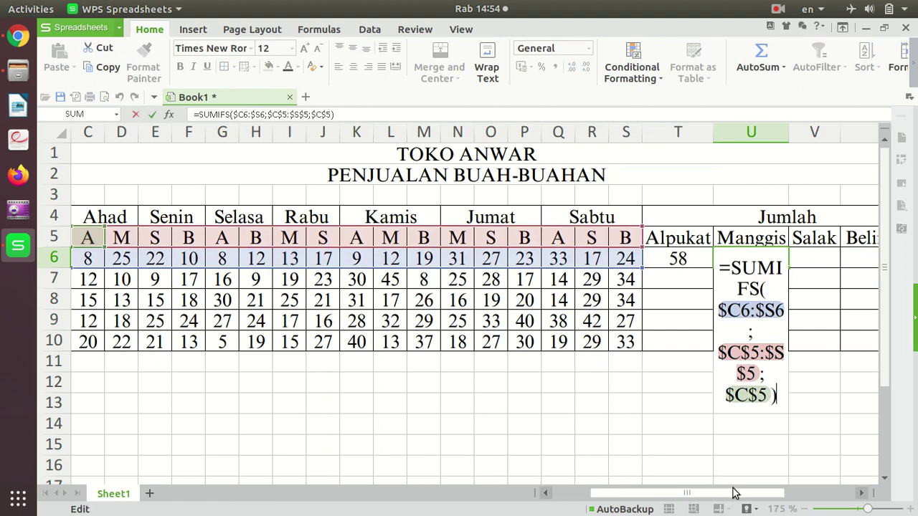
drag(741, 495, 667, 492)
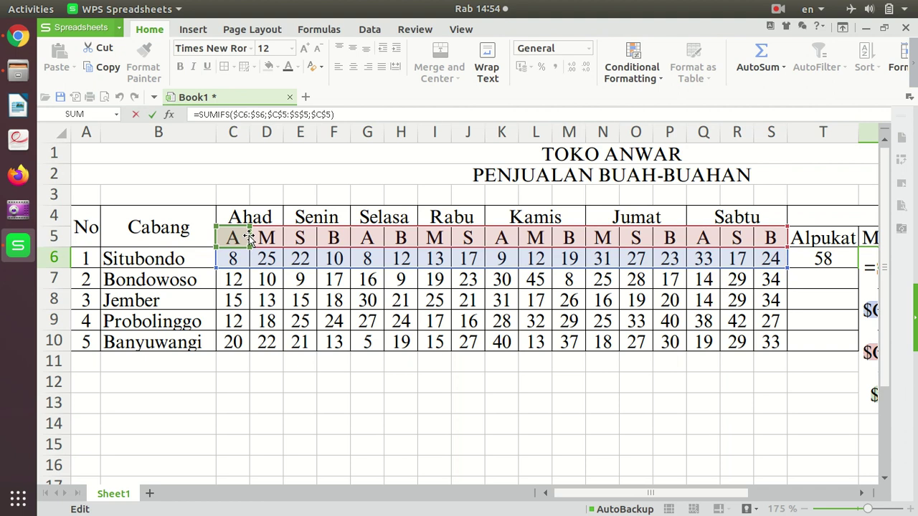
drag(249, 237, 257, 238)
drag(684, 498, 696, 498)
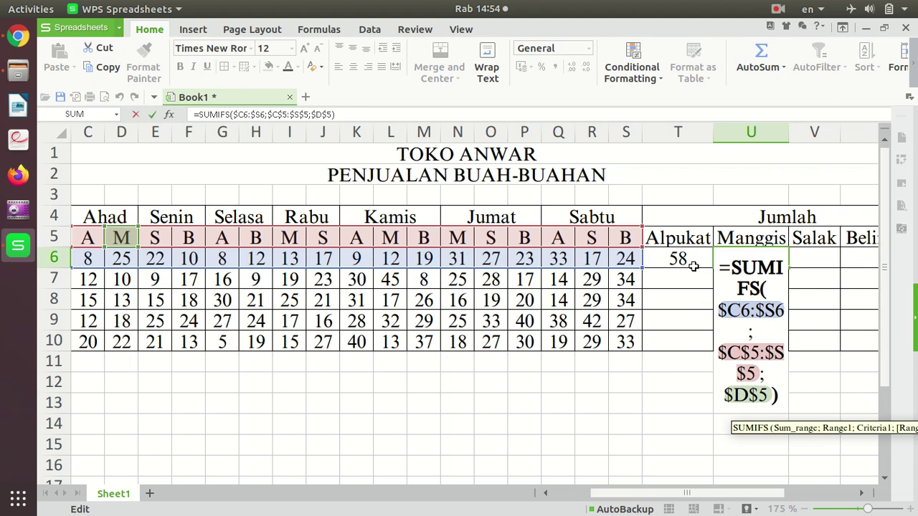
mouse_move(650, 490)
mouse_down()
mouse_move(609, 491)
mouse_move(647, 485)
mouse_up()
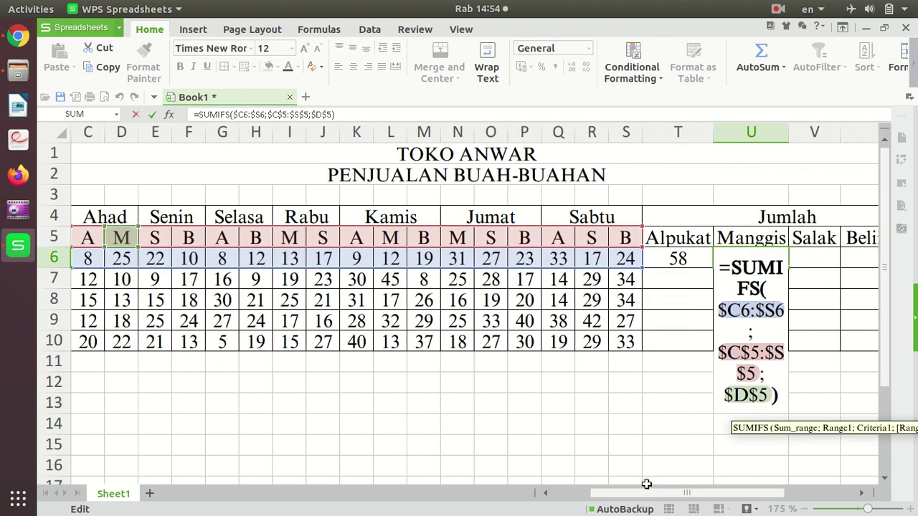
key(Return)
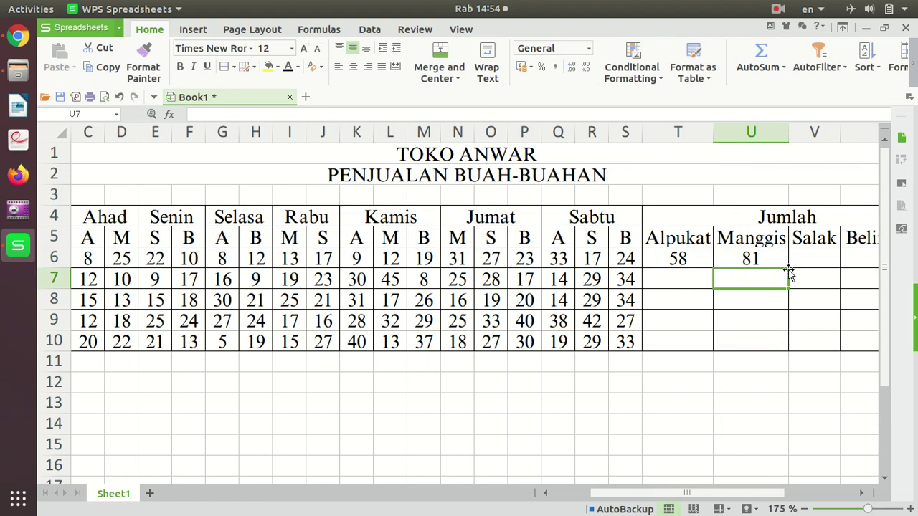
Fill the Manggis formula from U6 across to the Salak and Belimbing cells V6:W6, and select V6.
click(777, 253)
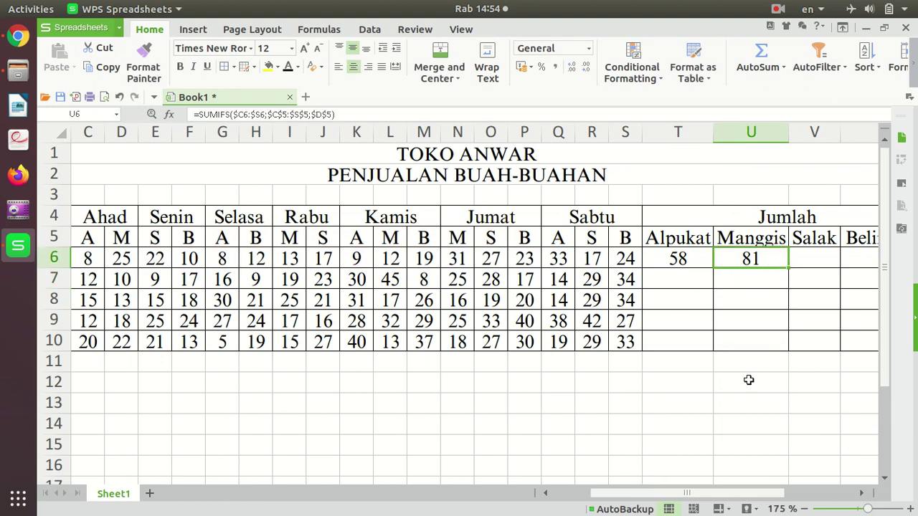
drag(733, 495, 760, 494)
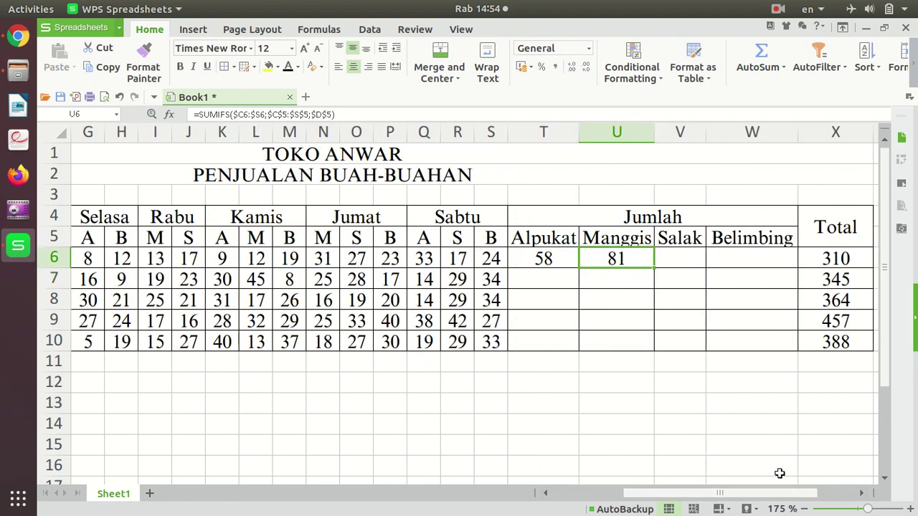
drag(661, 266, 773, 267)
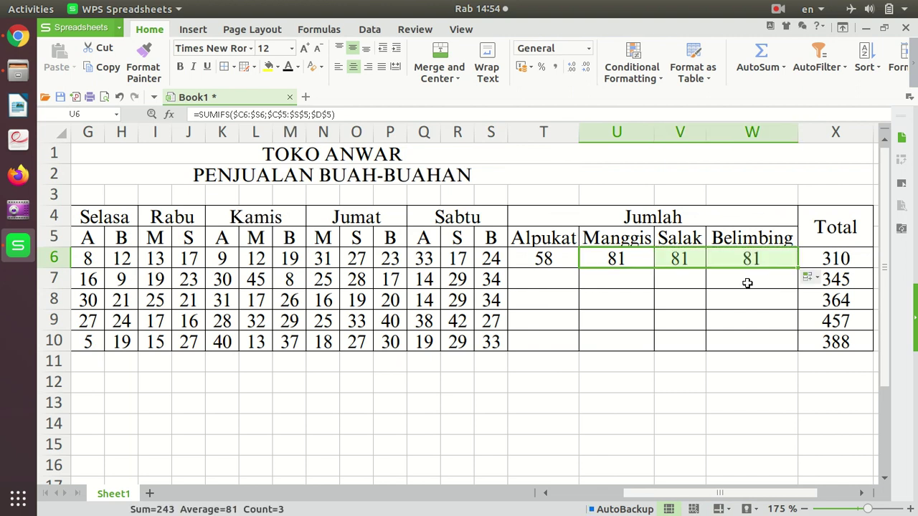
click(689, 284)
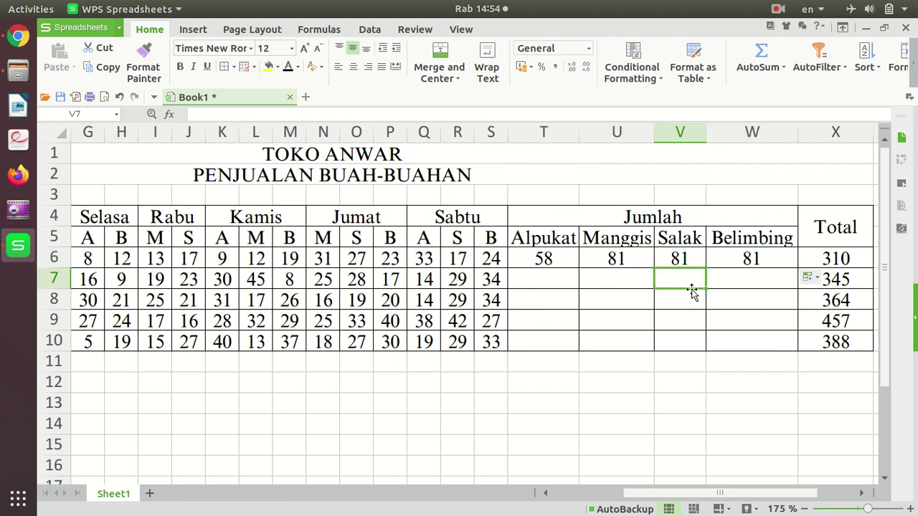
click(667, 257)
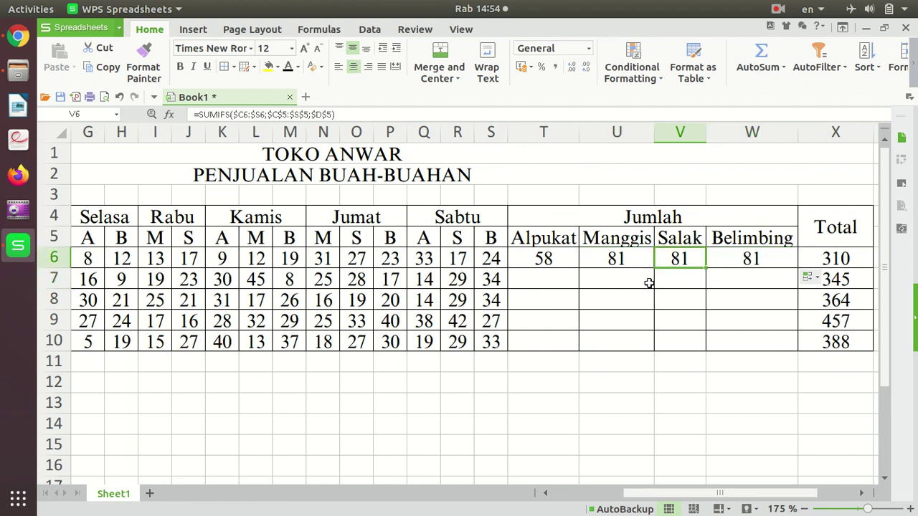
Change the criterion in V6's SUMIFS formula to $E$5 so it sums Situbondo's Salak sales.
double_click(684, 260)
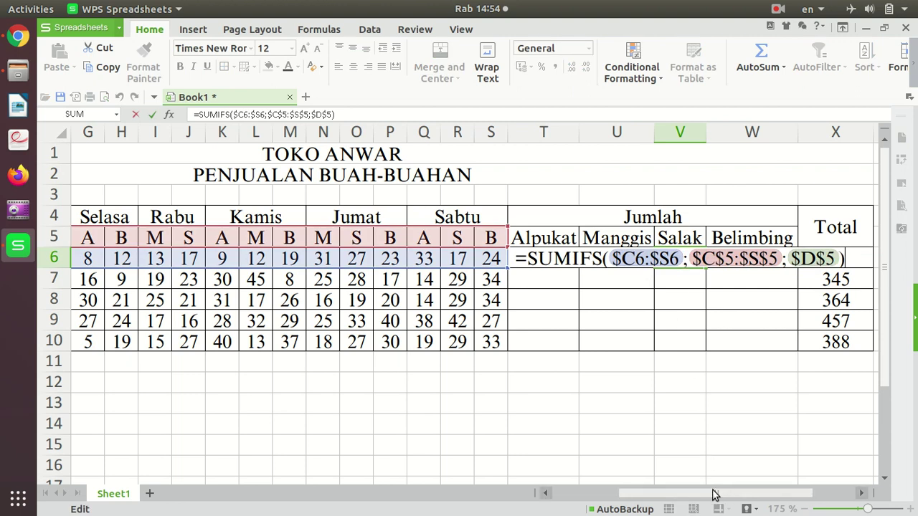
drag(721, 495, 649, 494)
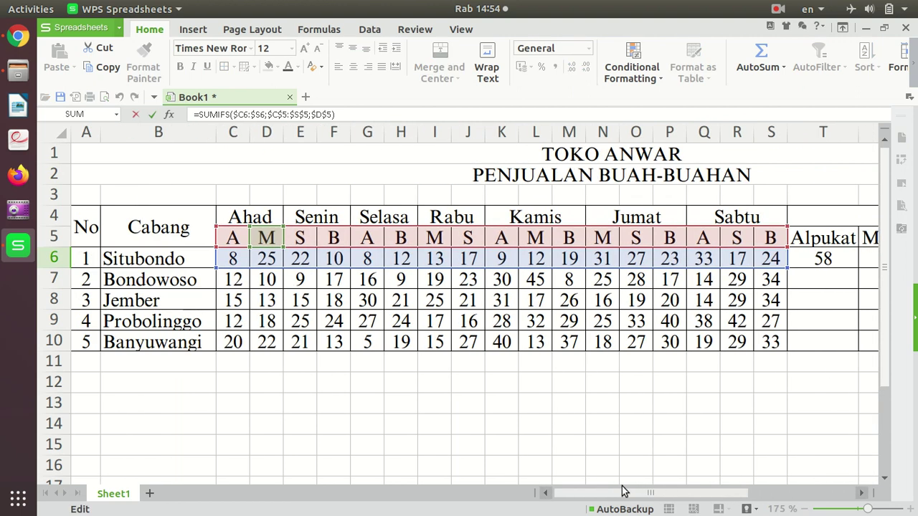
click(299, 238)
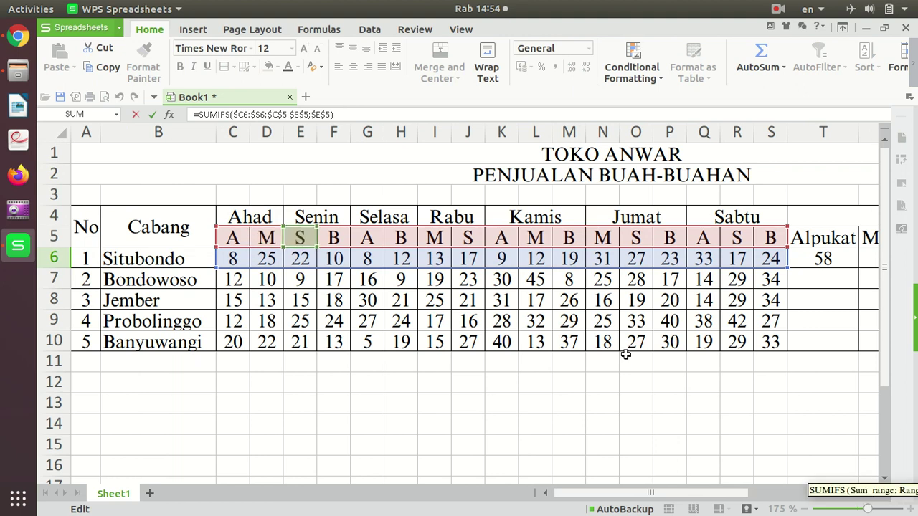
key(Return)
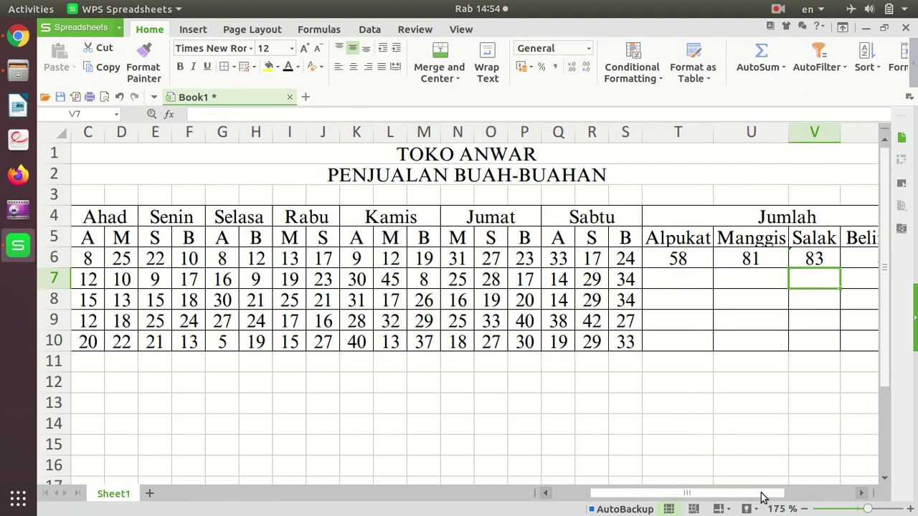
Change the criterion in W6's SUMIFS formula to $F$5 so it sums Situbondo's Belimbing sales.
drag(762, 495, 775, 494)
click(820, 260)
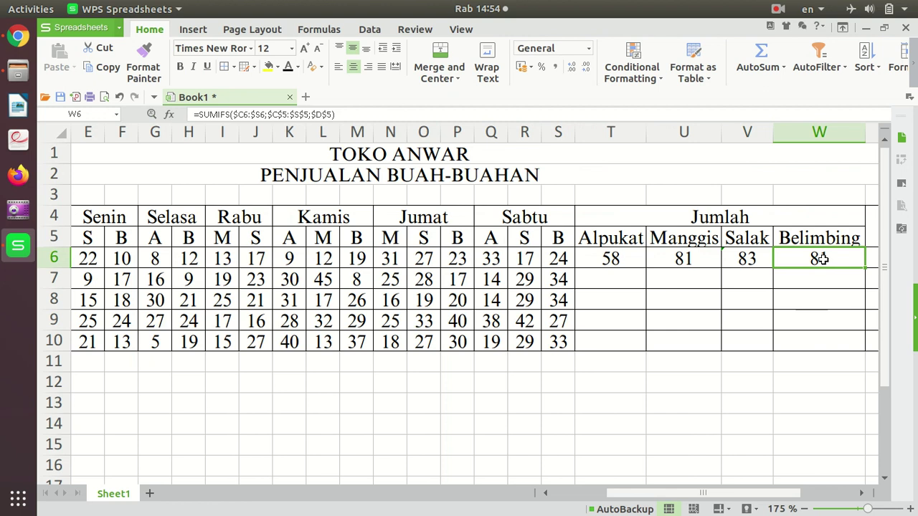
double_click(820, 259)
drag(732, 487, 687, 495)
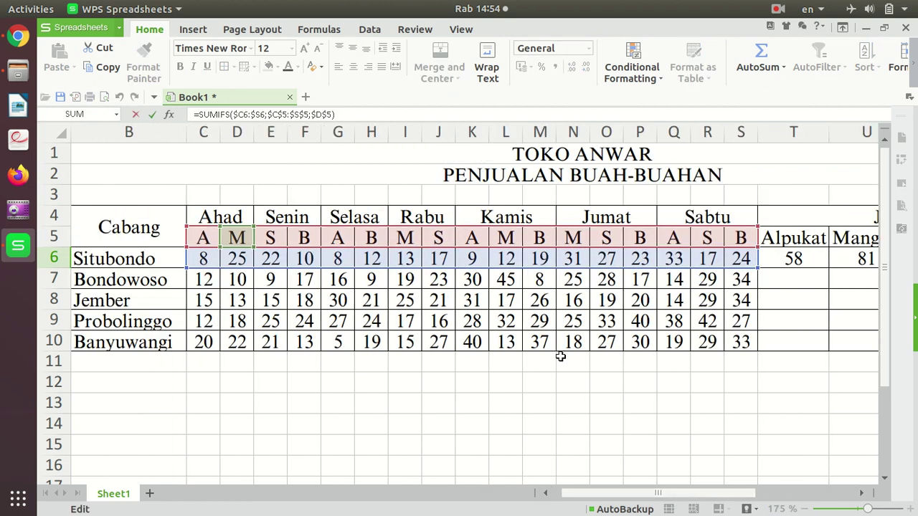
drag(254, 235, 304, 237)
key(Return)
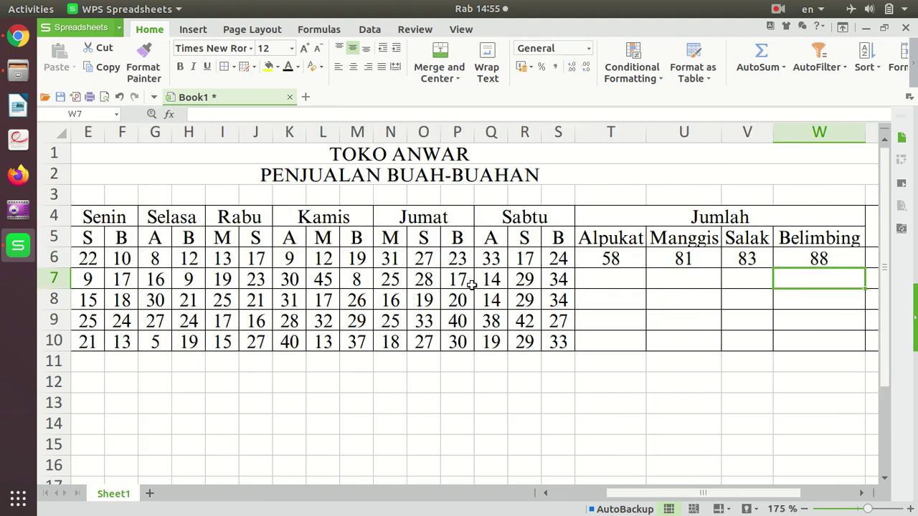
Check Situbondo's four fruit sums against its Total with a temporary =SUM(T6:W6) in Z6, and clear that cell.
drag(788, 494, 842, 495)
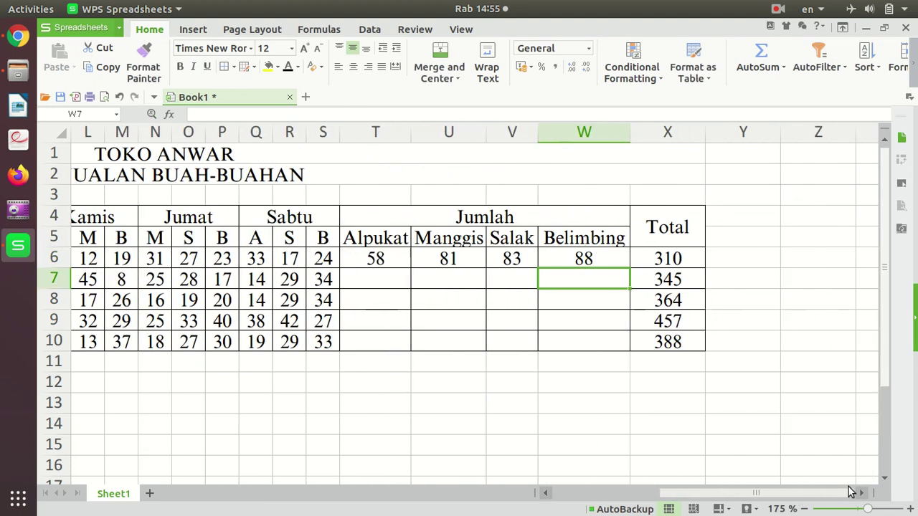
click(825, 256)
text(=)
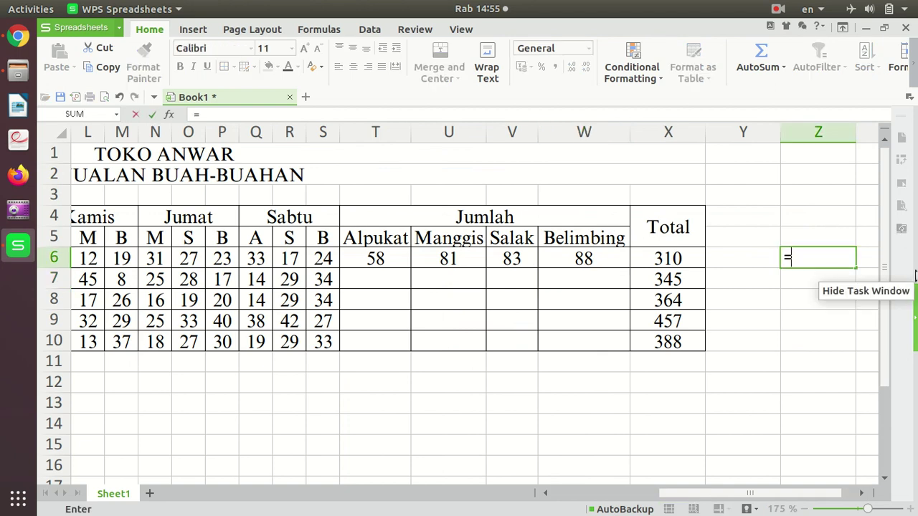
text(sum()
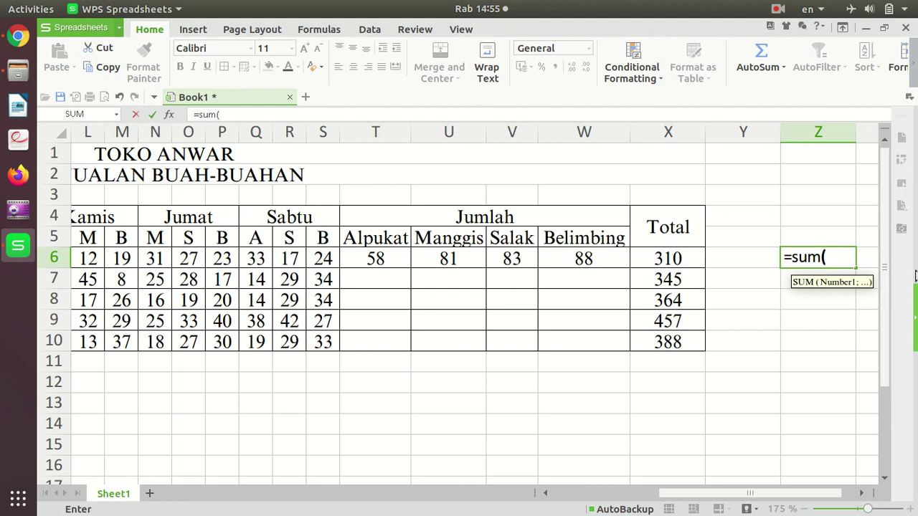
drag(378, 263, 595, 262)
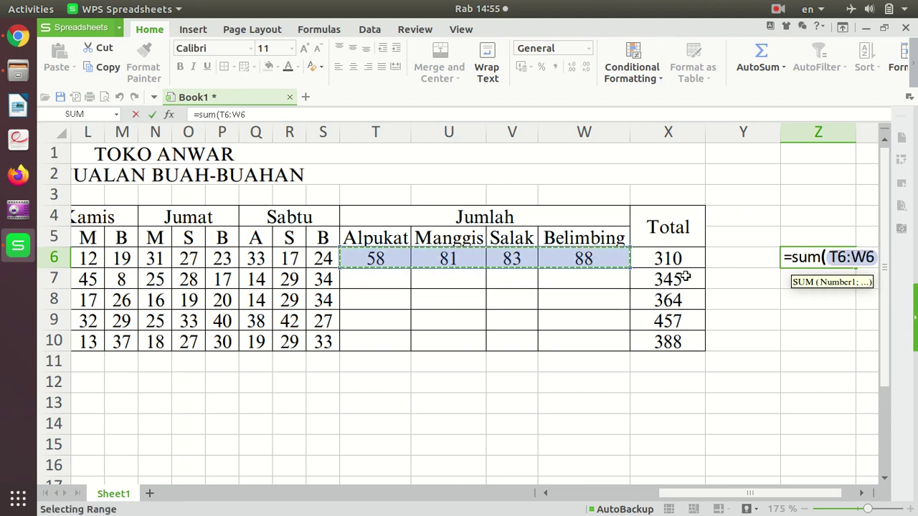
key(Return)
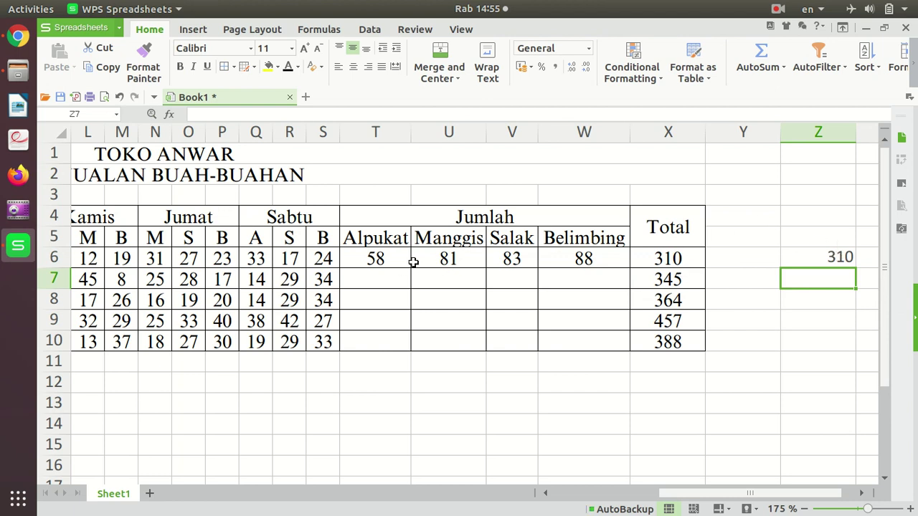
click(827, 257)
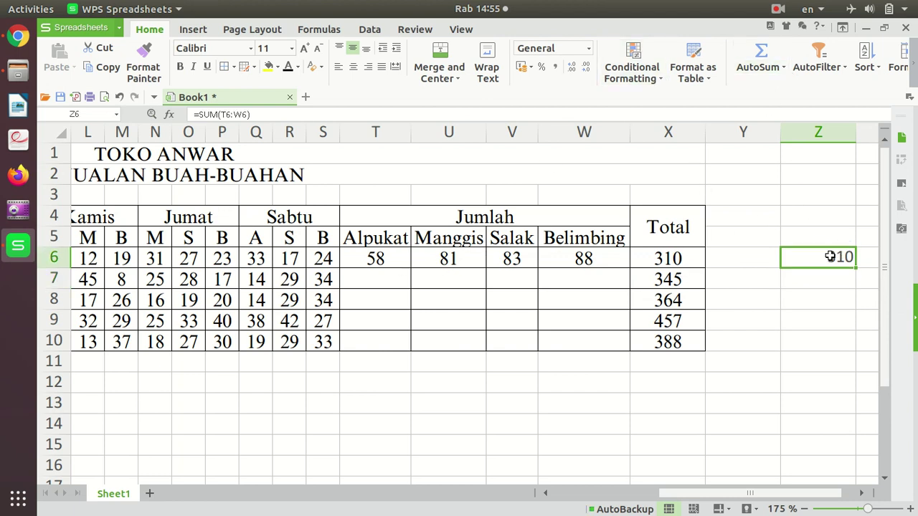
key(Delete)
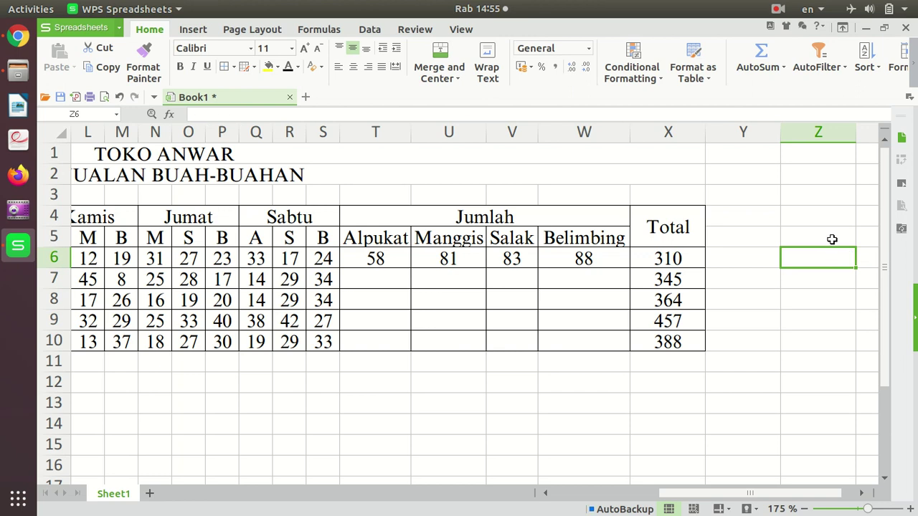
Fill the Alpukat SUMIFS formula from T6 down to Bondowoso's cell T7.
click(402, 256)
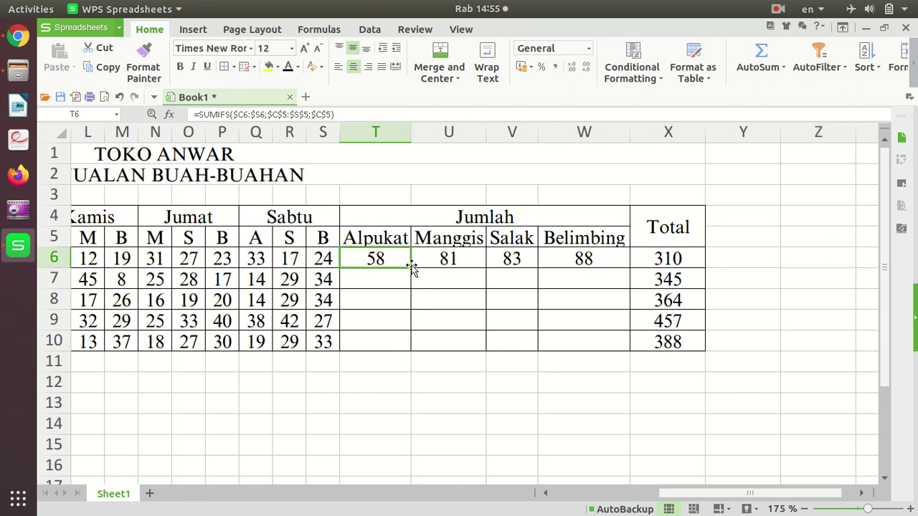
click(774, 7)
click(810, 45)
drag(410, 267, 412, 285)
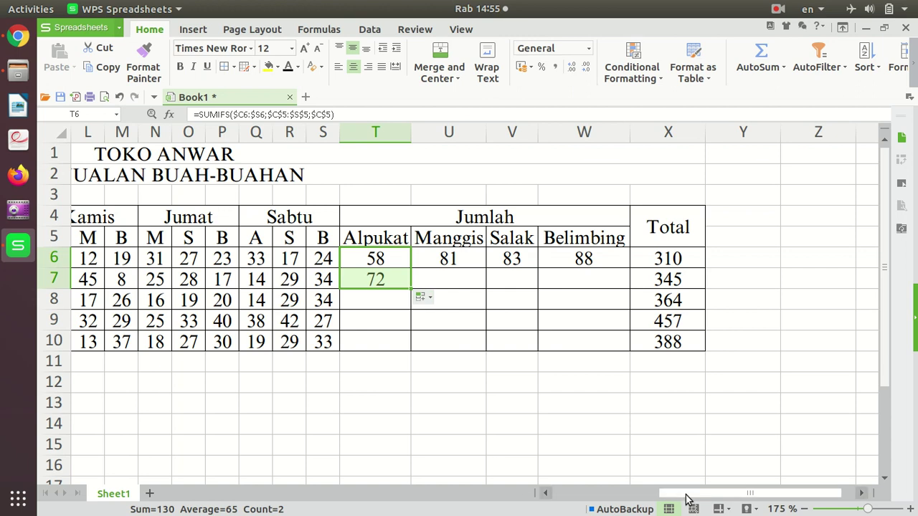
Inspect the sum range, criteria range and criterion in T7's copied SUMIFS formula, leaving the formula as it is.
scroll(687, 500, left, 8)
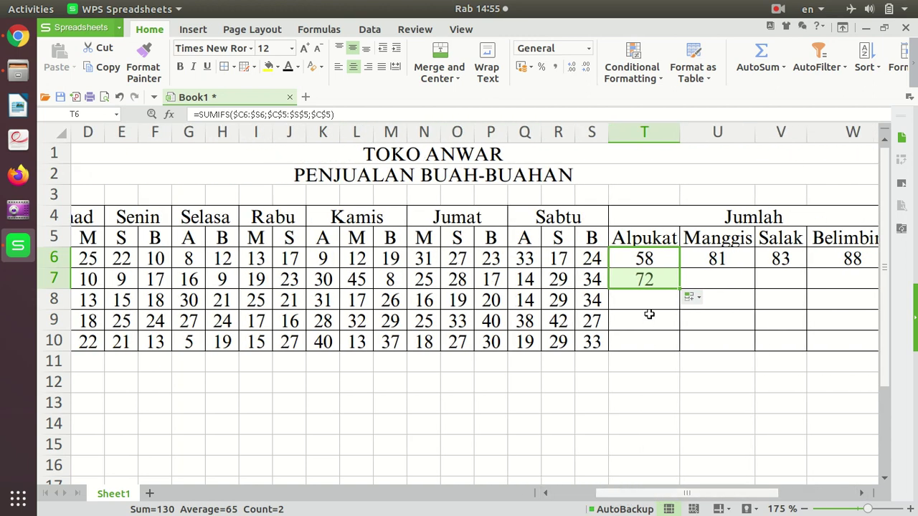
click(650, 314)
click(647, 282)
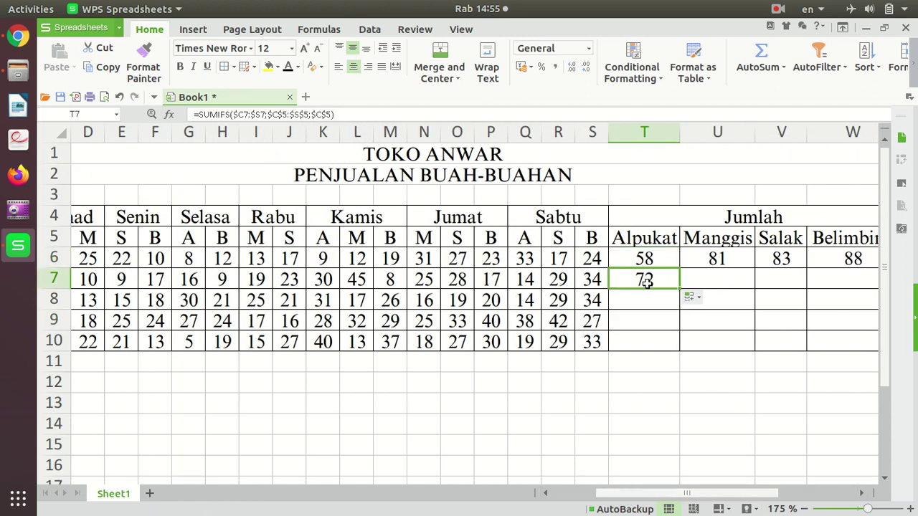
double_click(647, 282)
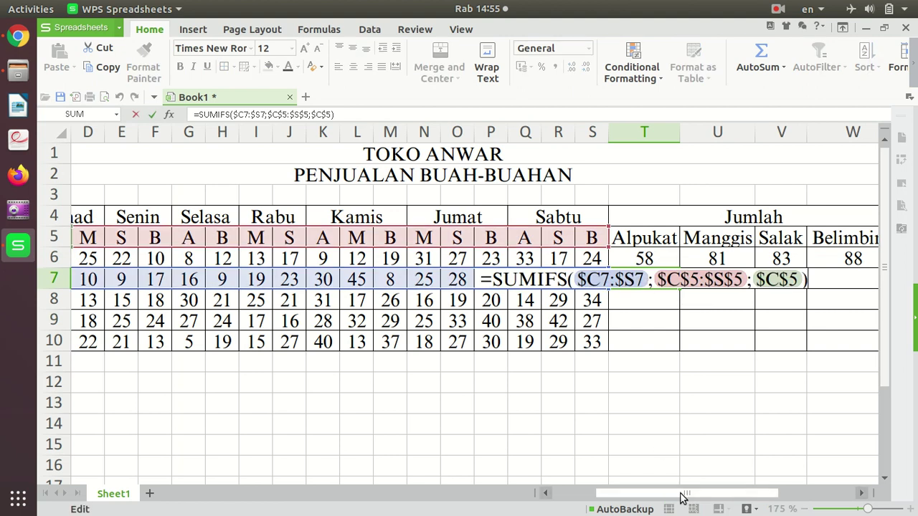
drag(682, 495, 629, 498)
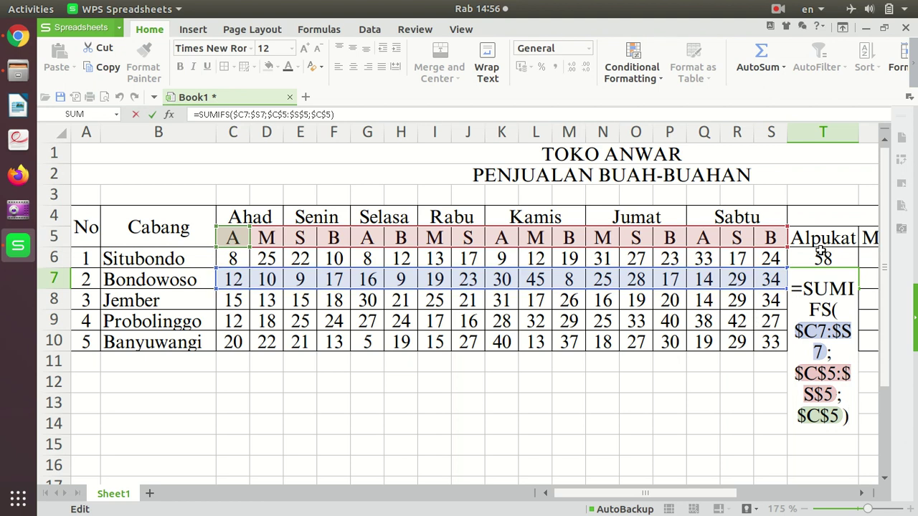
key(Return)
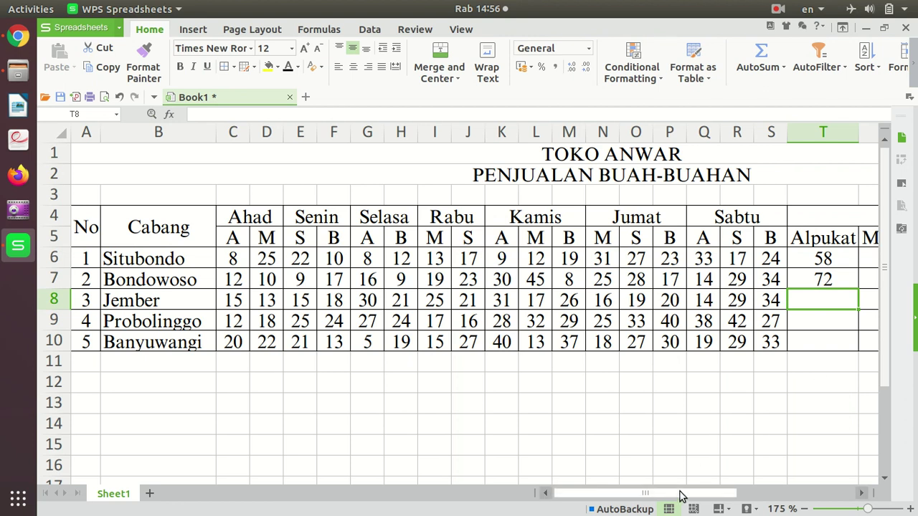
Fill the four Jumlah formulas in T6:W6 down through row 10 for the remaining branches.
drag(681, 494, 770, 490)
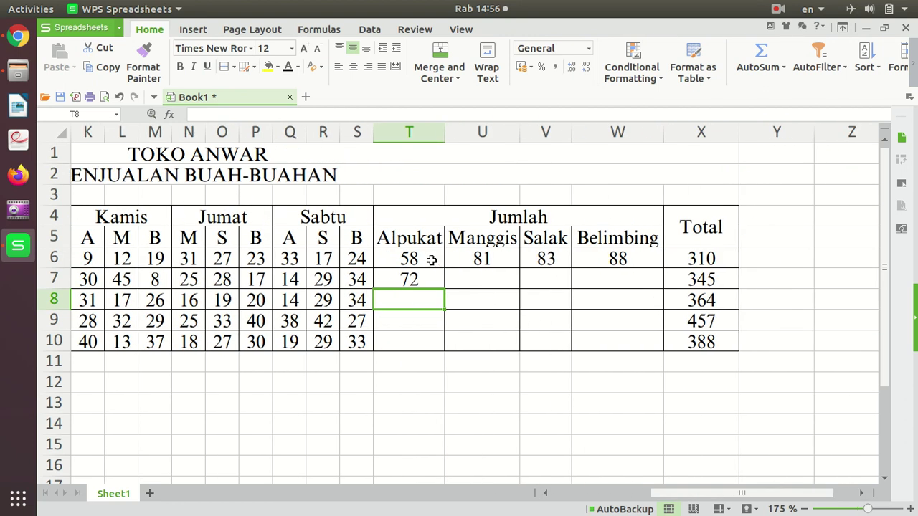
drag(434, 261, 584, 261)
drag(664, 268, 673, 353)
click(533, 392)
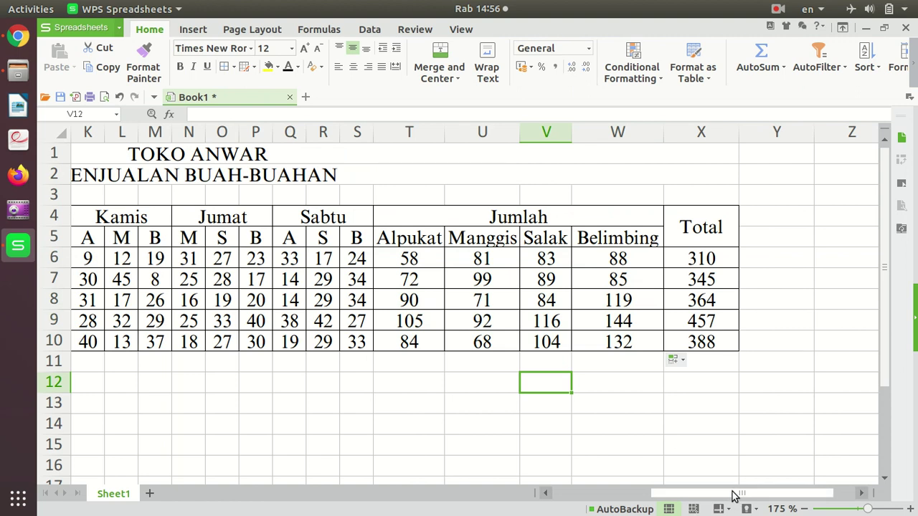
drag(721, 500, 672, 497)
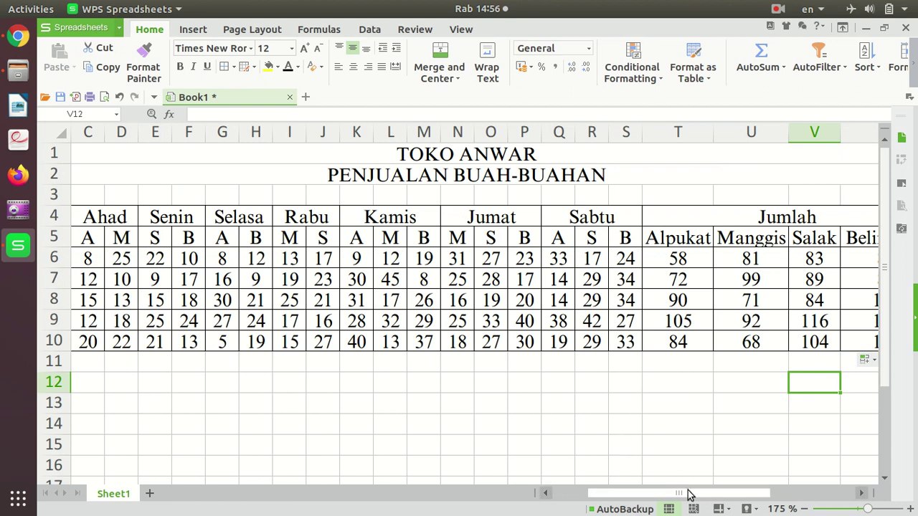
drag(689, 493, 652, 494)
scroll(636, 390, down, 3)
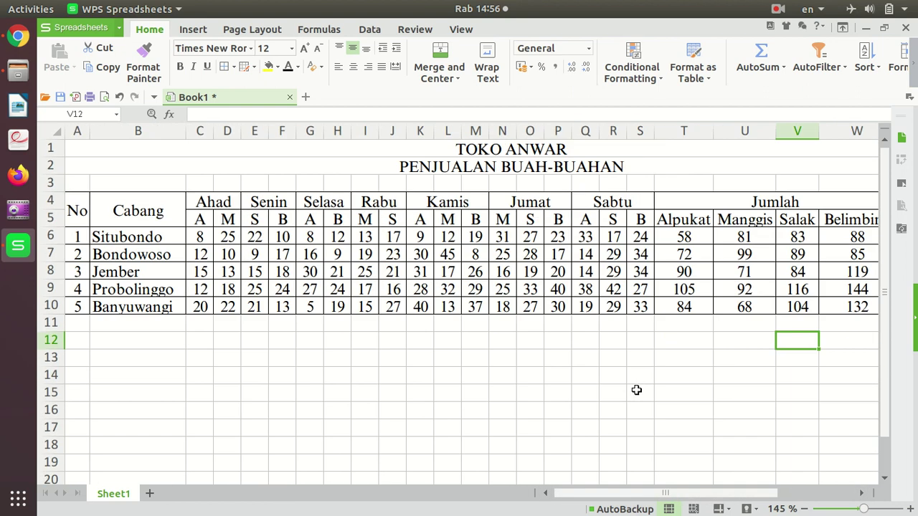